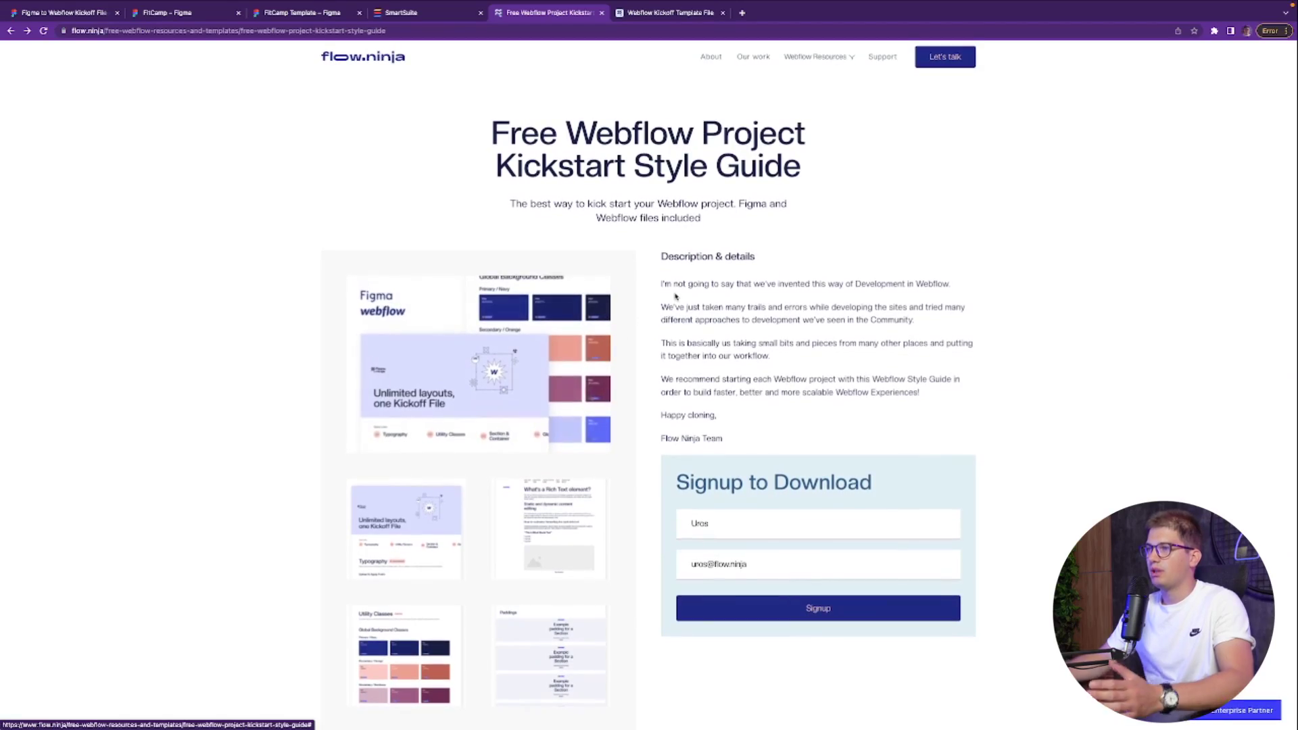
# Step: Review the signup form on the free Webflow Kickstart Style Guide page and switch to the template's start page
pyautogui.click(818, 56)
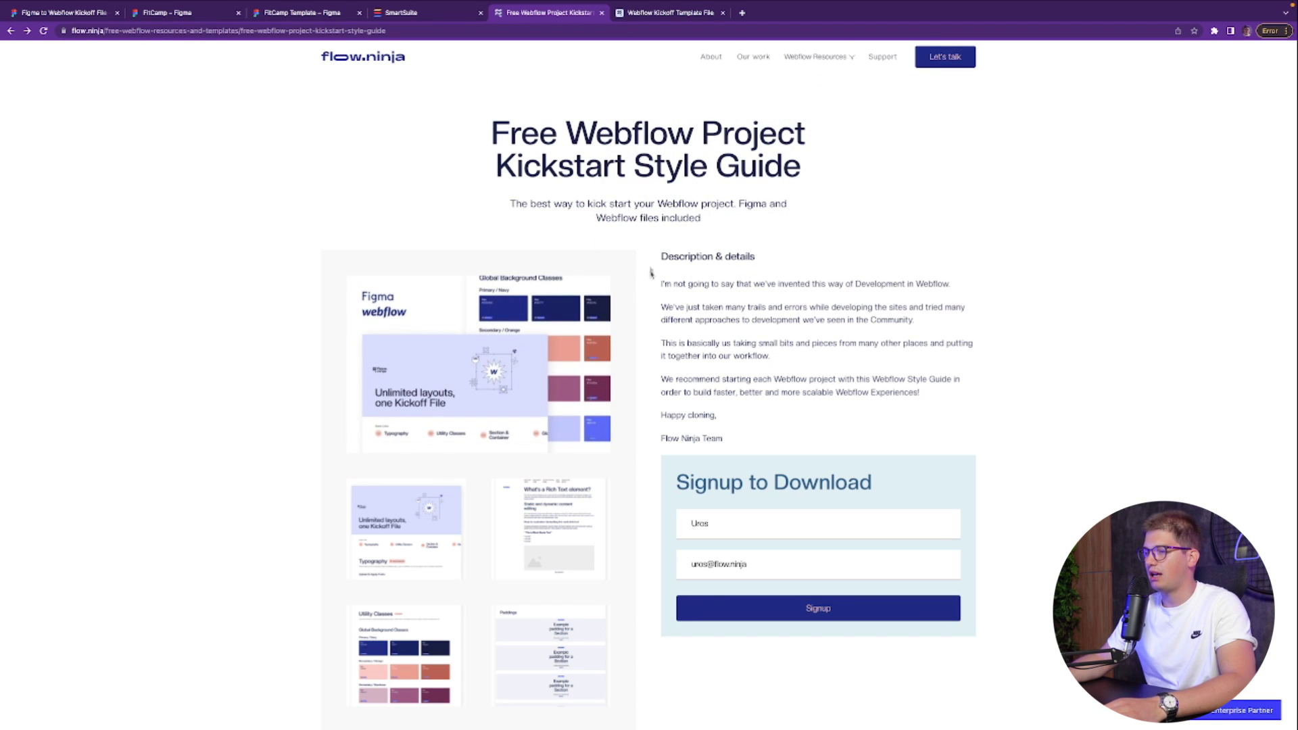
pyautogui.scroll(-1, 794, 511)
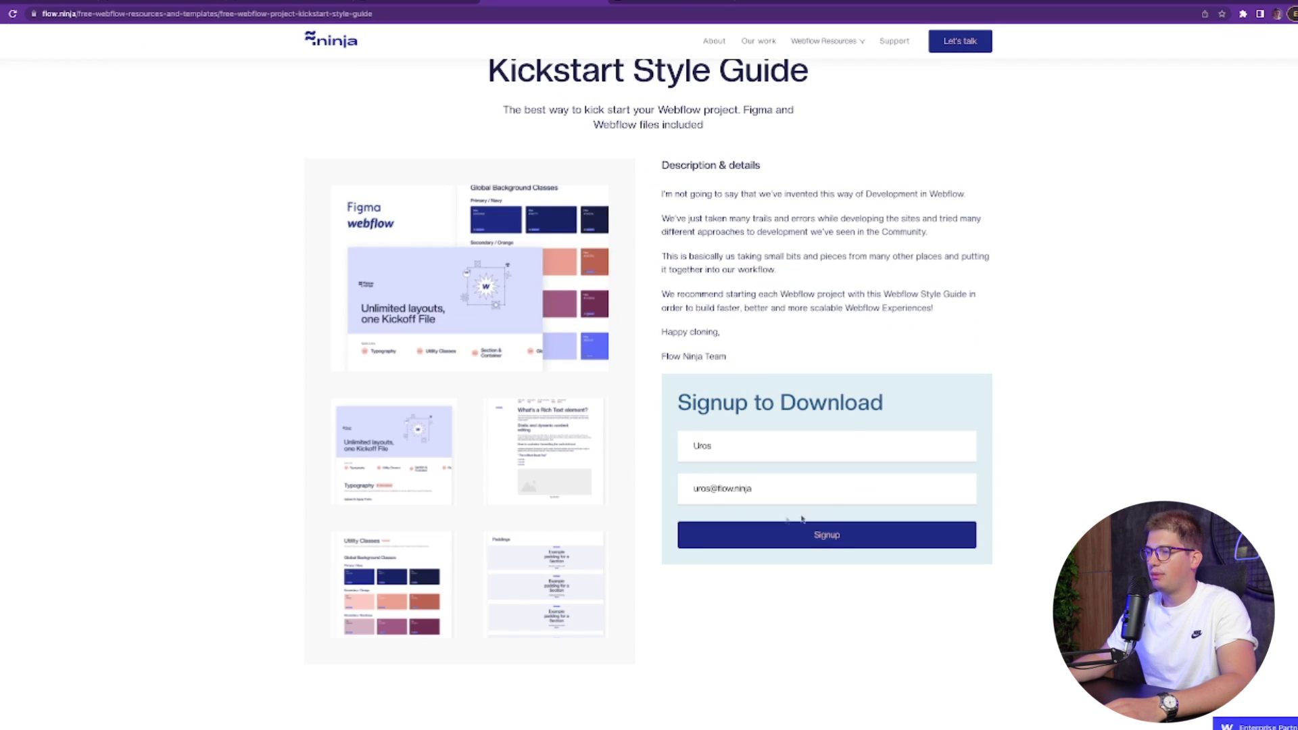
pyautogui.click(657, 2)
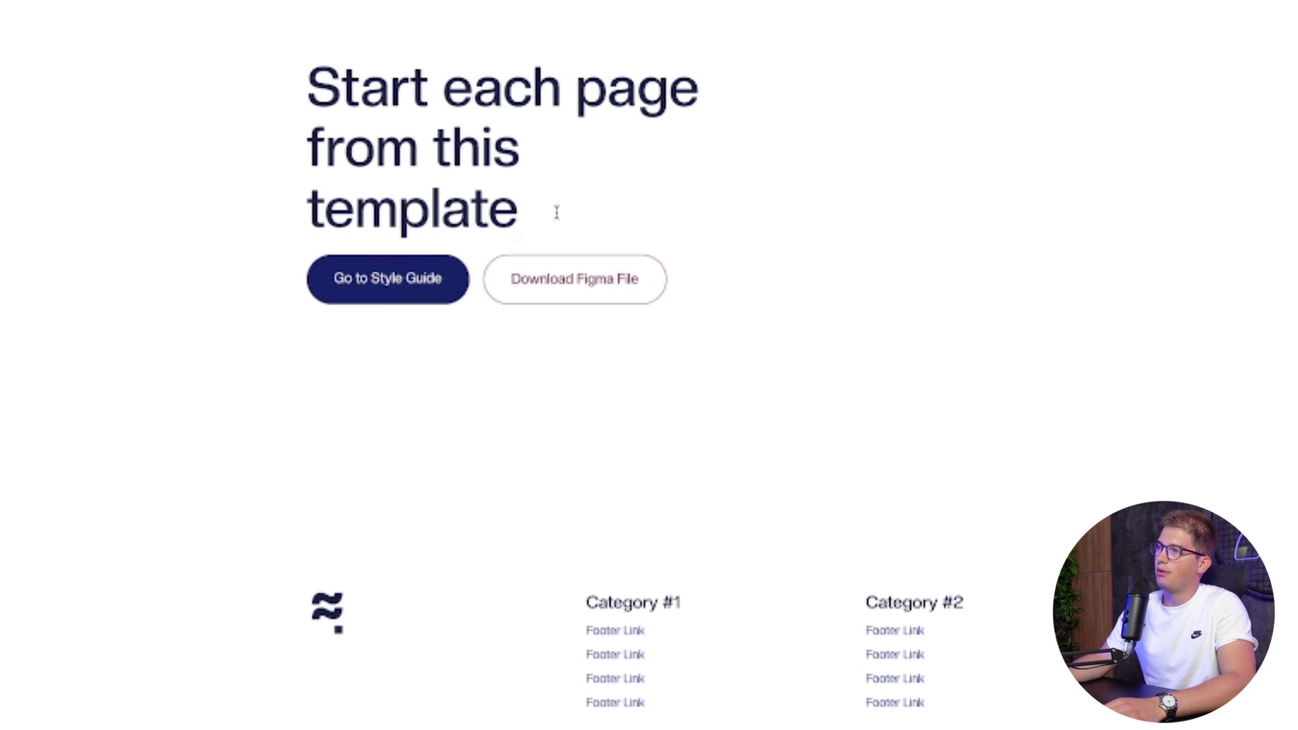
# Step: Open the template's Style Guide page and look through its project setup and rich text sections
pyautogui.click(387, 279)
pyautogui.scroll(-15, 537, 375)
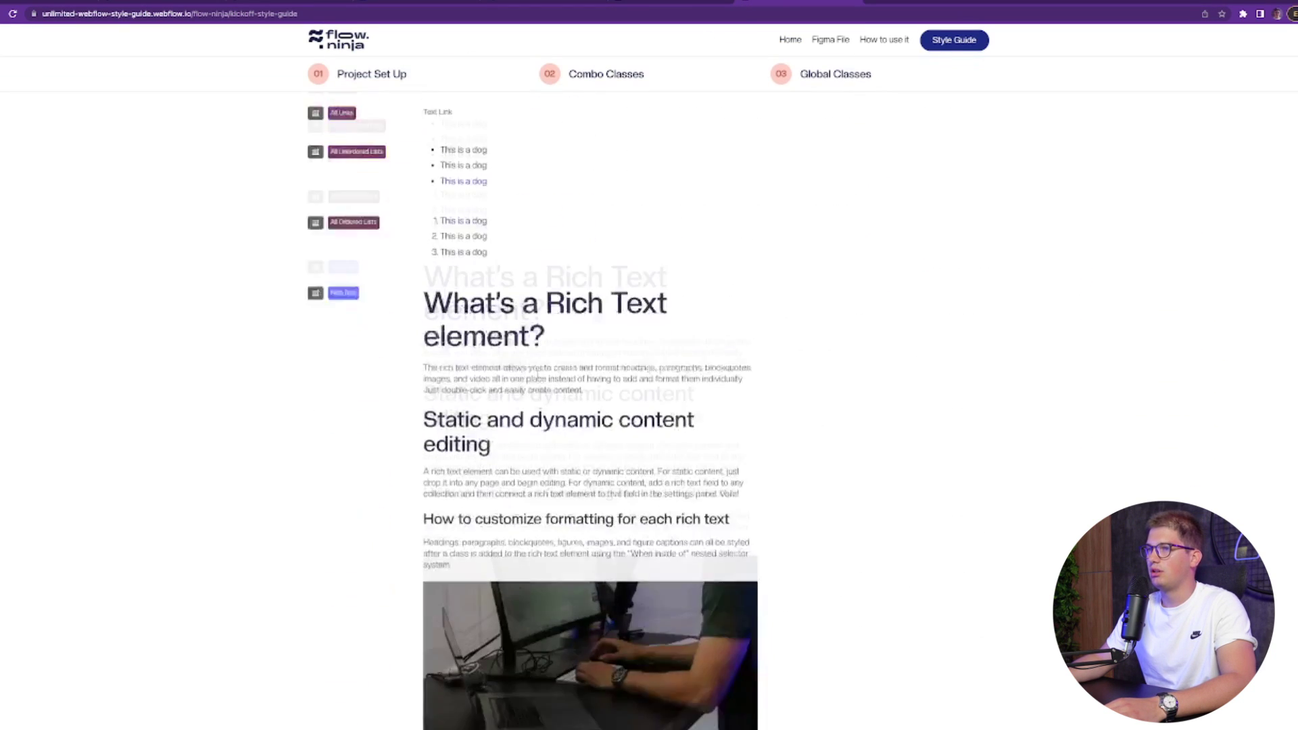
pyautogui.scroll(20, 536, 377)
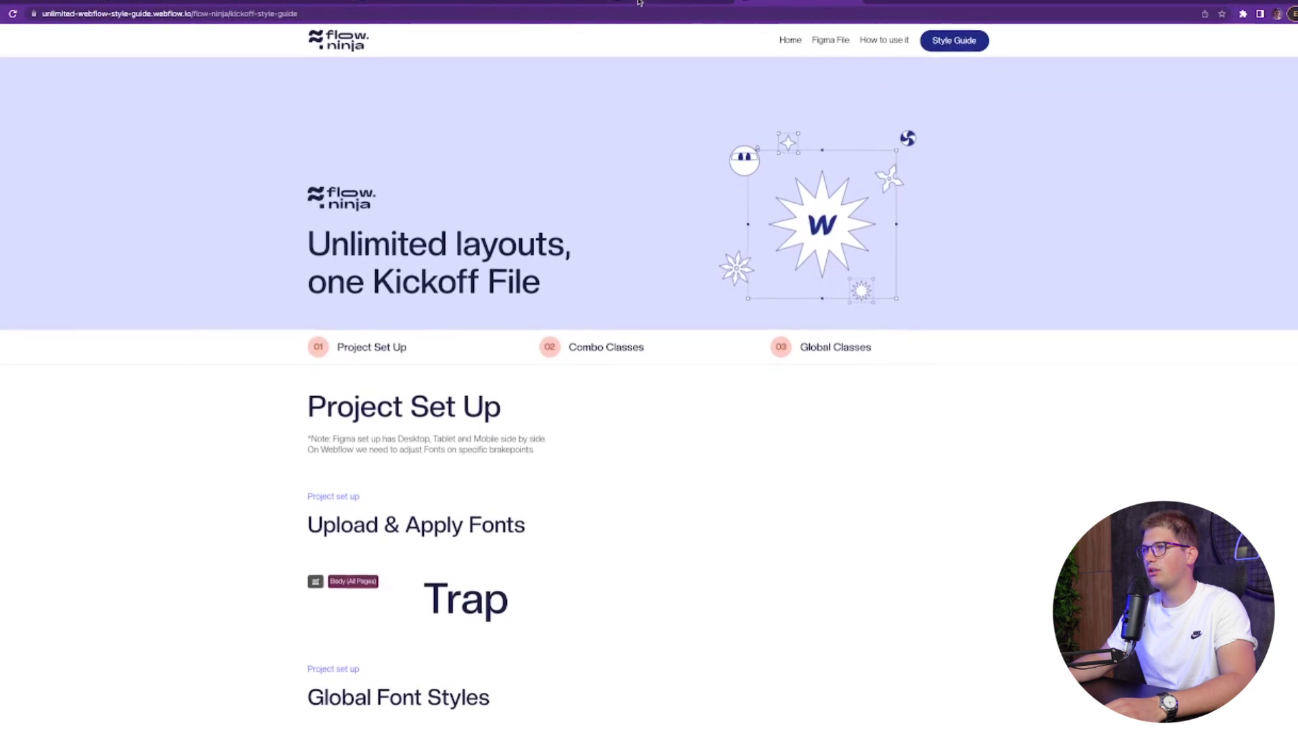
# Step: Return to the template's home page and open the kickoff file in Figma
pyautogui.click(639, 2)
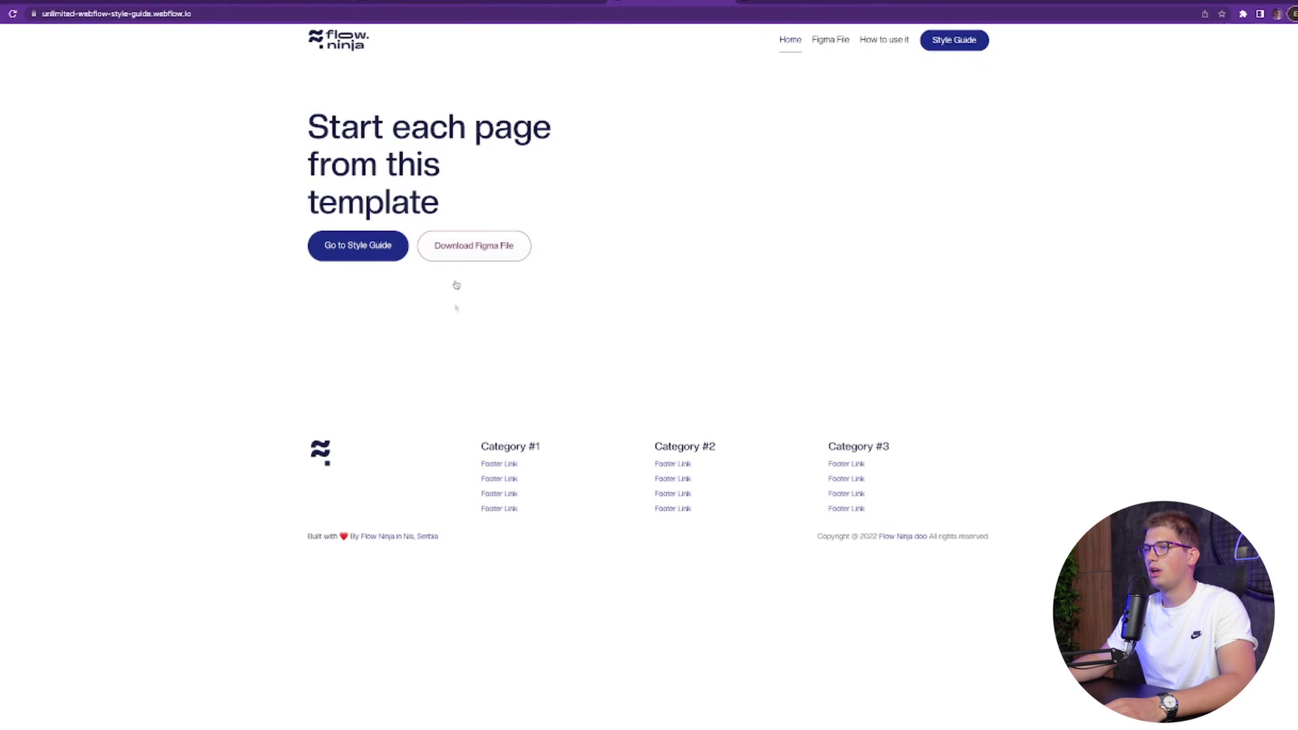
pyautogui.click(481, 245)
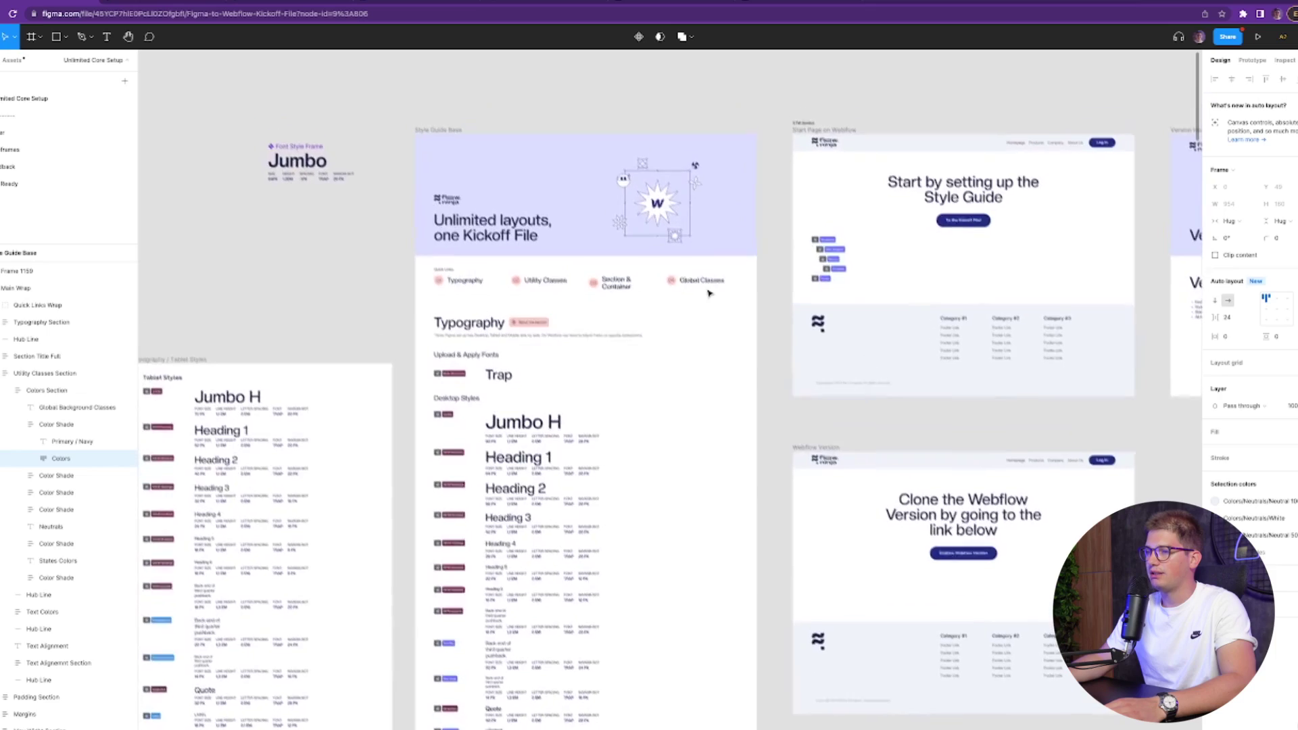
# Step: Examine the desktop typography styles in the Style Guide Base frame, from the Jumbo heading through the rich text element
pyautogui.scroll(5, 561, 219)
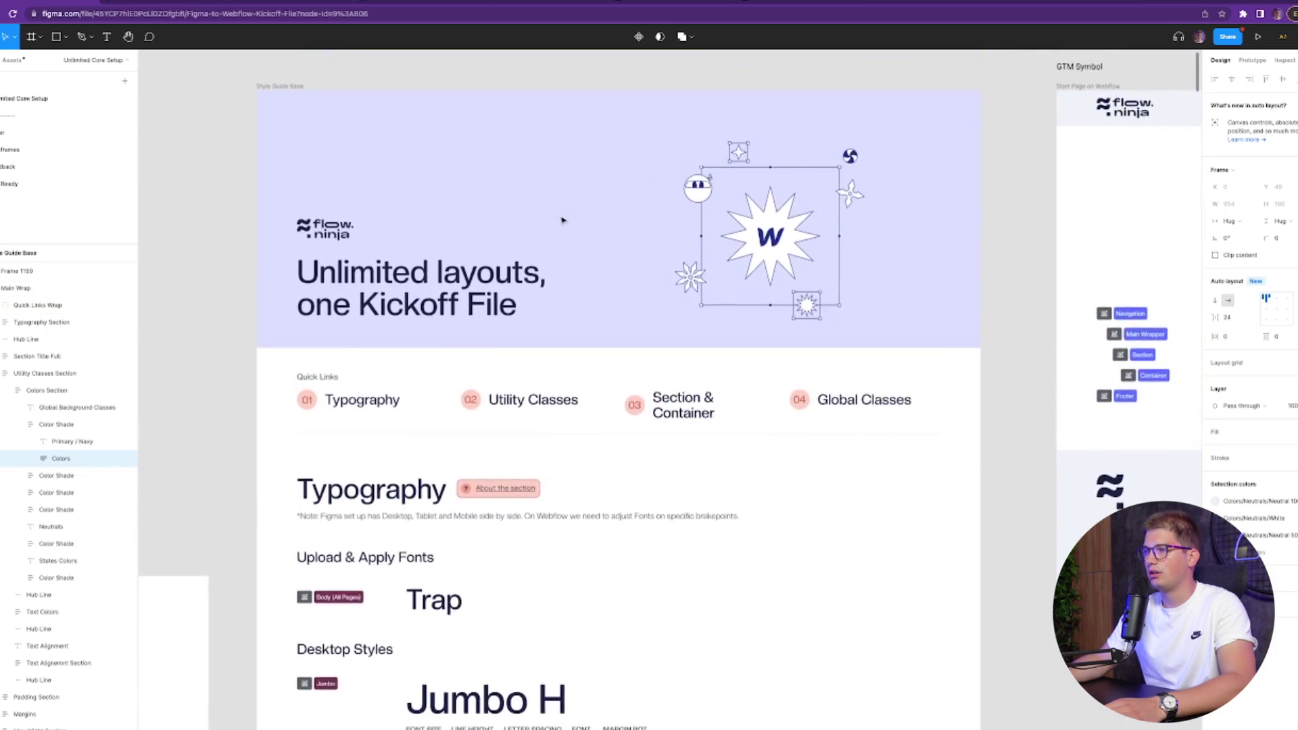
pyautogui.scroll(3, 562, 220)
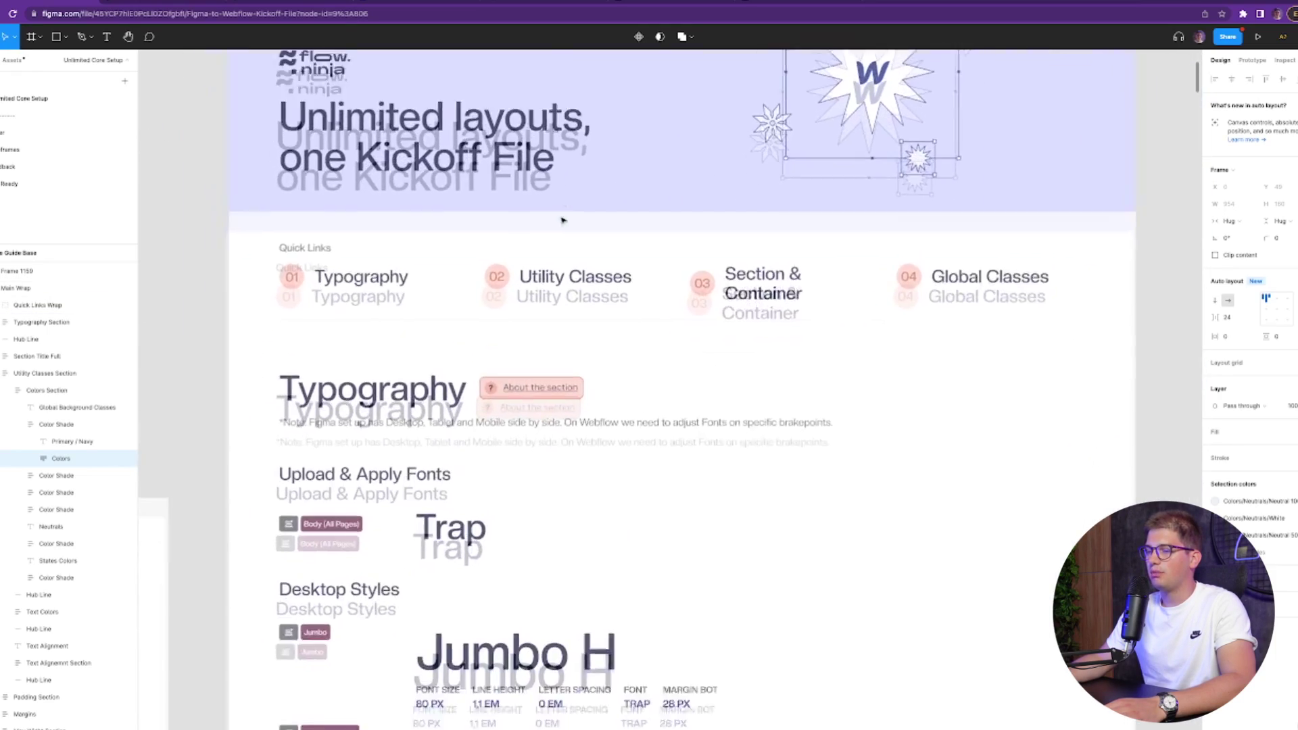
pyautogui.scroll(-3, 562, 220)
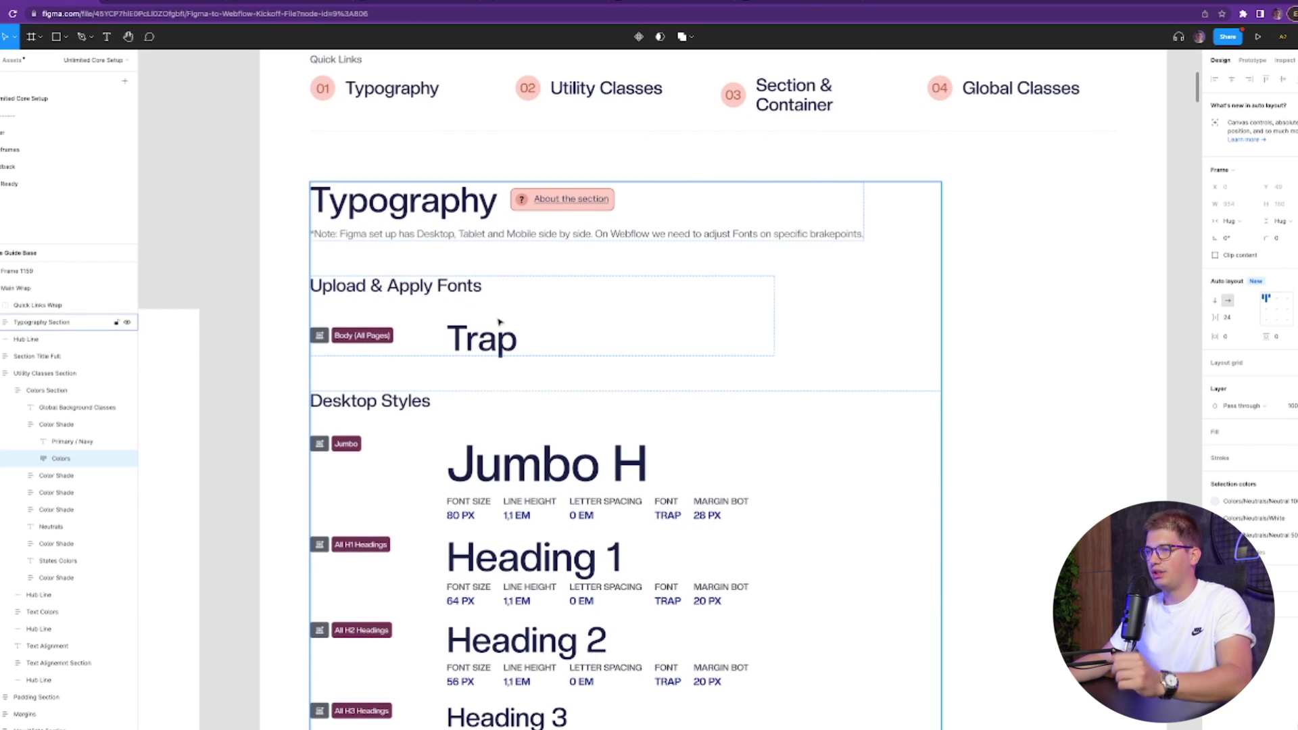
pyautogui.scroll(-3, 492, 346)
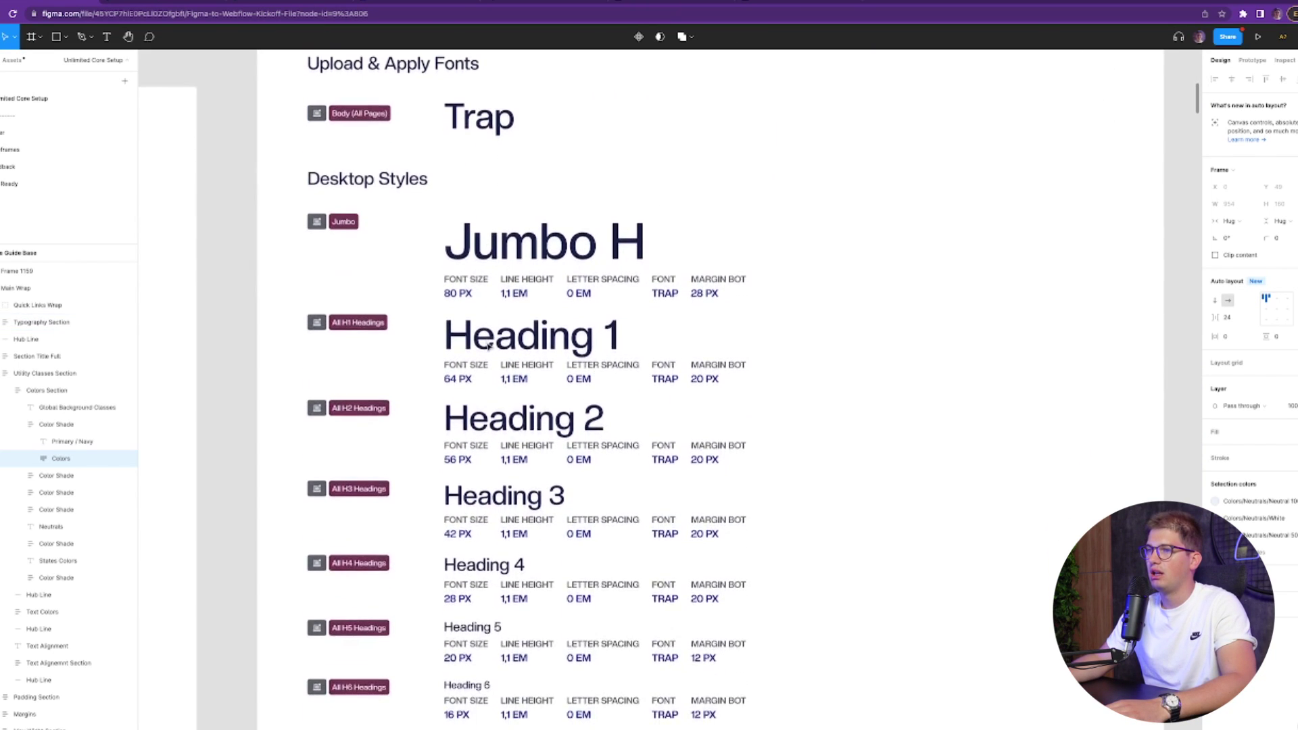
pyautogui.scroll(-5, 508, 268)
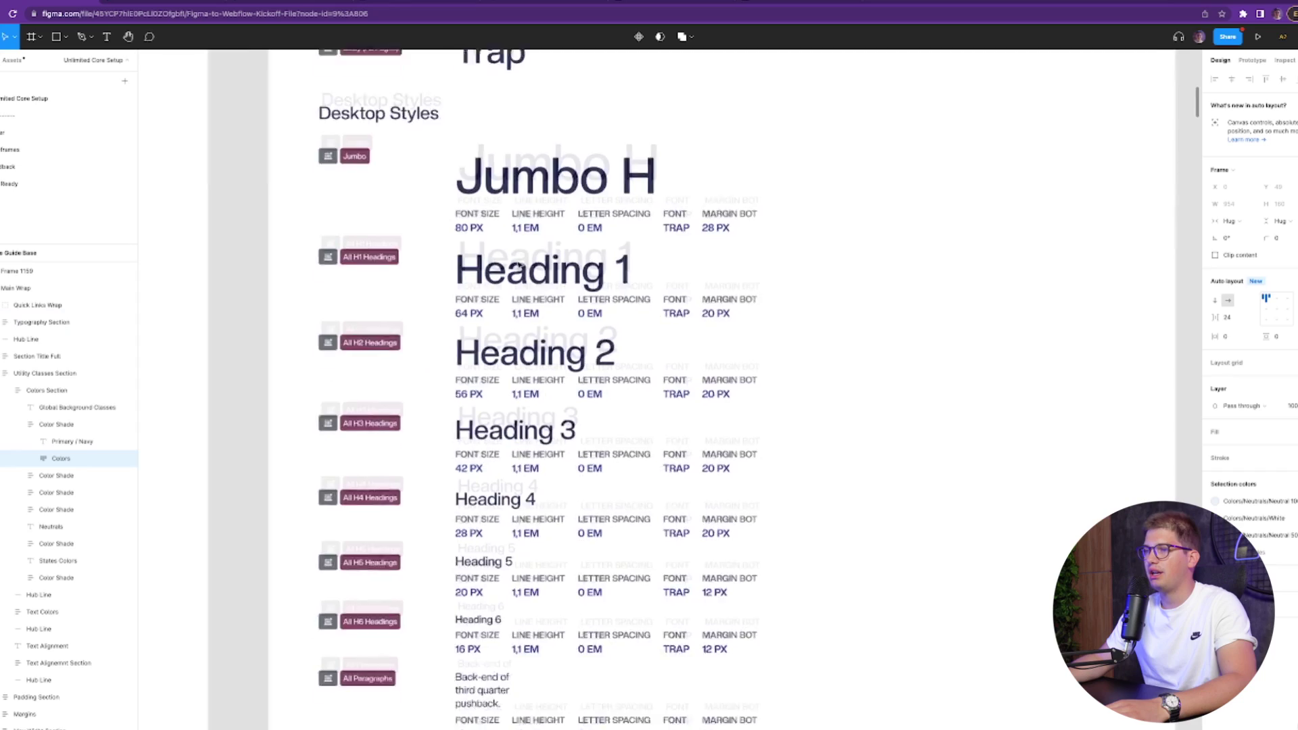
pyautogui.scroll(-2, 519, 264)
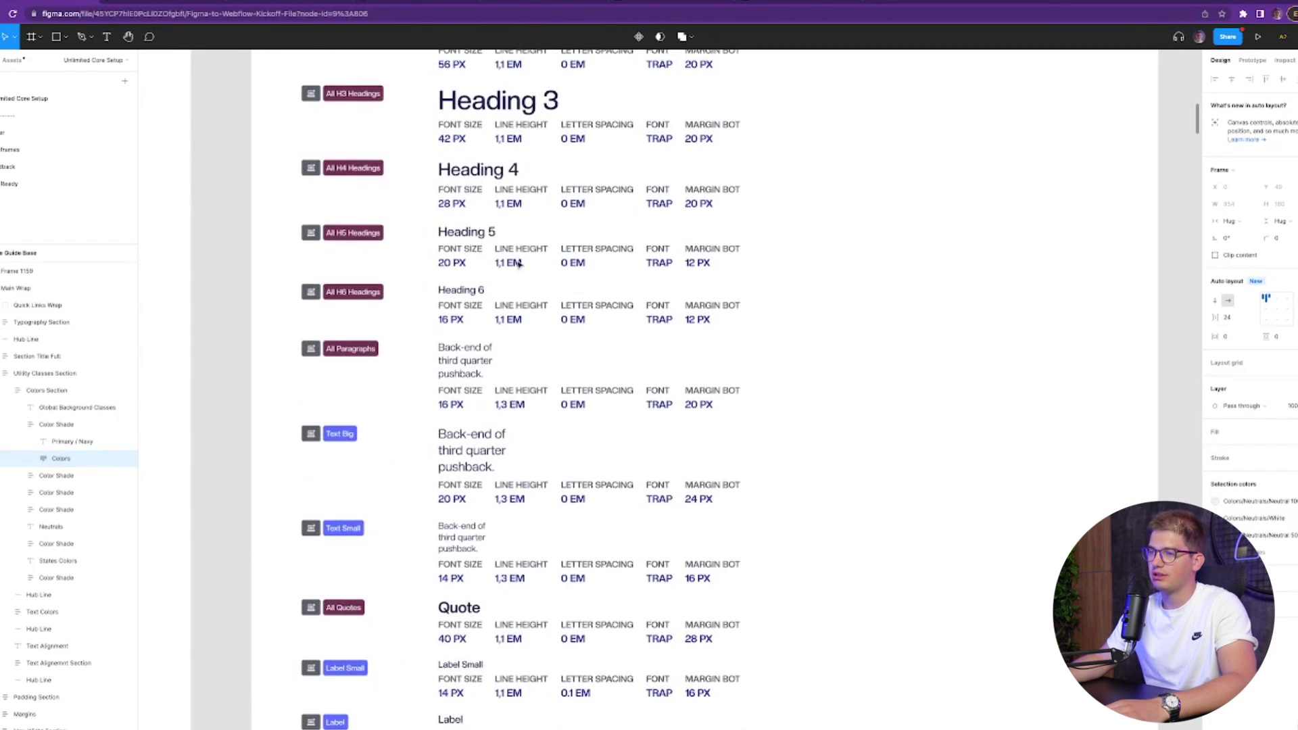
pyautogui.scroll(-3, 498, 454)
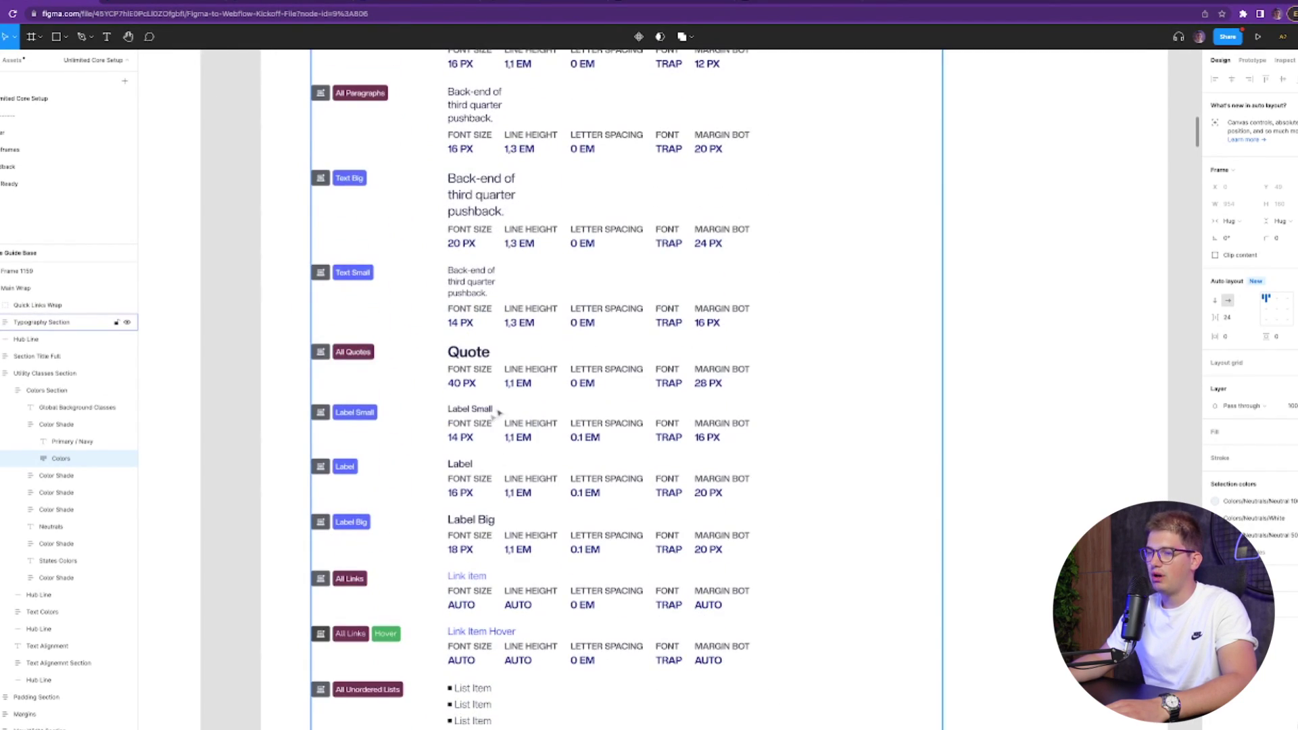
pyautogui.scroll(-6, 471, 484)
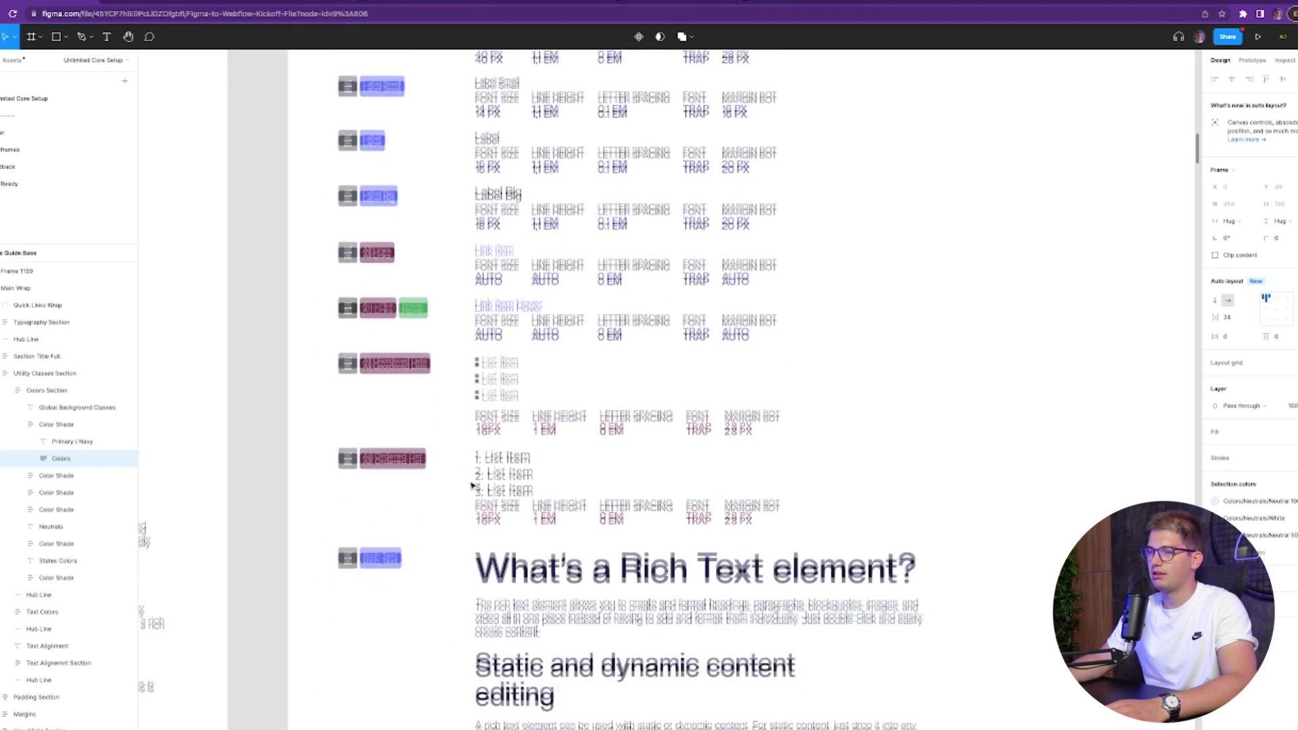
pyautogui.scroll(-6, 556, 455)
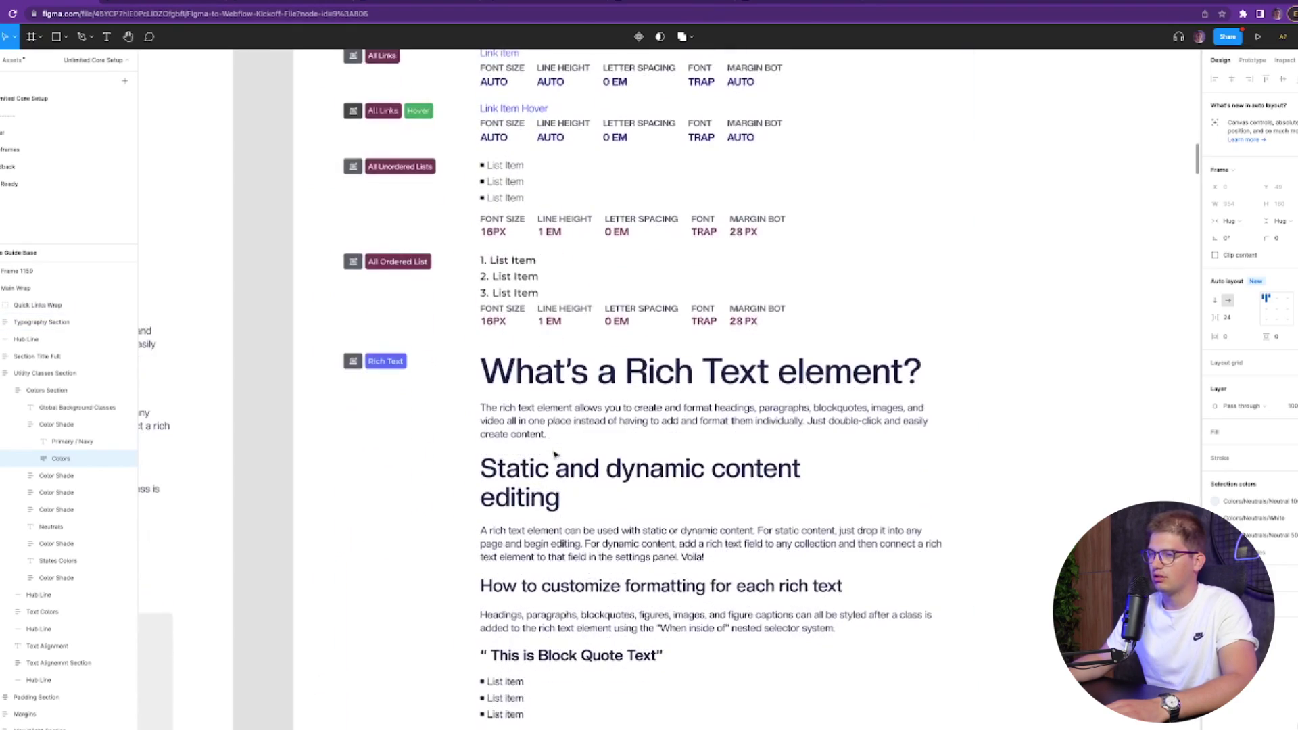
pyautogui.scroll(-3, 550, 419)
pyautogui.scroll(-3, 548, 407)
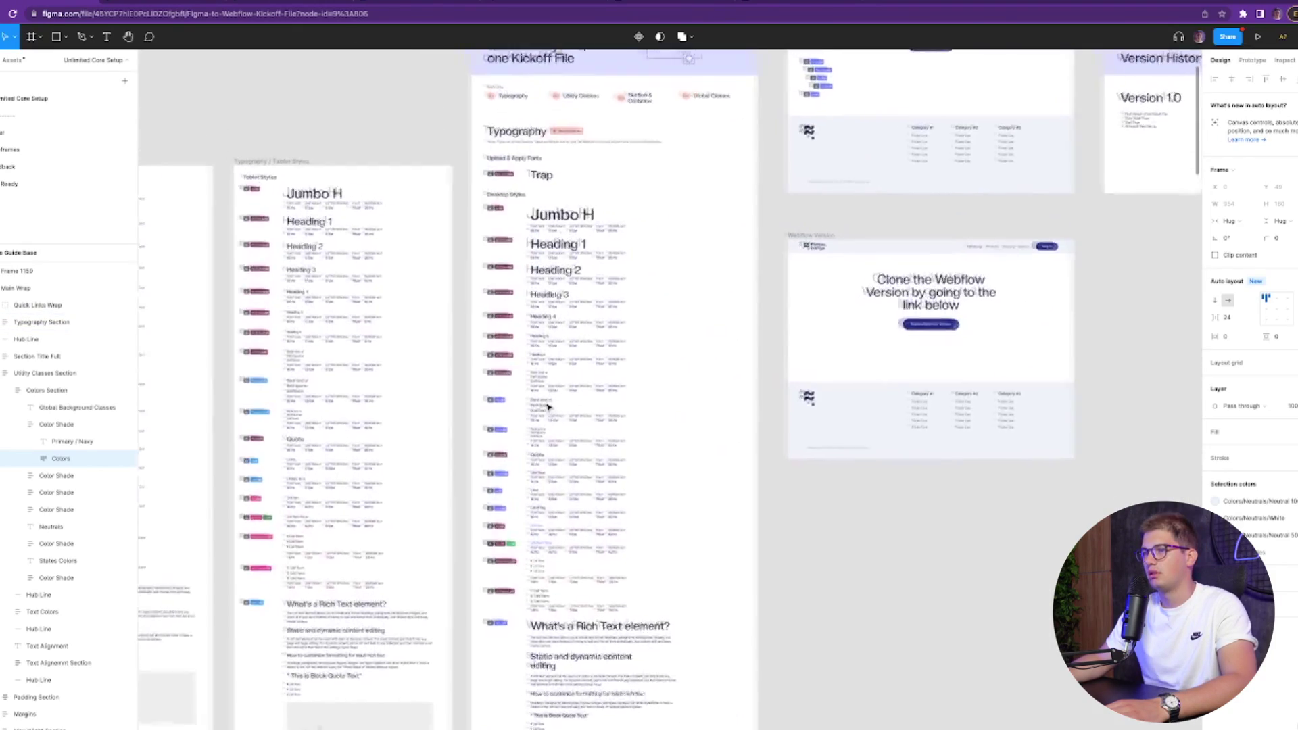
# Step: Compare the tablet and mobile typography frames with the desktop styles
pyautogui.scroll(5, 548, 406)
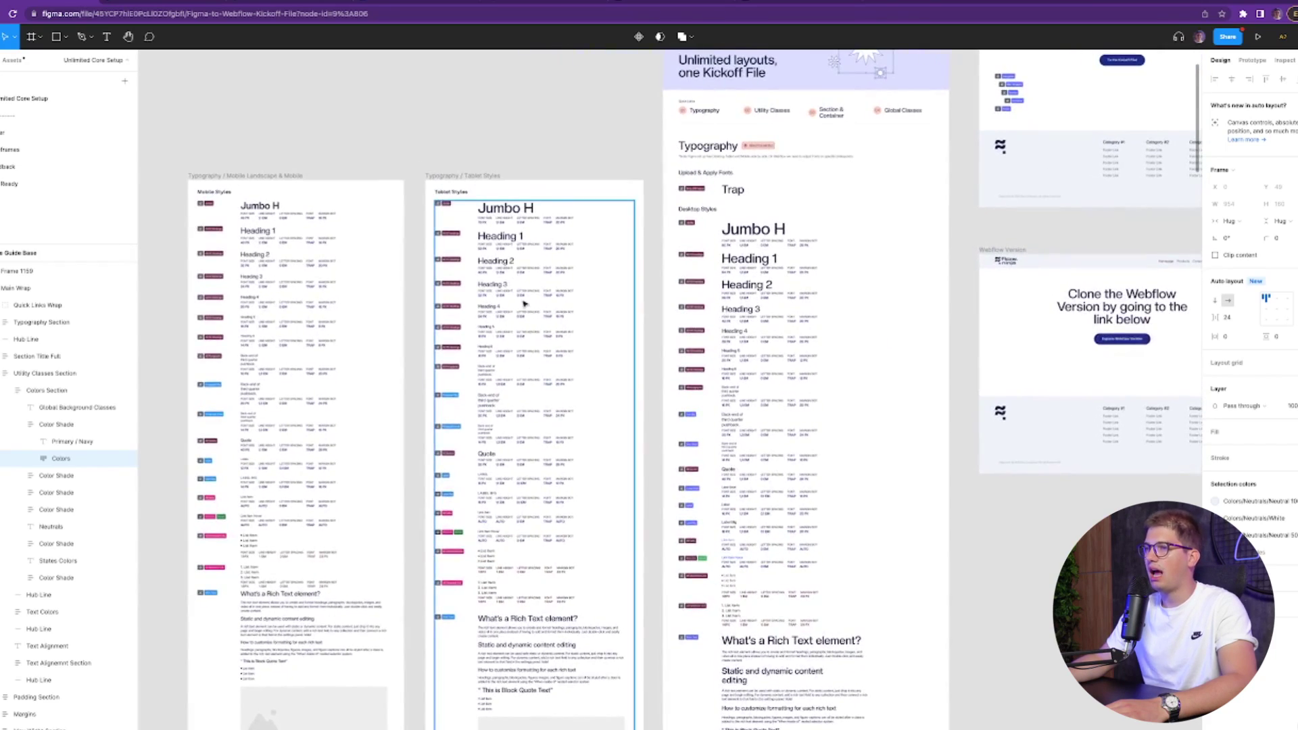
pyautogui.scroll(3, 525, 303)
pyautogui.scroll(1, 491, 247)
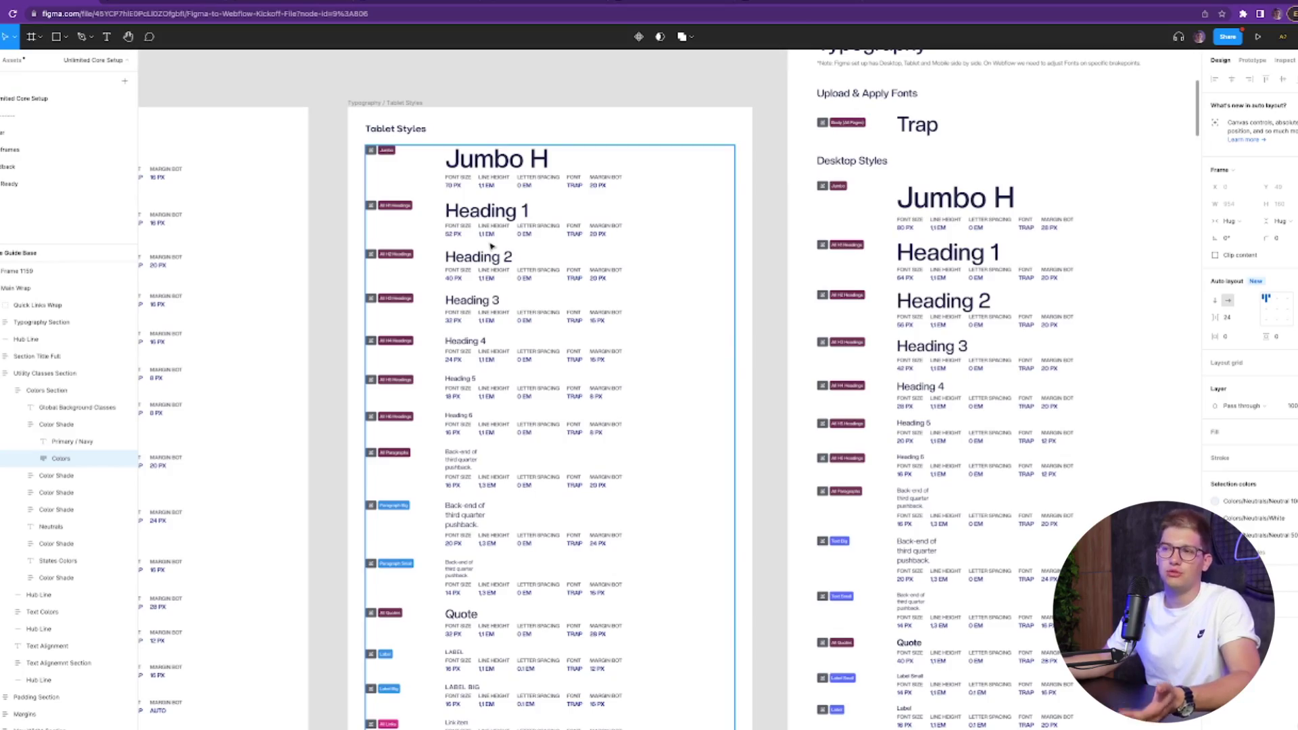
pyautogui.scroll(-1, 492, 246)
pyautogui.scroll(-10, 491, 247)
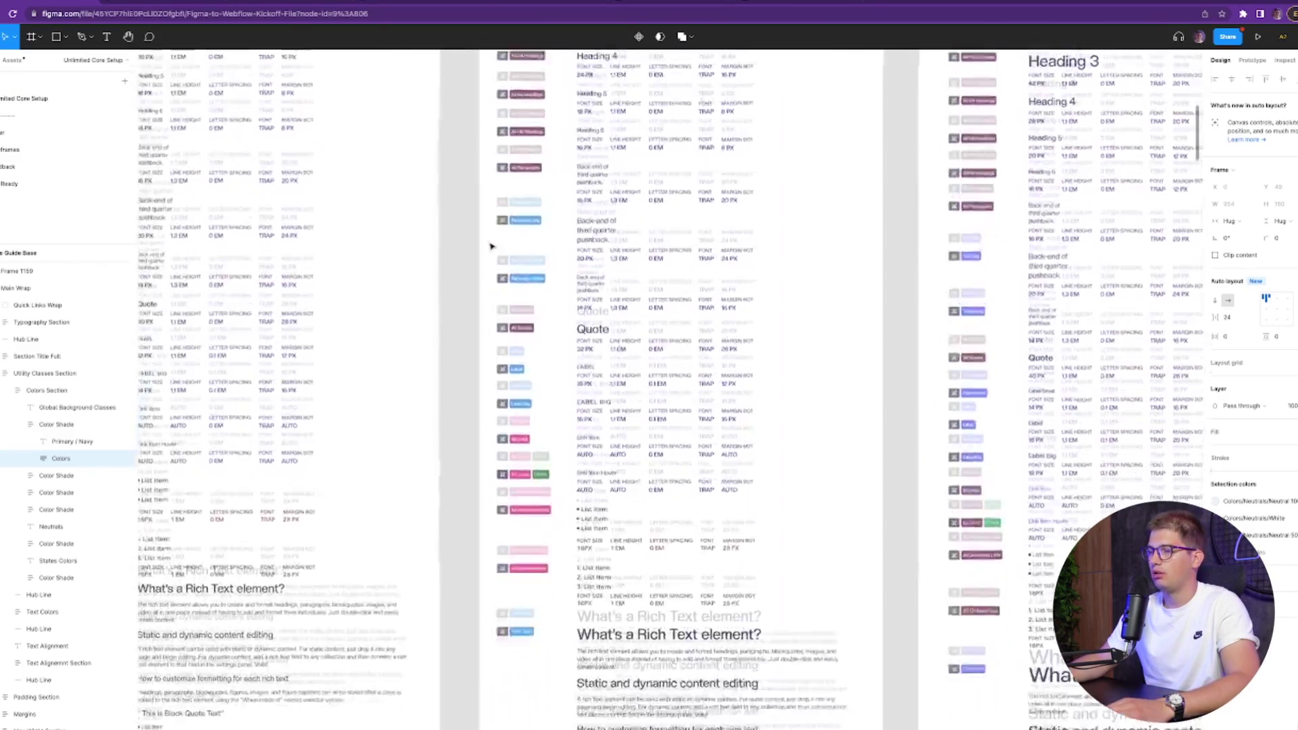
pyautogui.scroll(-3, 490, 247)
pyautogui.scroll(-3, 492, 246)
pyautogui.scroll(8, 492, 247)
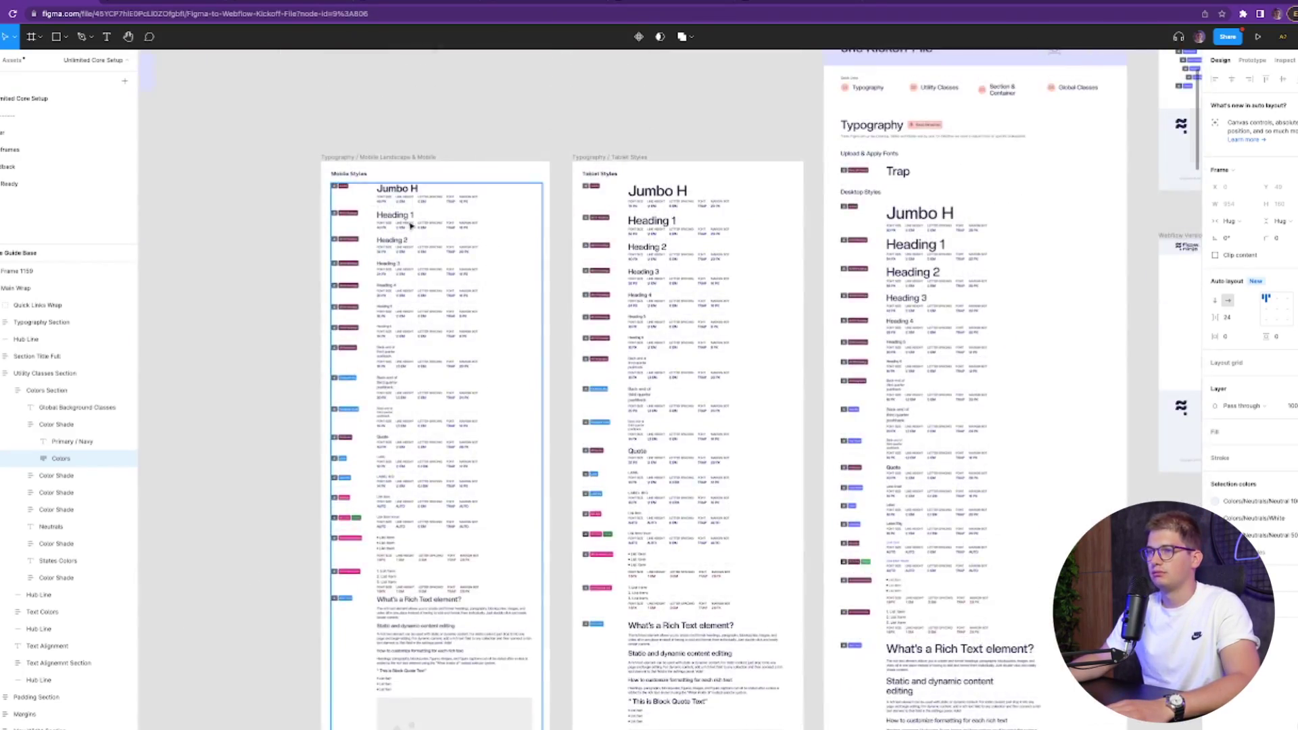
# Step: Select the BG Bordeaux 100 swatch under Global Background Classes to check its linked colour style
pyautogui.scroll(-5, 410, 226)
pyautogui.scroll(-5, 410, 226)
pyautogui.scroll(-5, 411, 226)
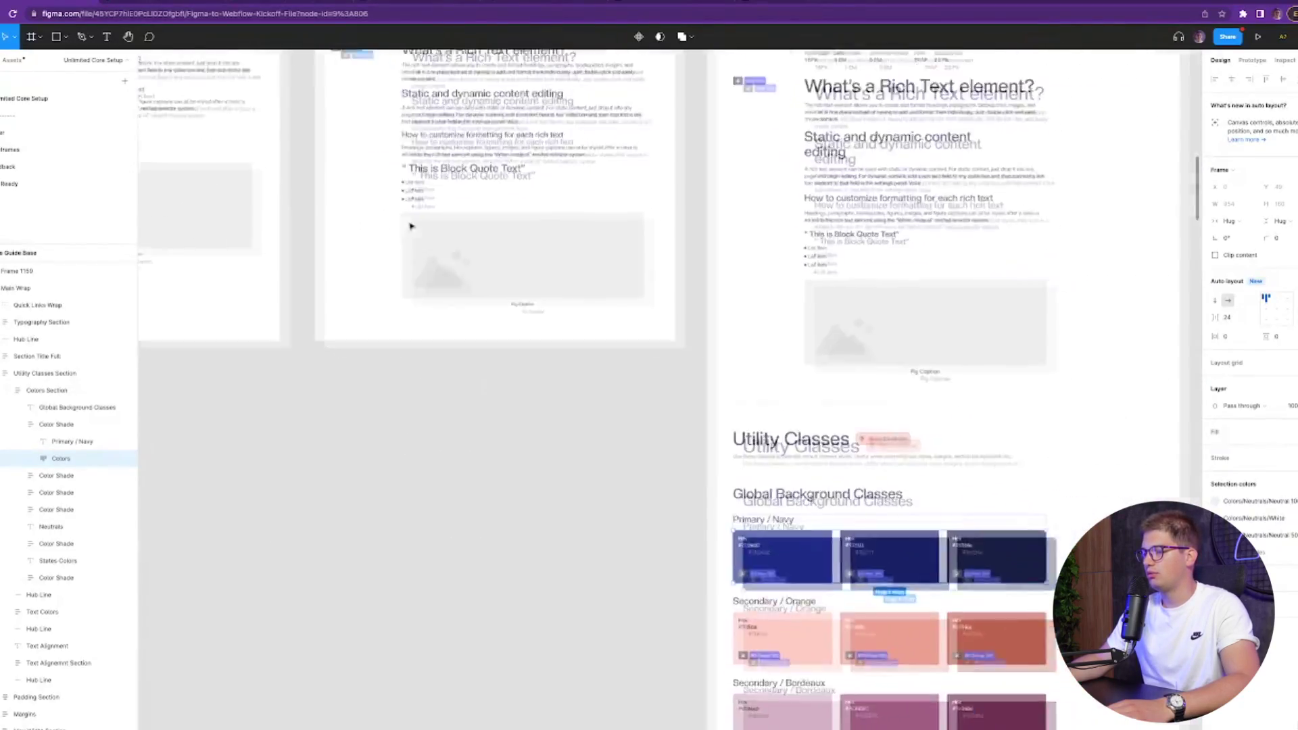
pyautogui.scroll(6, 410, 226)
pyautogui.scroll(4, 757, 225)
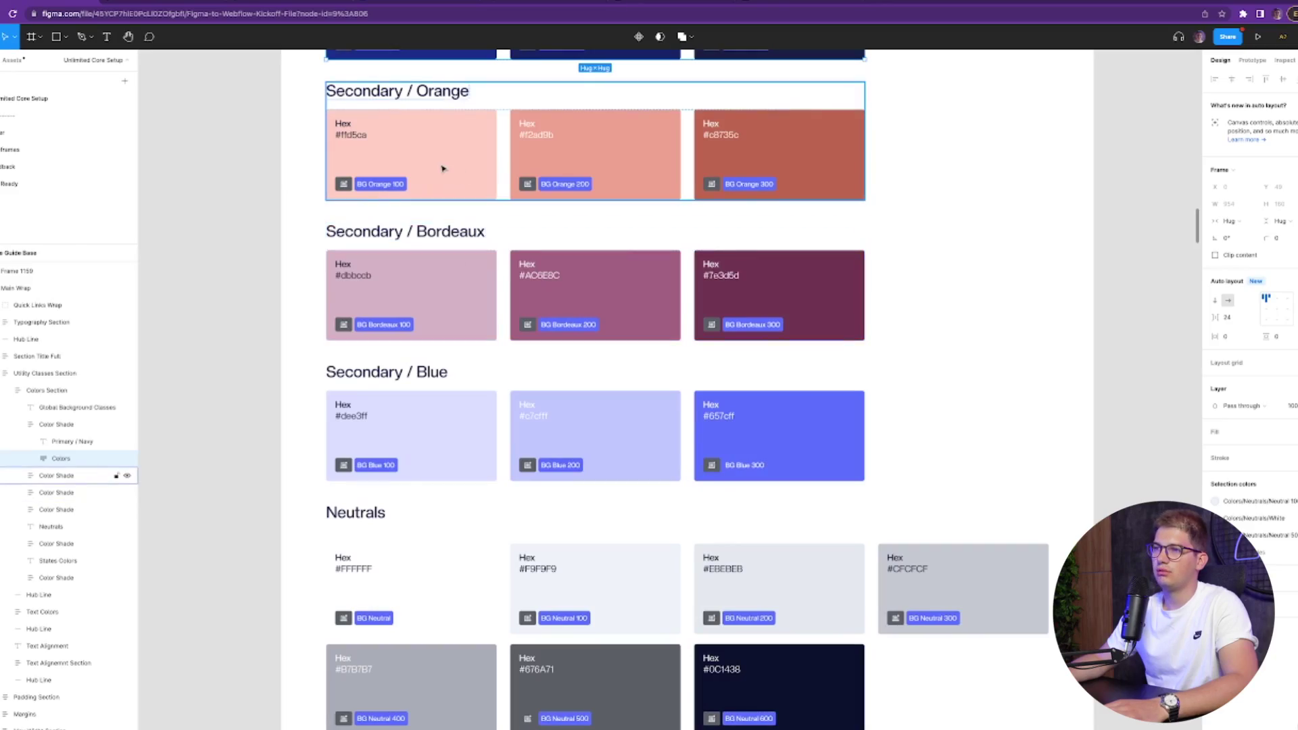
pyautogui.scroll(2, 443, 168)
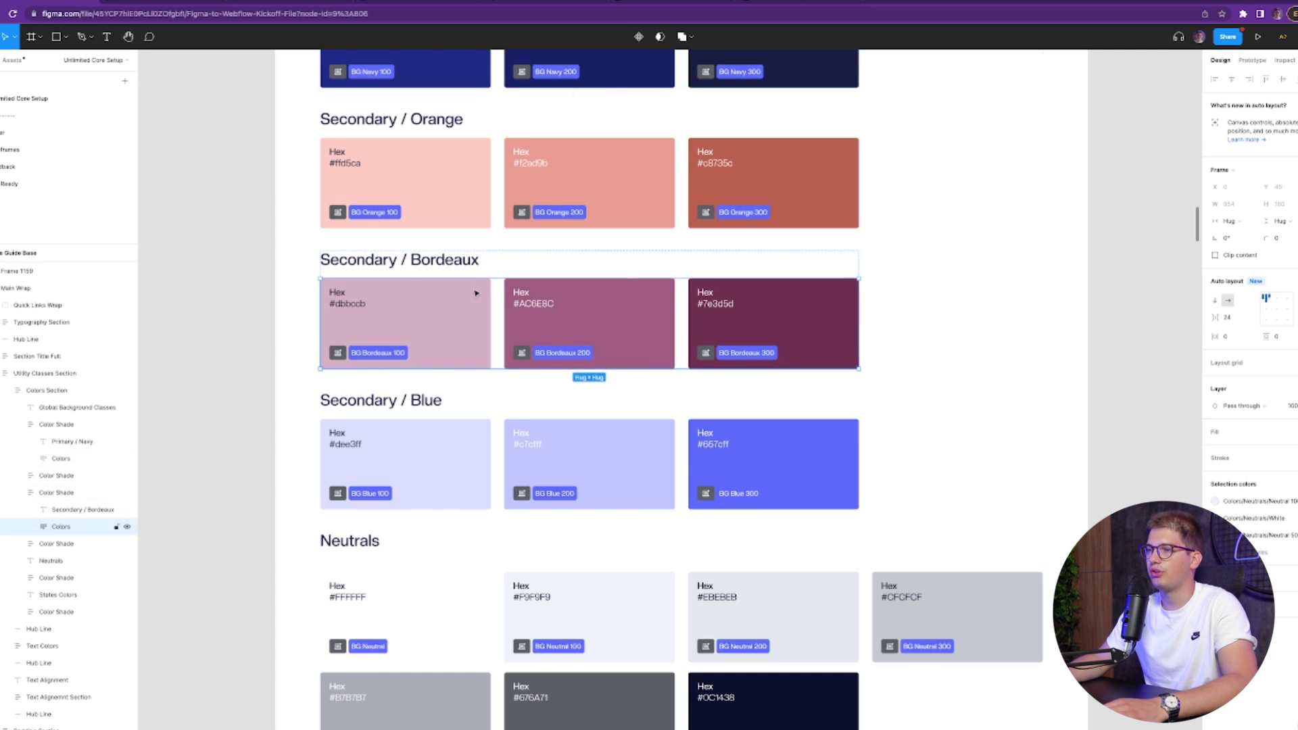
pyautogui.doubleClick(476, 291)
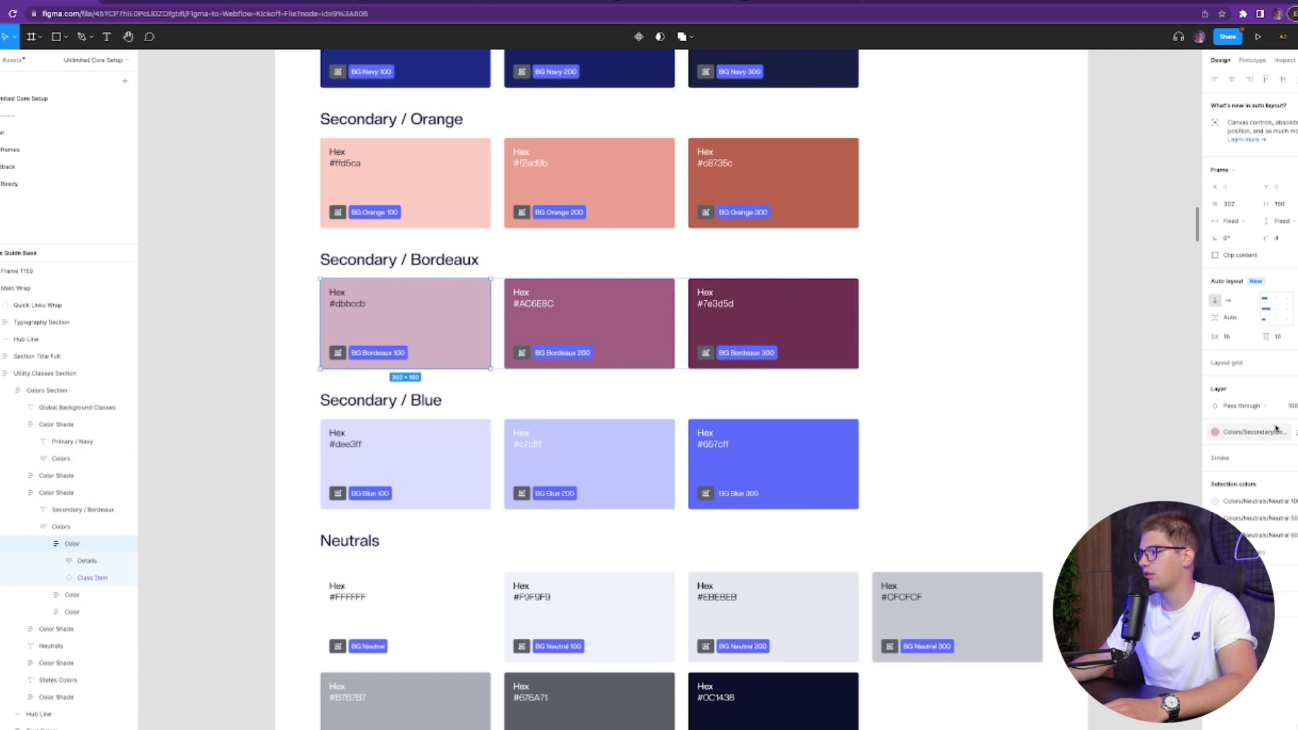
# Step: Select the "What's a Rich Text element?" heading in the desktop rich text block to check its text style
pyautogui.scroll(-5, 901, 333)
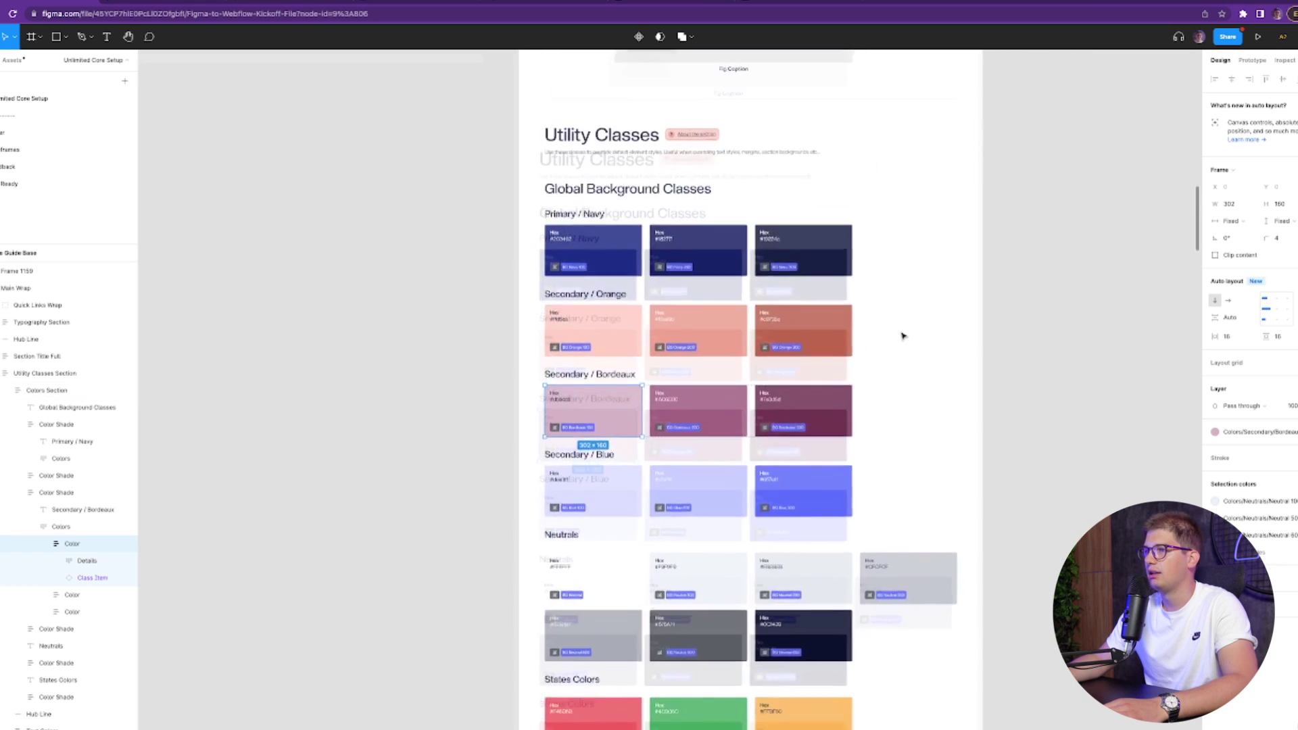
pyautogui.scroll(5, 901, 334)
pyautogui.scroll(3, 822, 329)
pyautogui.click(573, 301)
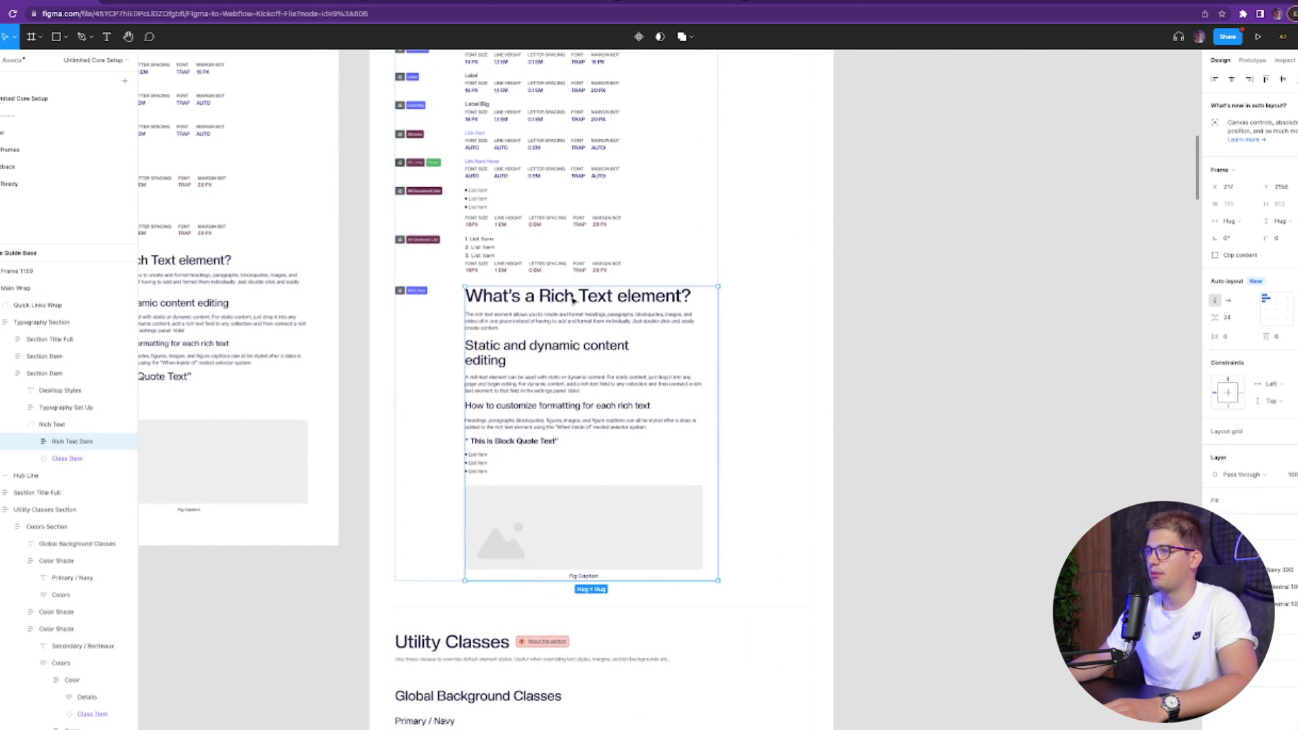
pyautogui.doubleClick(573, 301)
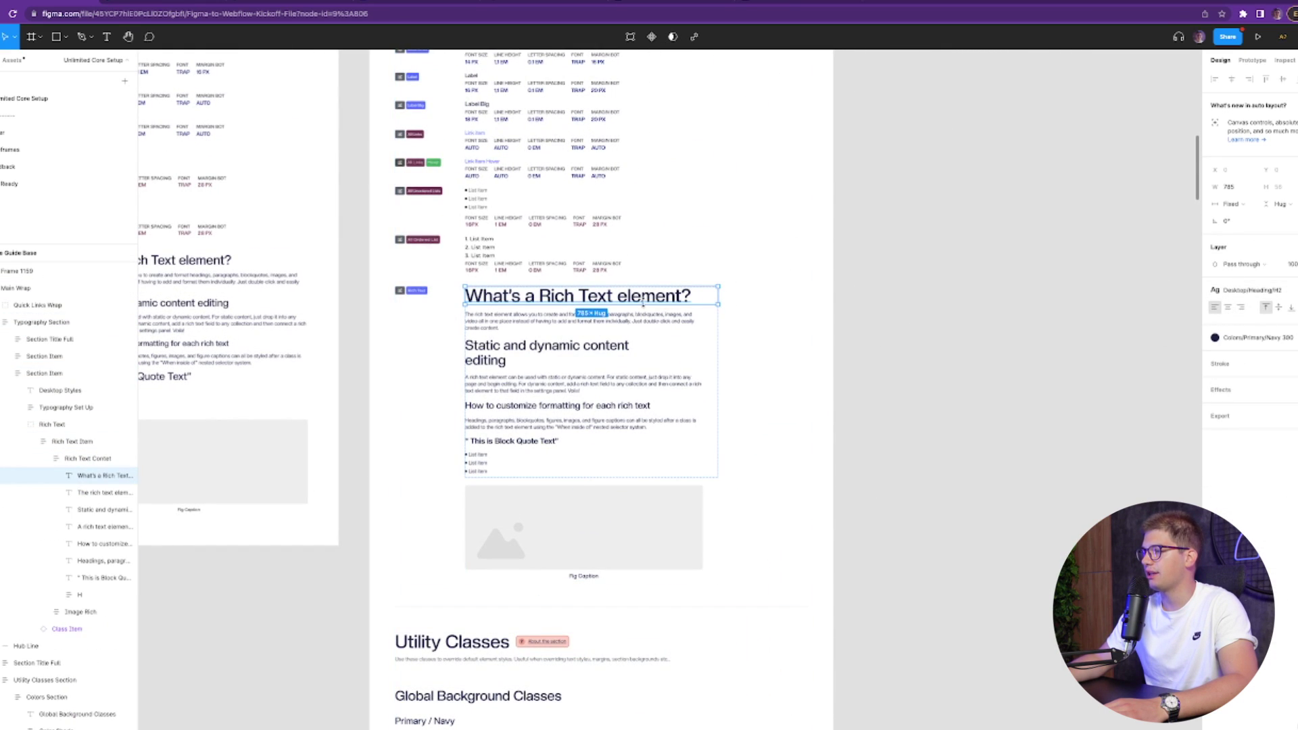
# Step: Inspect the Jumbo H and Heading 1 samples in the Desktop Styles list for their font properties
pyautogui.scroll(10, 642, 303)
pyautogui.click(520, 145)
pyautogui.doubleClick(520, 146)
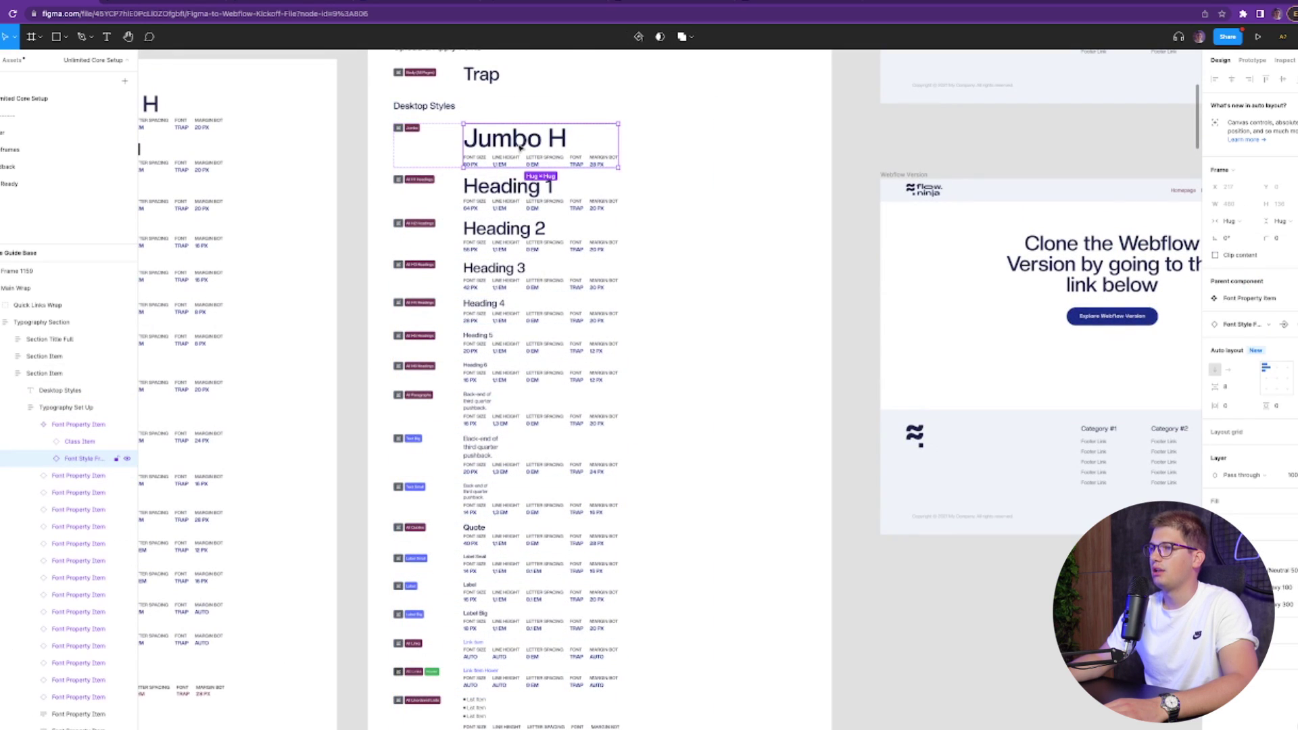
pyautogui.doubleClick(520, 146)
pyautogui.click(498, 190)
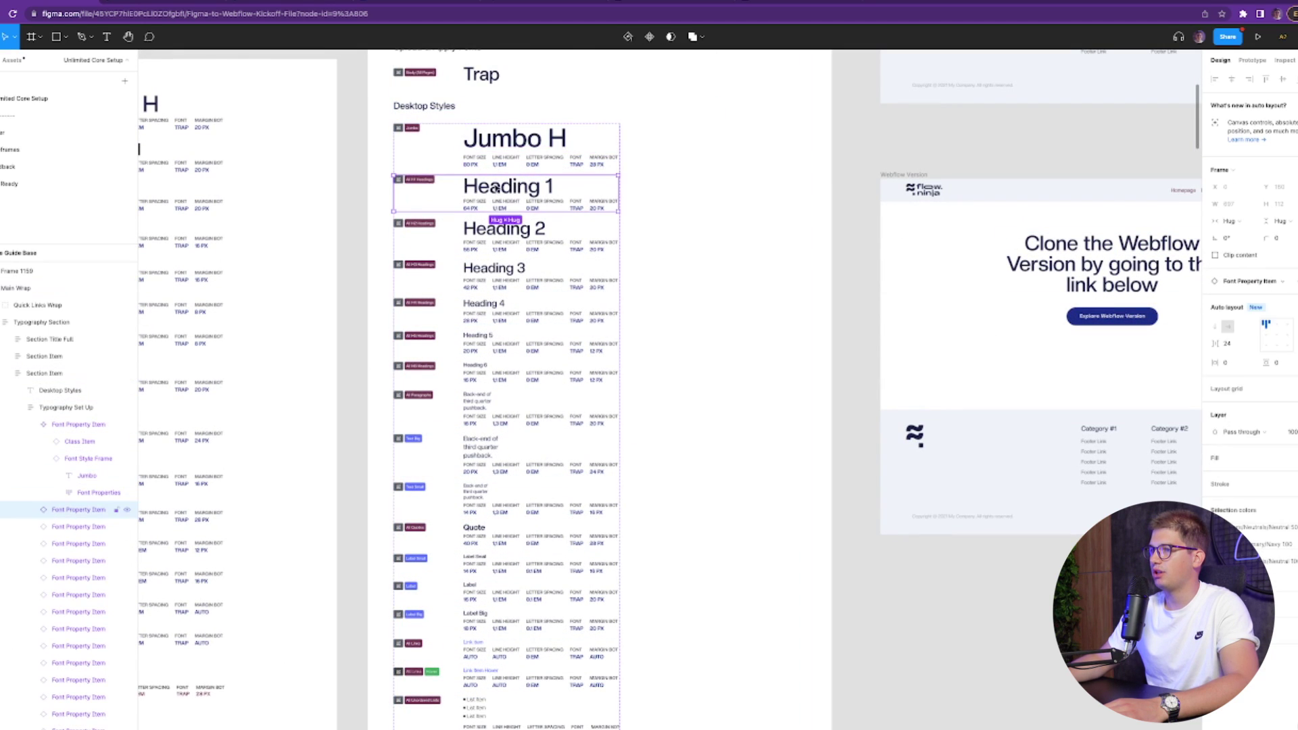
pyautogui.scroll(2, 490, 235)
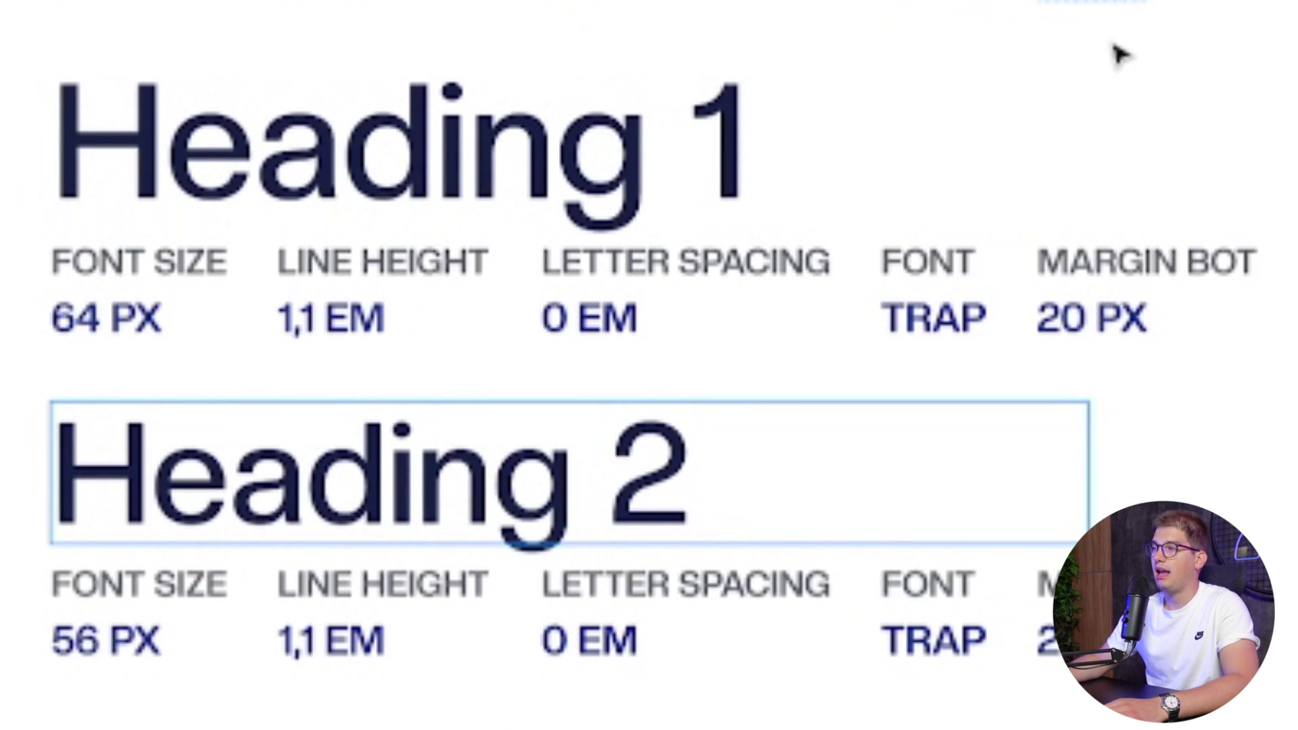
pyautogui.click(976, 101)
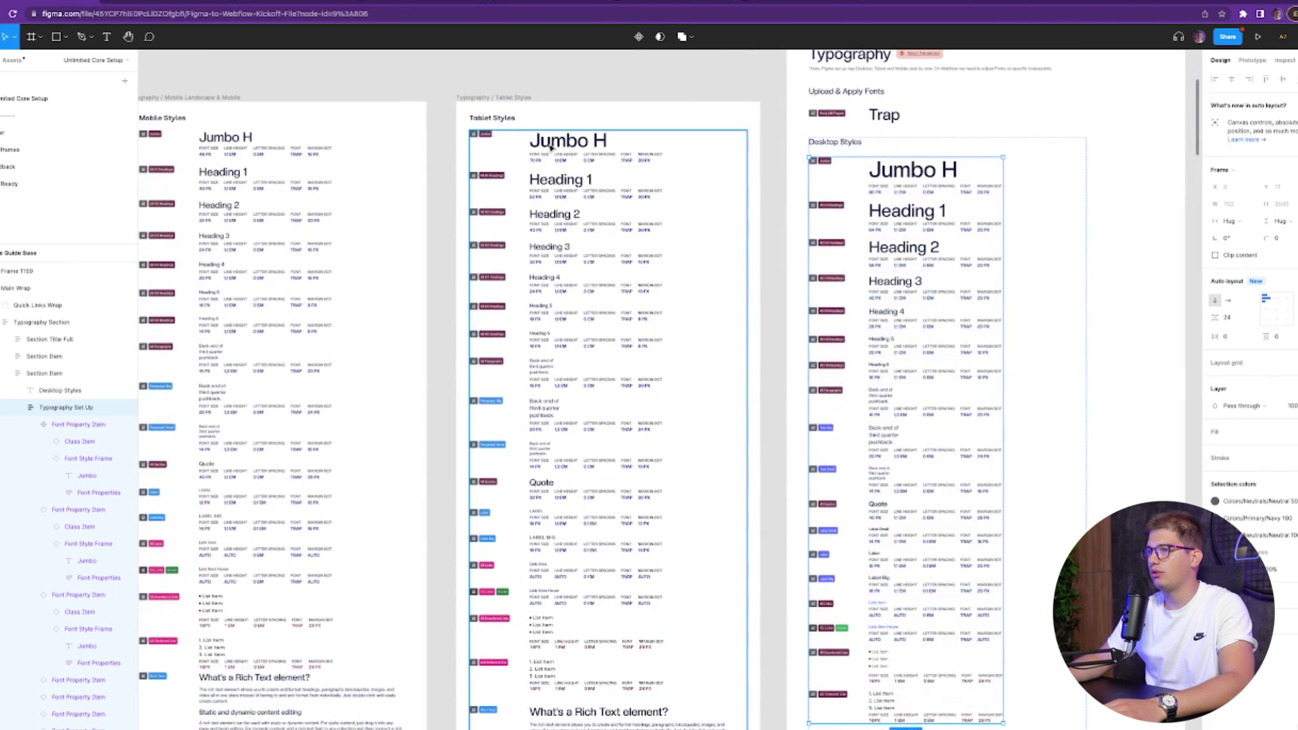
# Step: Inspect the Jumbo H sample in Tablet Styles and the Heading 1 sample in Mobile Styles for their text styles
pyautogui.click(551, 147)
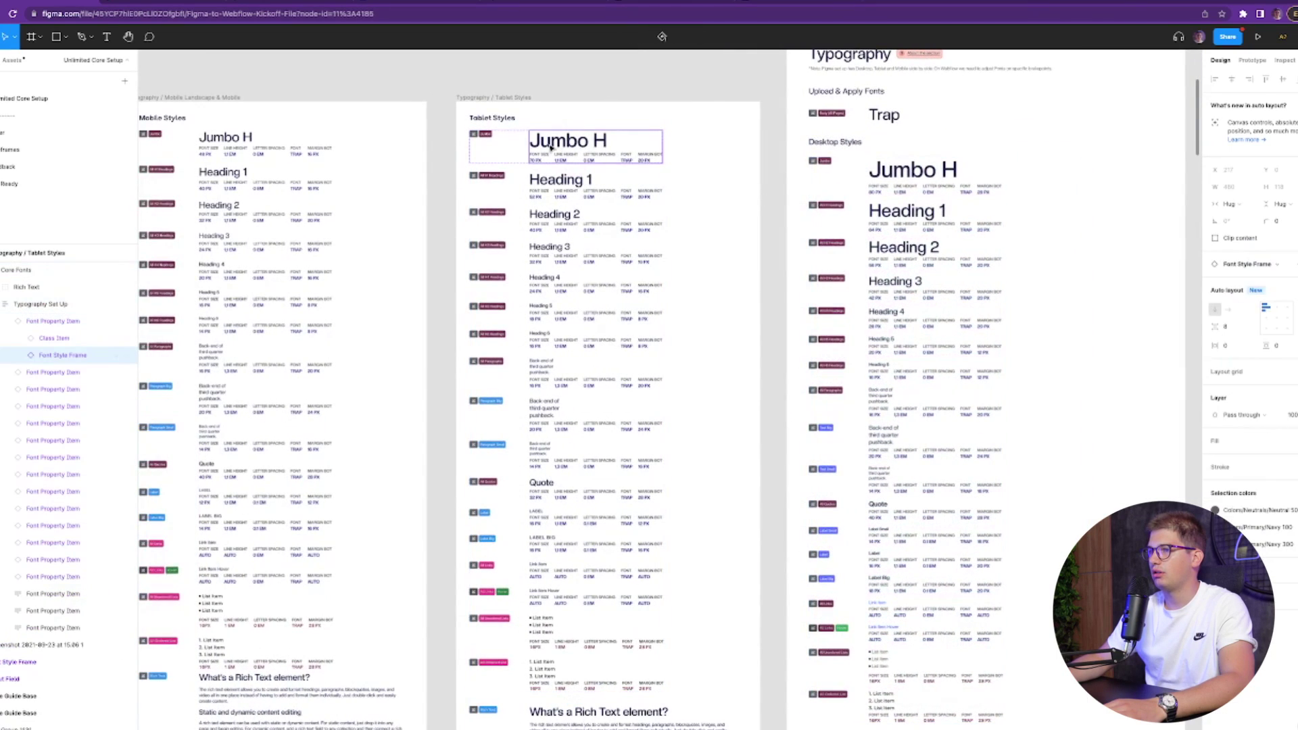
pyautogui.click(551, 148)
pyautogui.hscroll(-5, 551, 147)
pyautogui.click(483, 144)
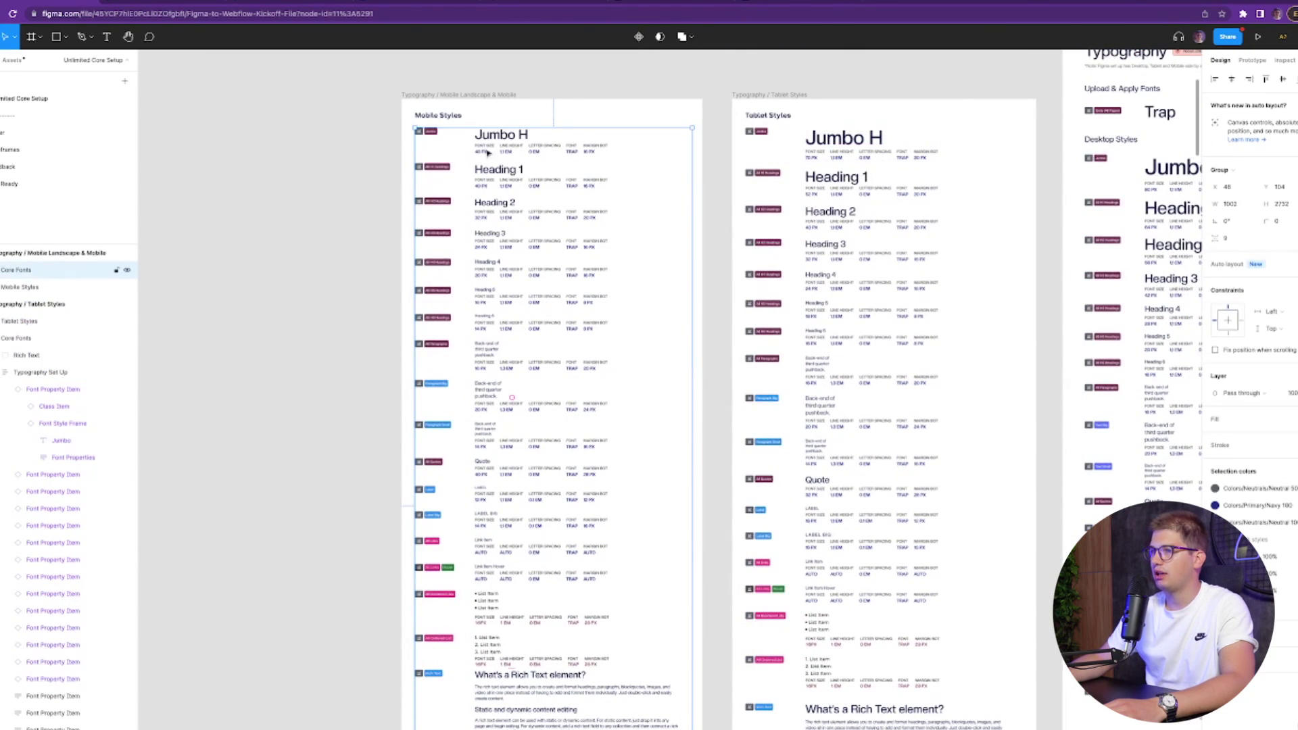
pyautogui.click(489, 174)
pyautogui.click(489, 174)
pyautogui.scroll(-6, 774, 284)
pyautogui.hscroll(2, 773, 283)
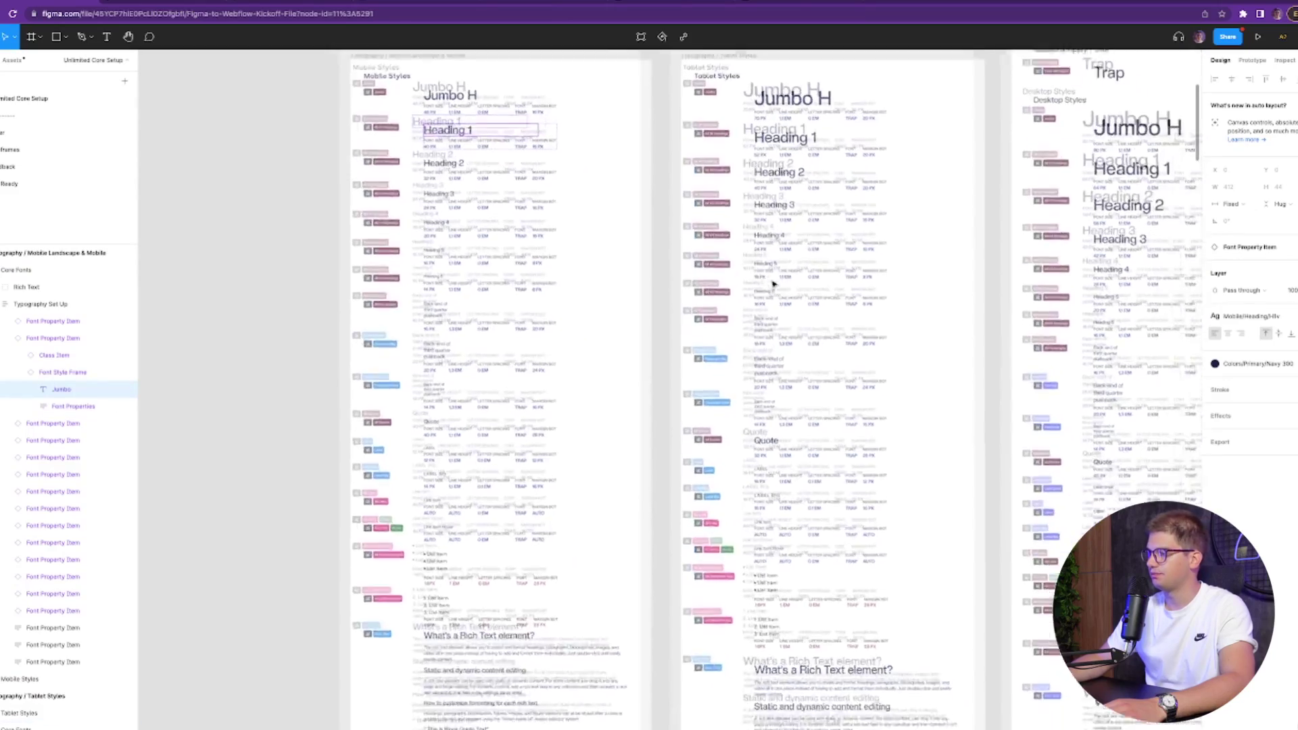
# Step: Examine the global, neutral and brand text colour classes in the Text Colors section of the style guide
pyautogui.scroll(-10, 774, 284)
pyautogui.hscroll(3, 774, 284)
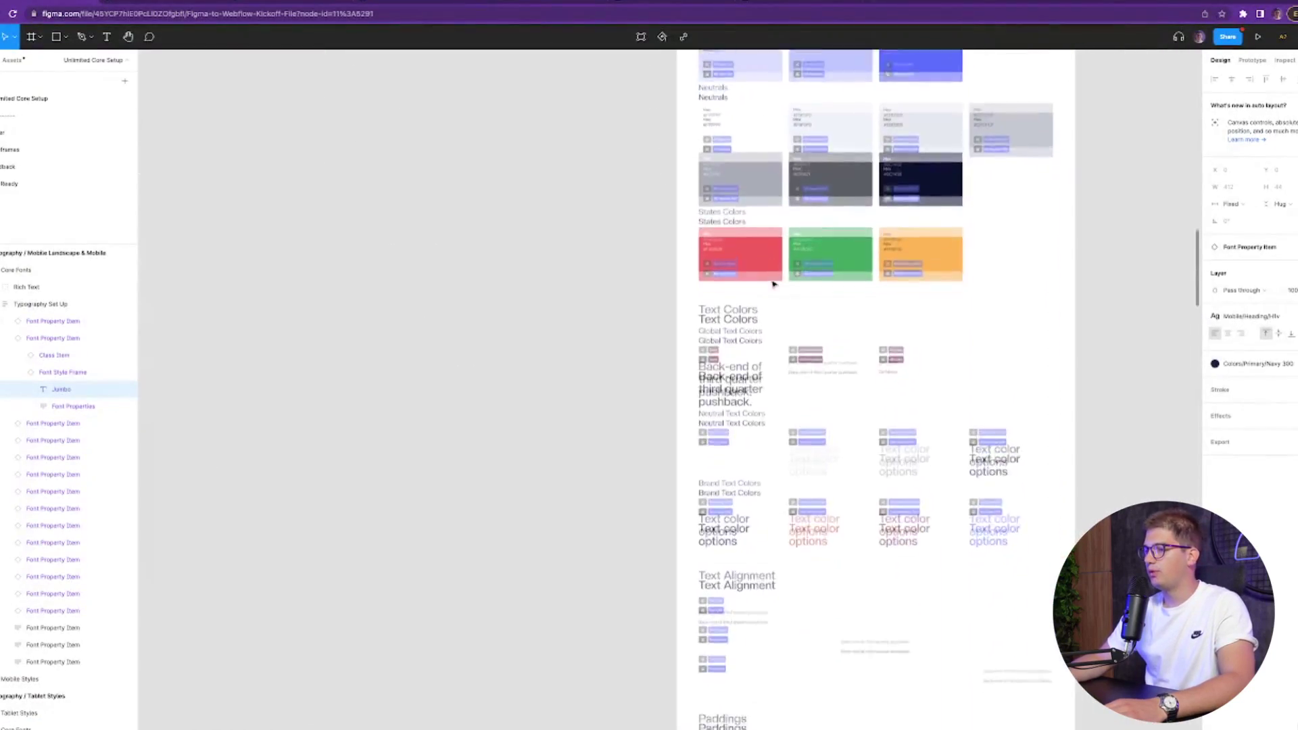
pyautogui.scroll(5, 700, 298)
pyautogui.hscroll(3, 699, 297)
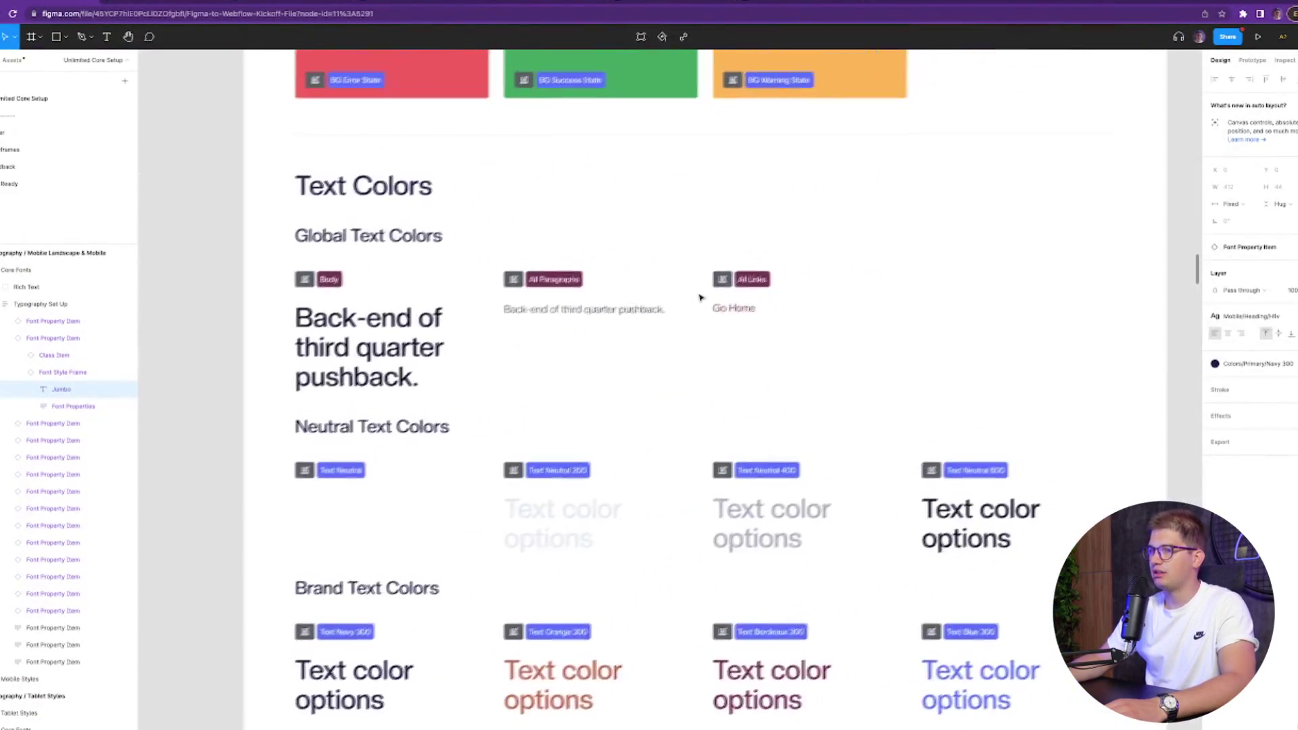
pyautogui.scroll(-1, 699, 298)
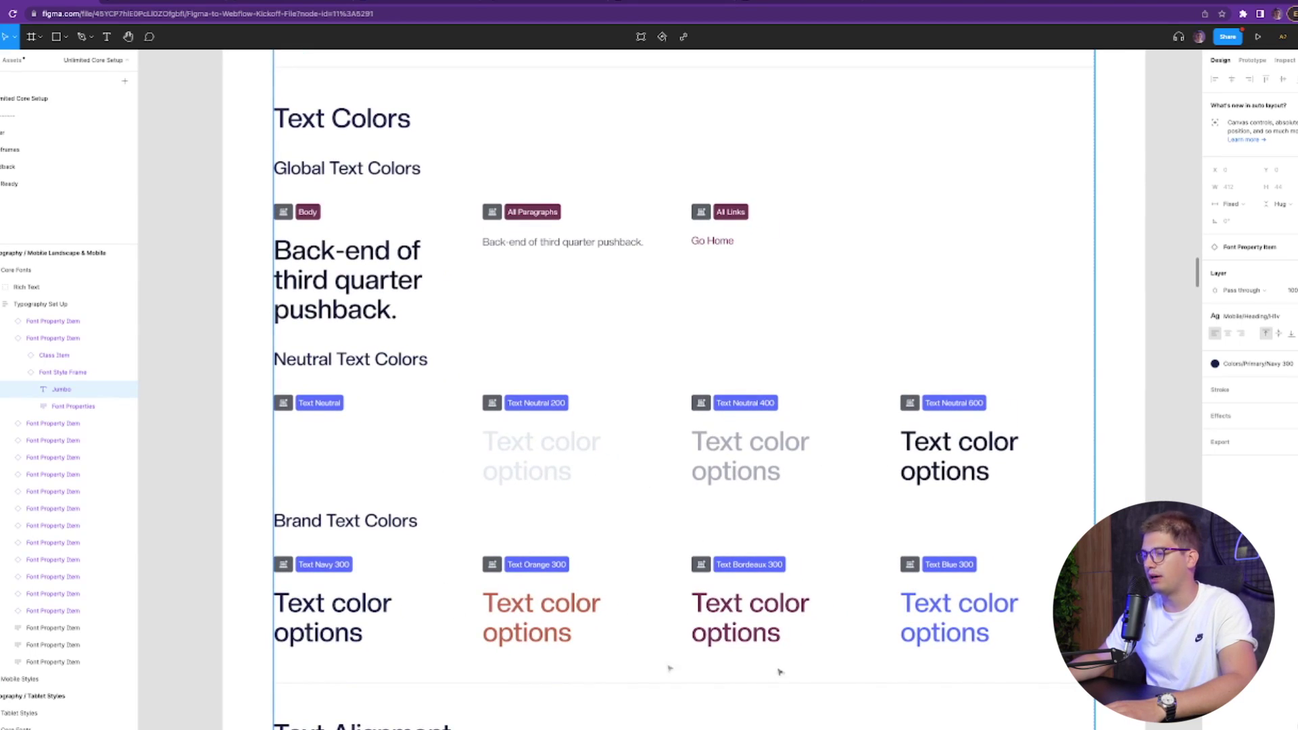
# Step: Examine the section padding examples through Padding 3XL and No Padding, and the Margins classes that follow them
pyautogui.scroll(-15, 768, 560)
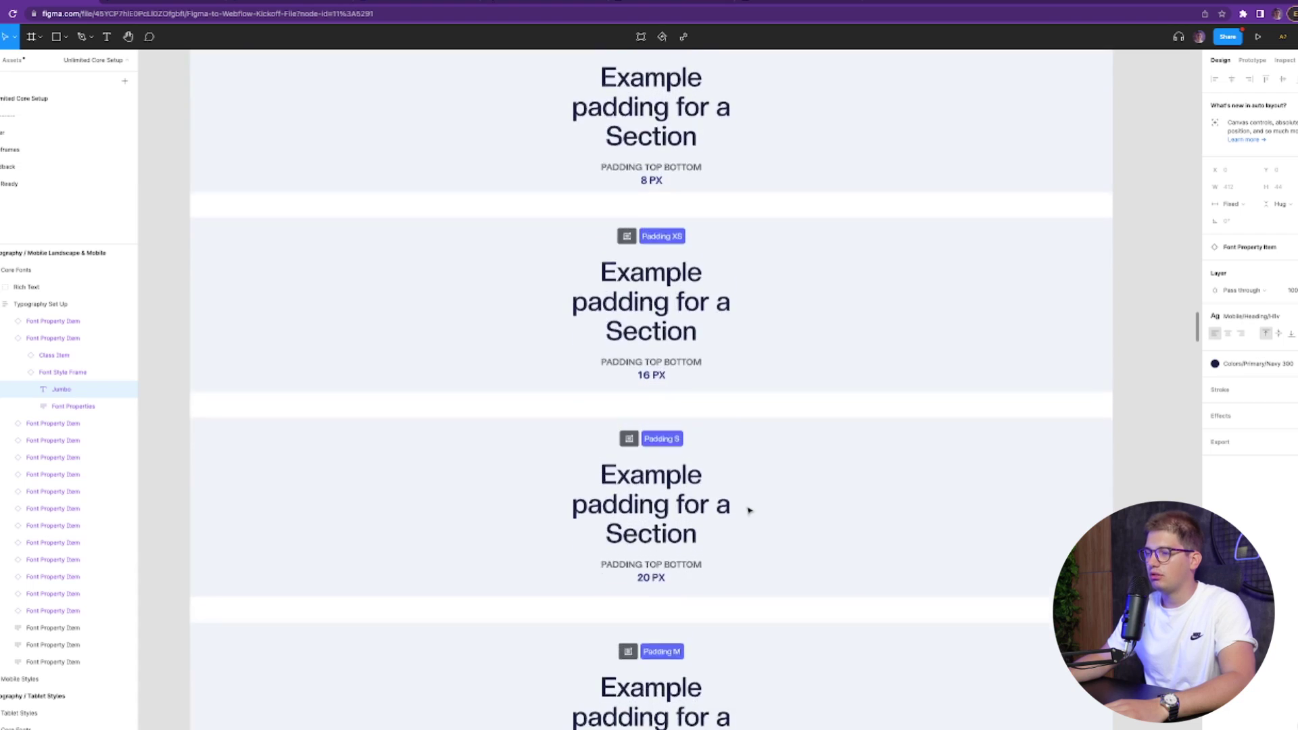
pyautogui.scroll(-2, 749, 510)
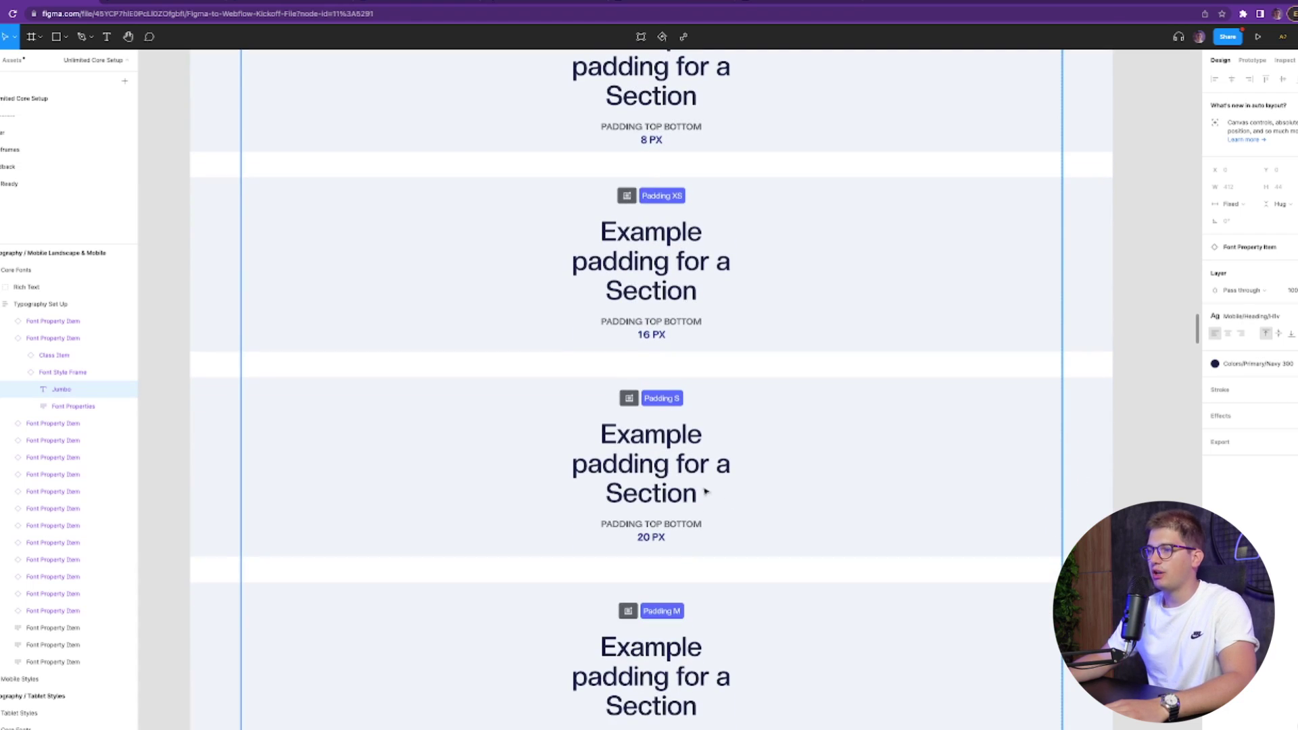
pyautogui.scroll(-15, 615, 492)
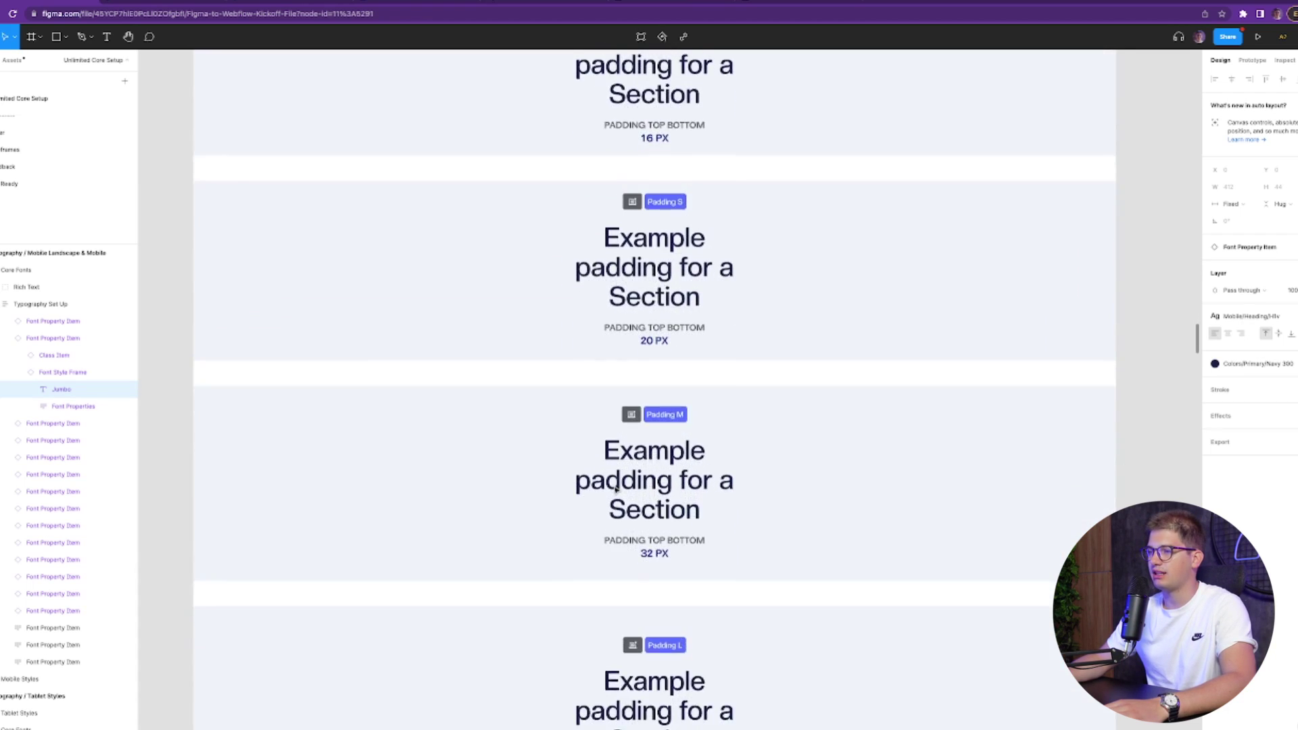
pyautogui.scroll(-12, 615, 491)
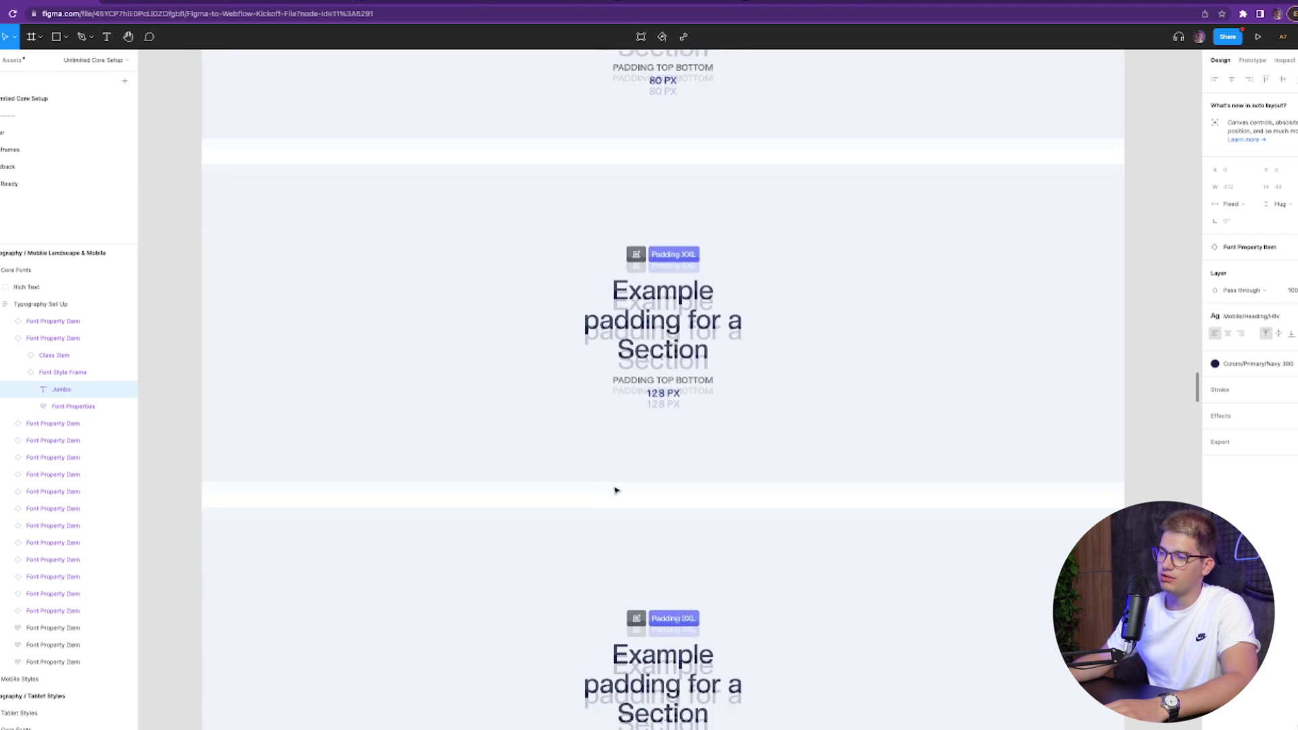
pyautogui.scroll(-10, 615, 491)
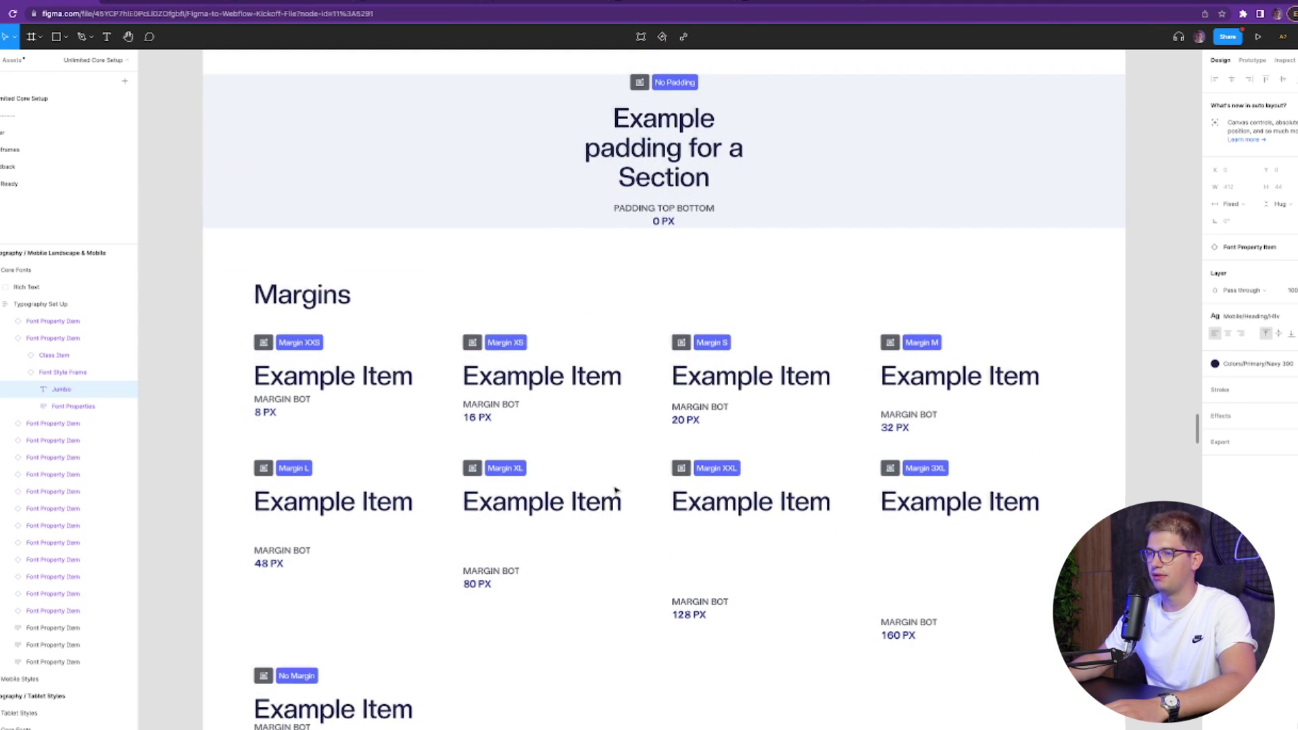
# Step: Examine the Max Width text classes and the Buttons section with its small, variant, slider and link button states
pyautogui.scroll(-5, 615, 491)
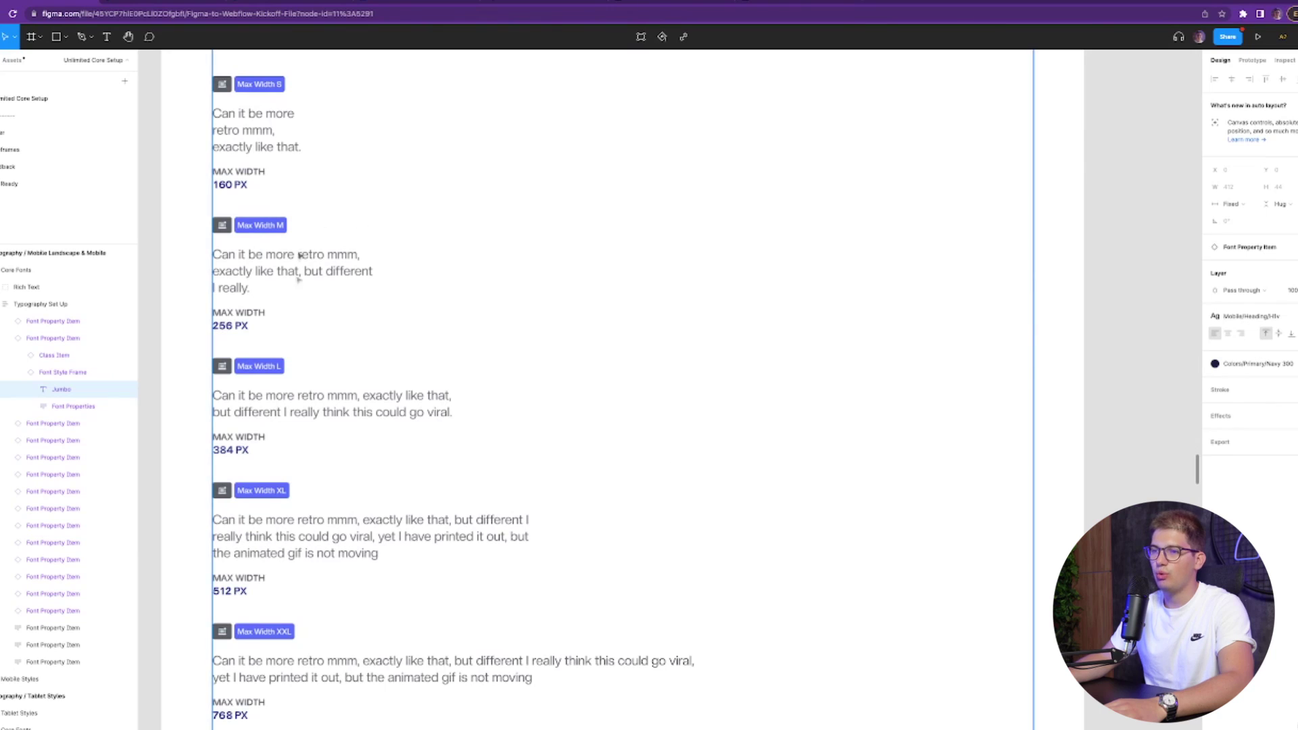
pyautogui.scroll(-3, 350, 530)
pyautogui.scroll(-10, 351, 530)
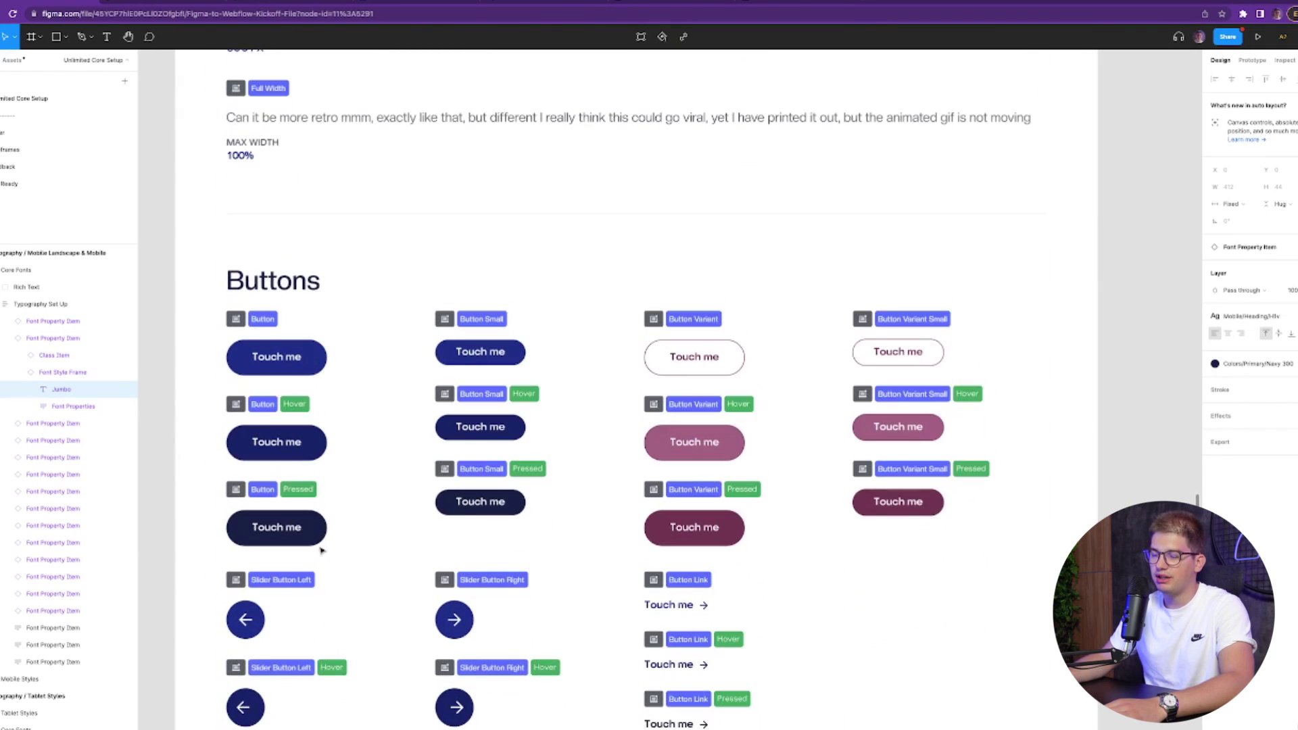
pyautogui.scroll(-2, 321, 551)
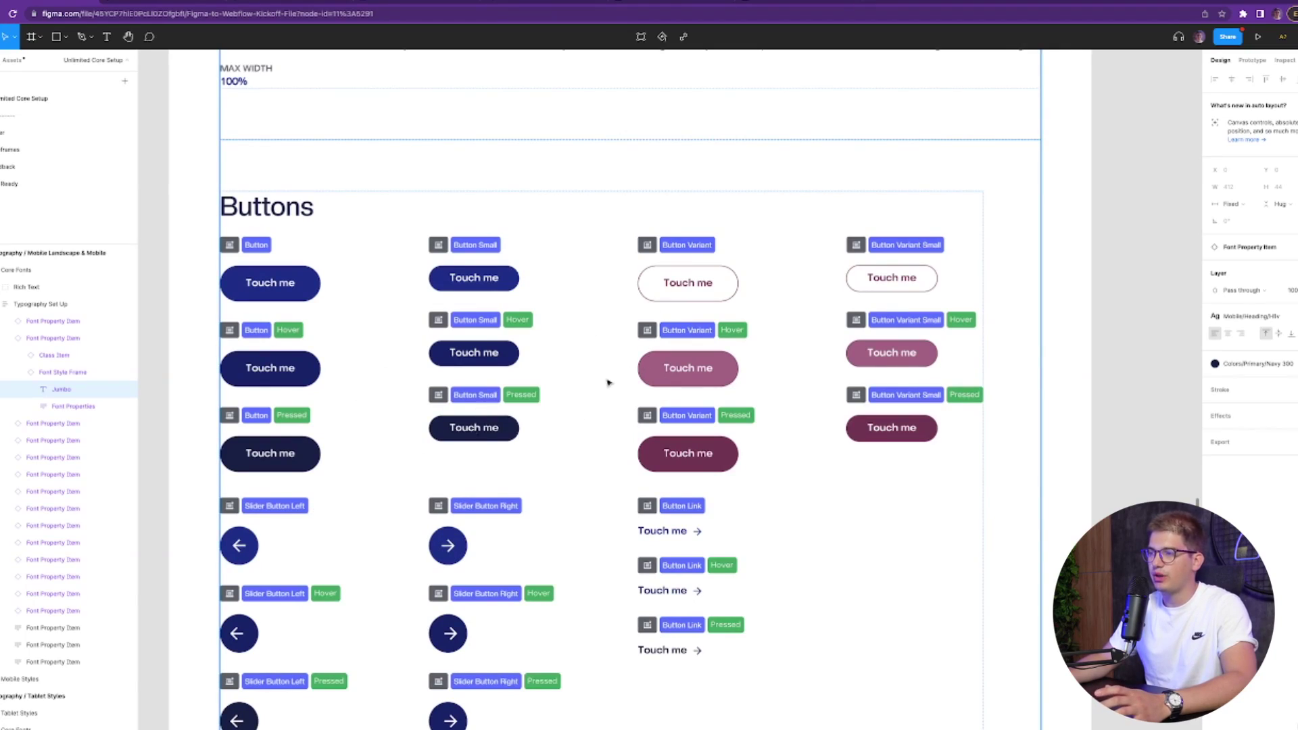
pyautogui.scroll(-5, 607, 383)
pyautogui.scroll(2, 608, 380)
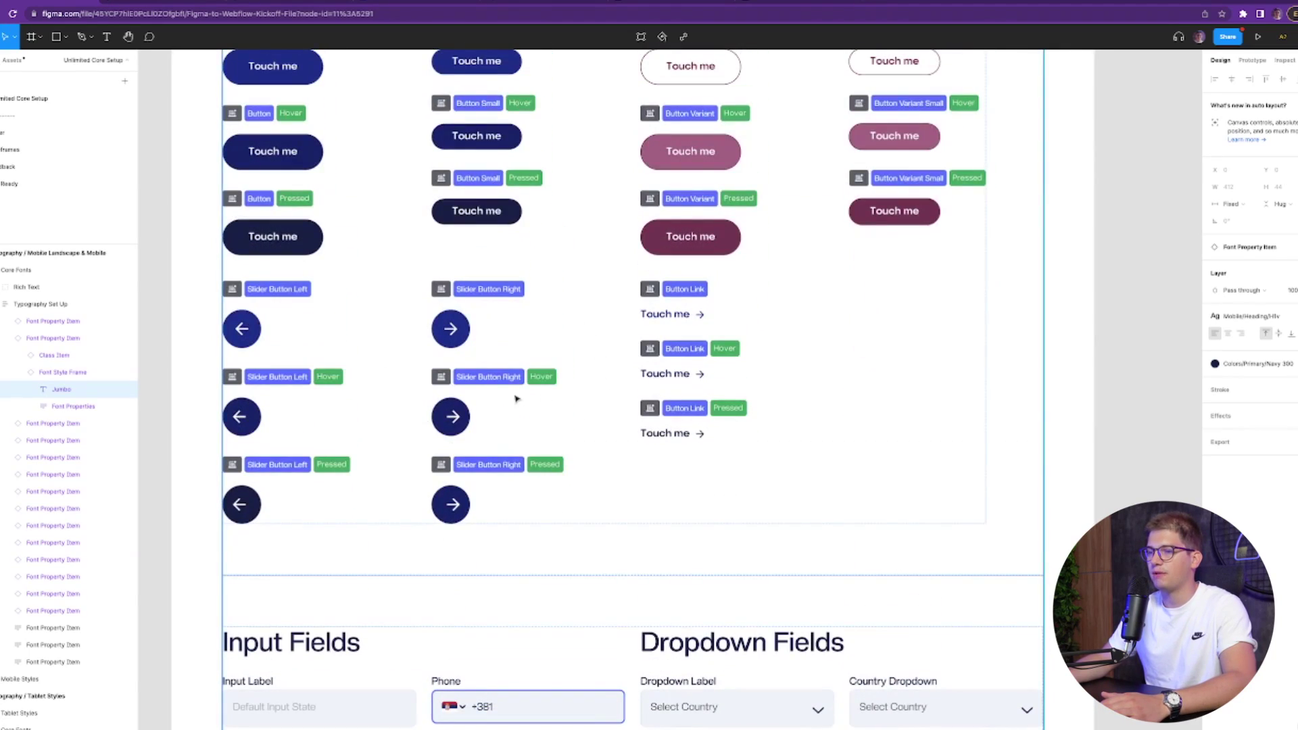
# Step: Examine the input, dropdown and text area field states and the Radio & Checkbox classes
pyautogui.scroll(-6, 515, 399)
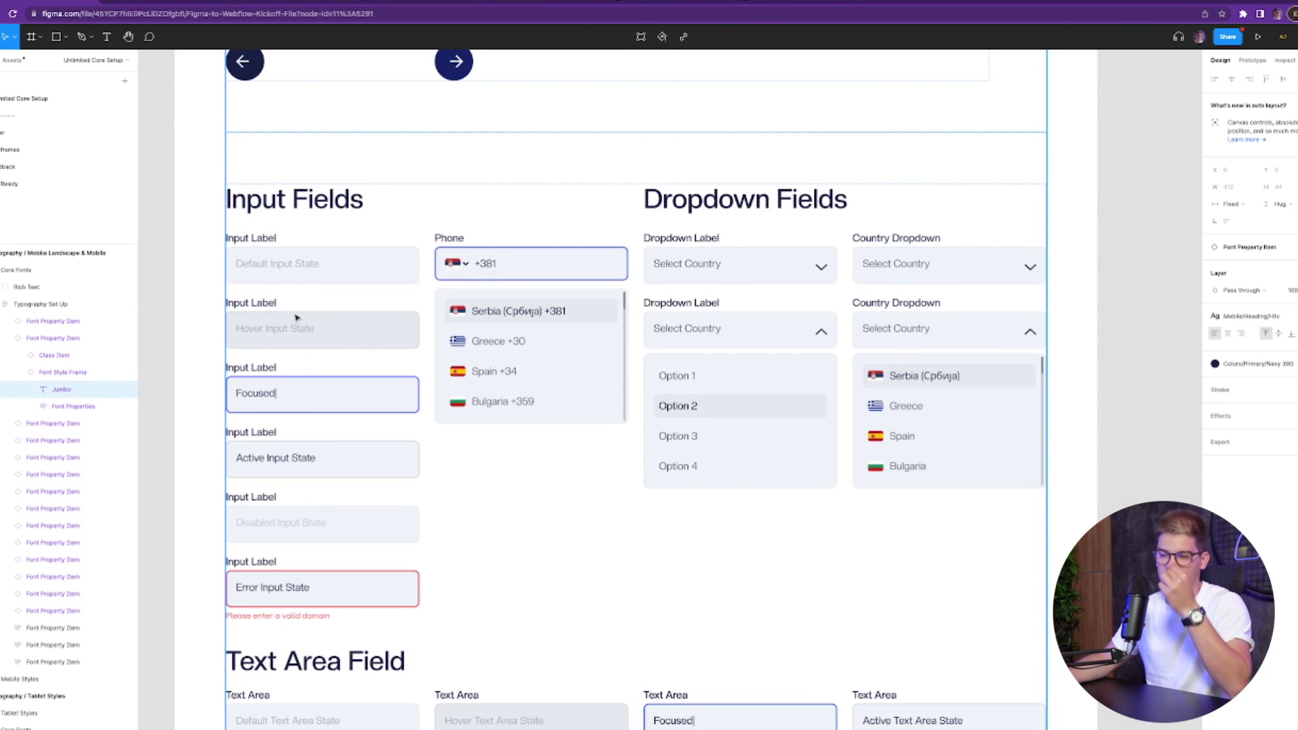
pyautogui.scroll(-10, 341, 418)
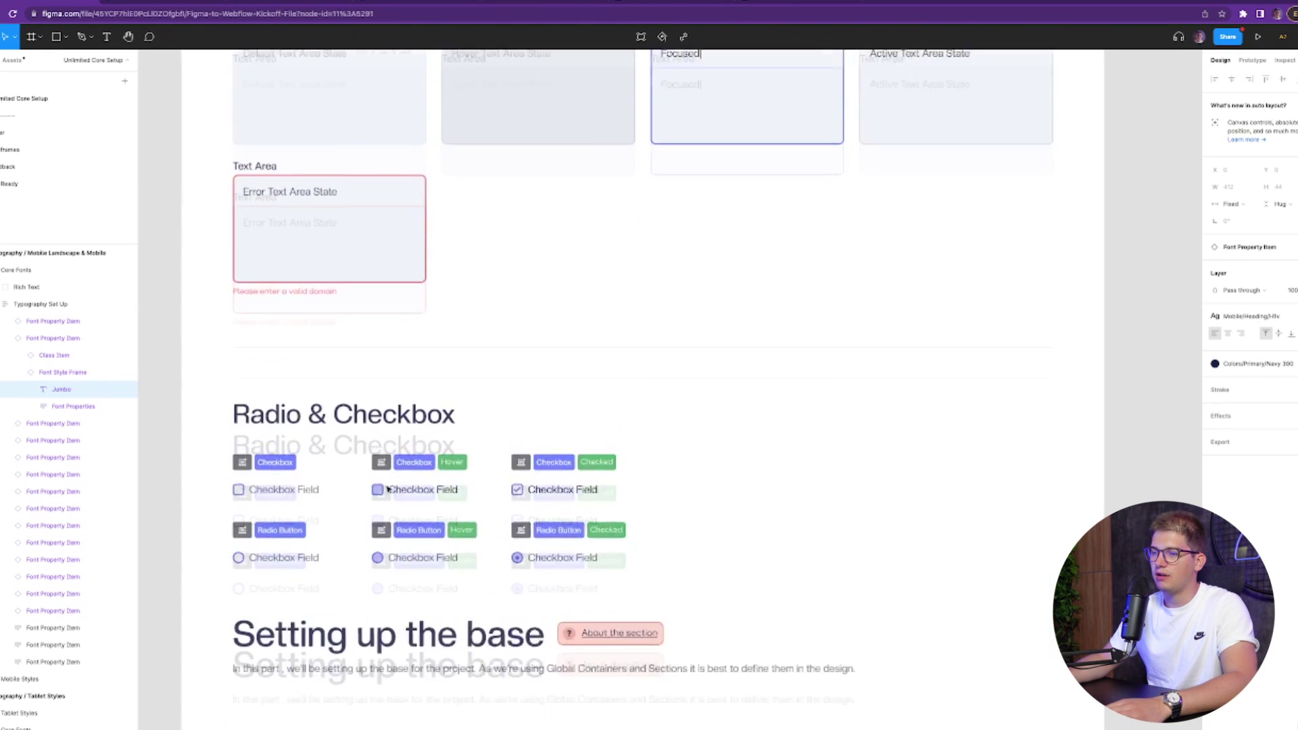
pyautogui.scroll(-12, 396, 399)
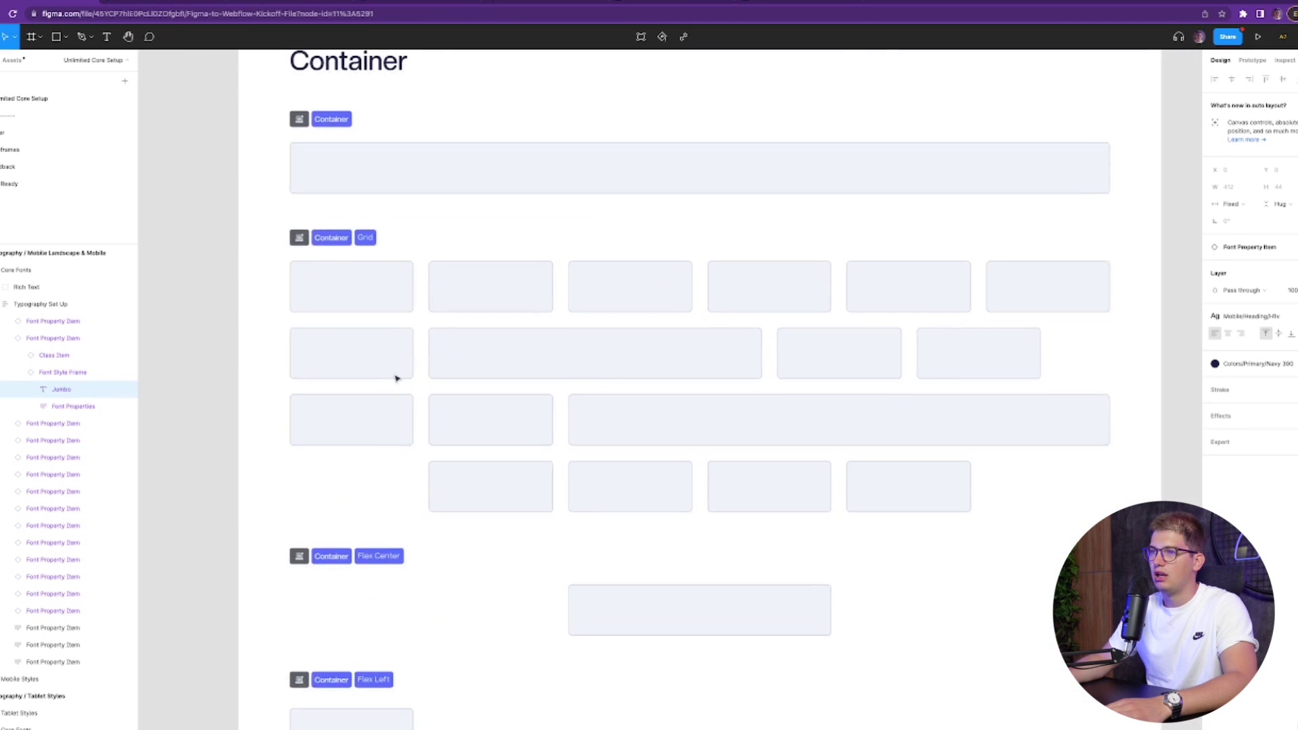
# Step: Examine the Container grid and flex layouts plus the Icons, Swiper and CMS Collections Set Up classes
pyautogui.hscroll(2, 285, 420)
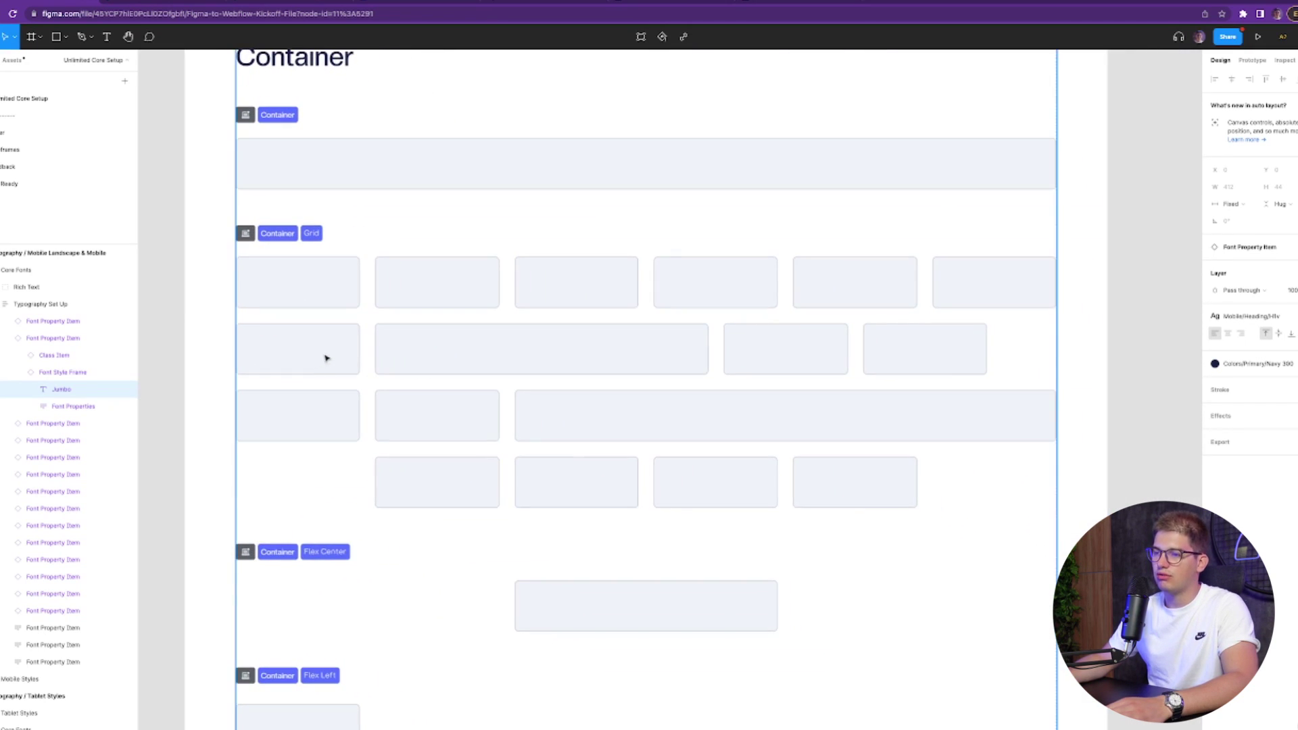
pyautogui.scroll(-15, 324, 367)
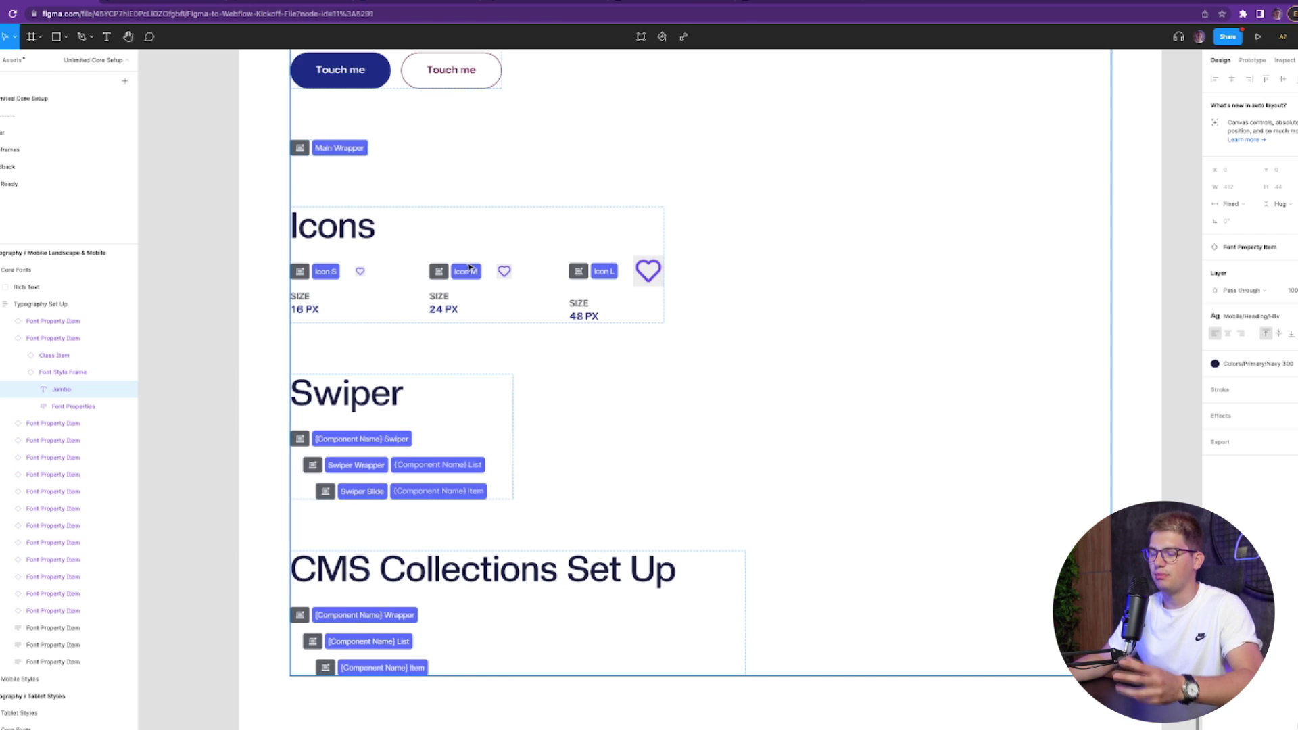
pyautogui.scroll(-5, 469, 267)
pyautogui.scroll(15, 470, 264)
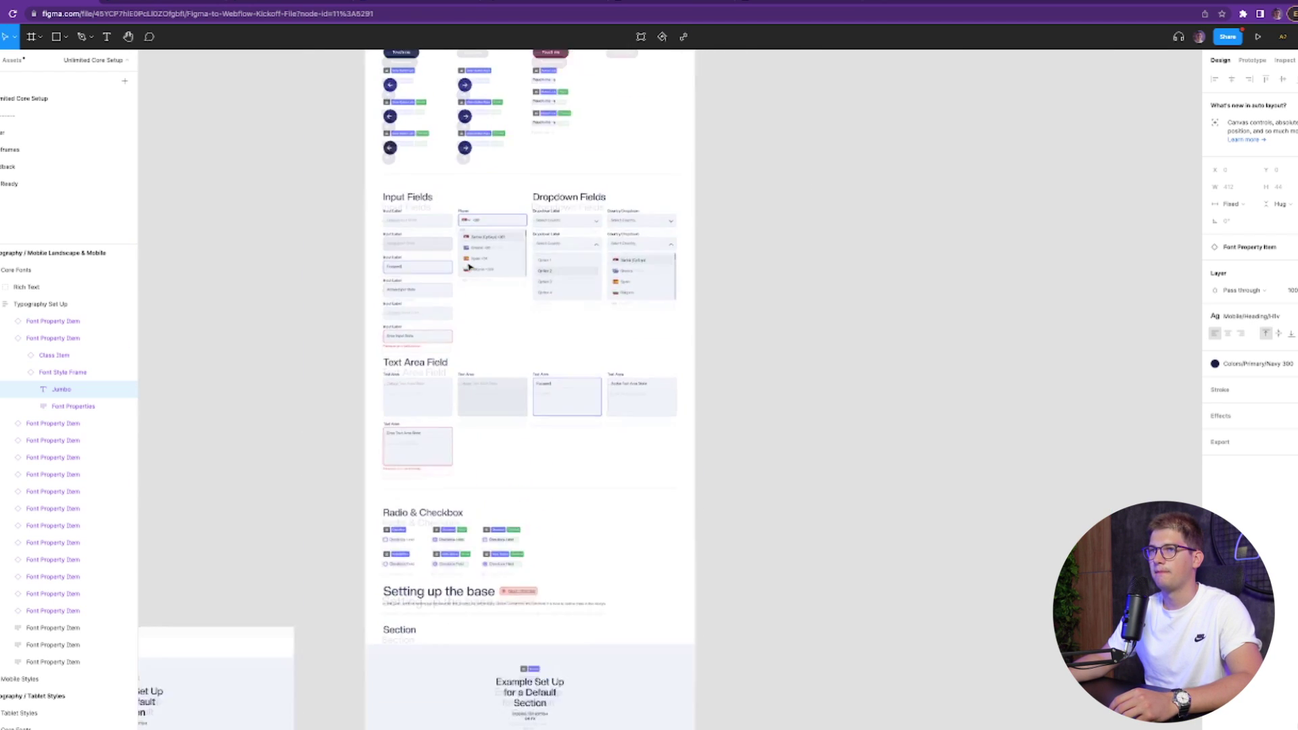
# Step: Switch to the FitCamp design file and select the FIT CAMP logo in the Home Page header to inspect its properties
pyautogui.click(182, 3)
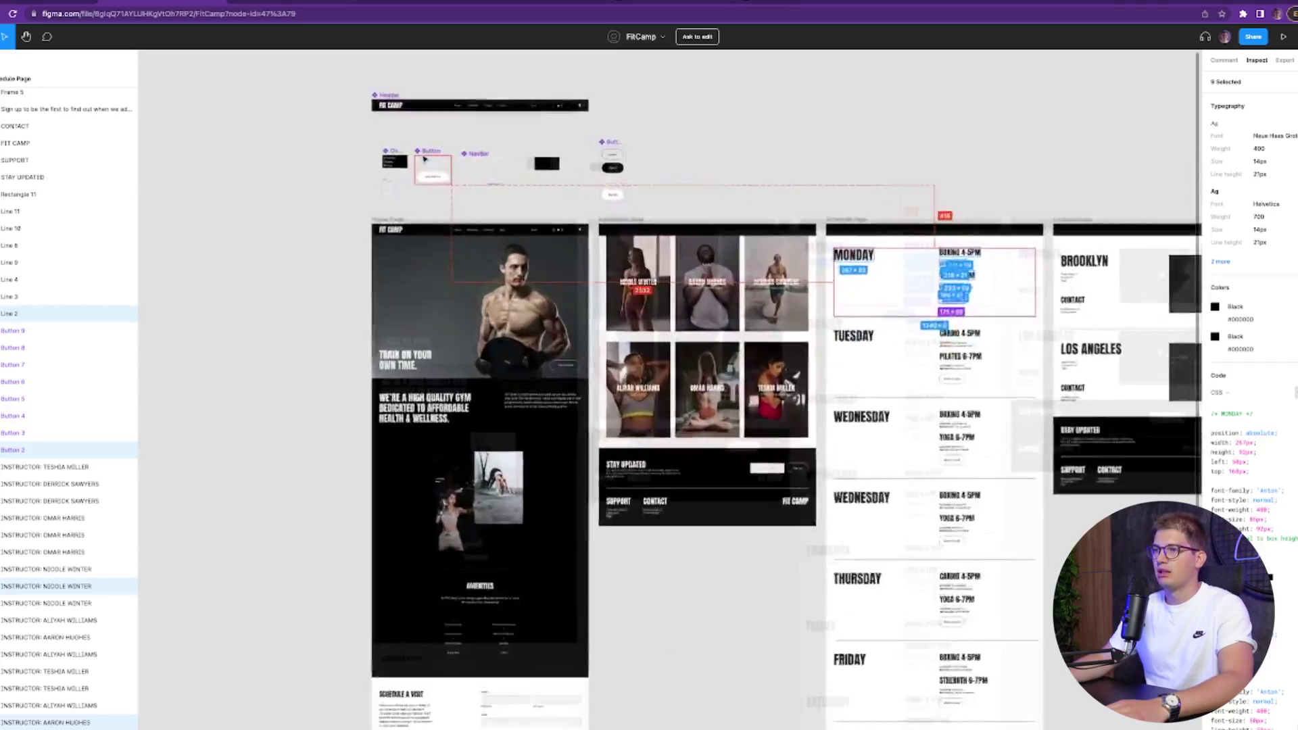
pyautogui.scroll(5, 425, 159)
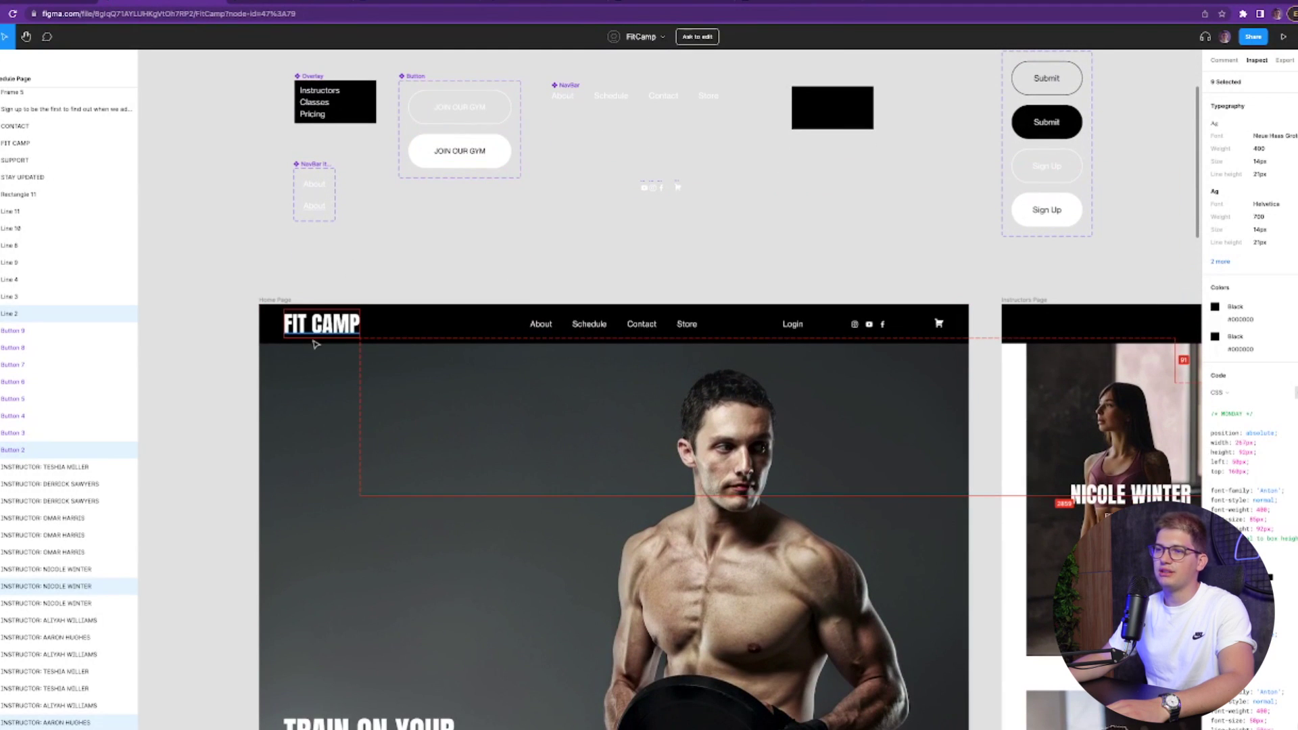
pyautogui.click(316, 331)
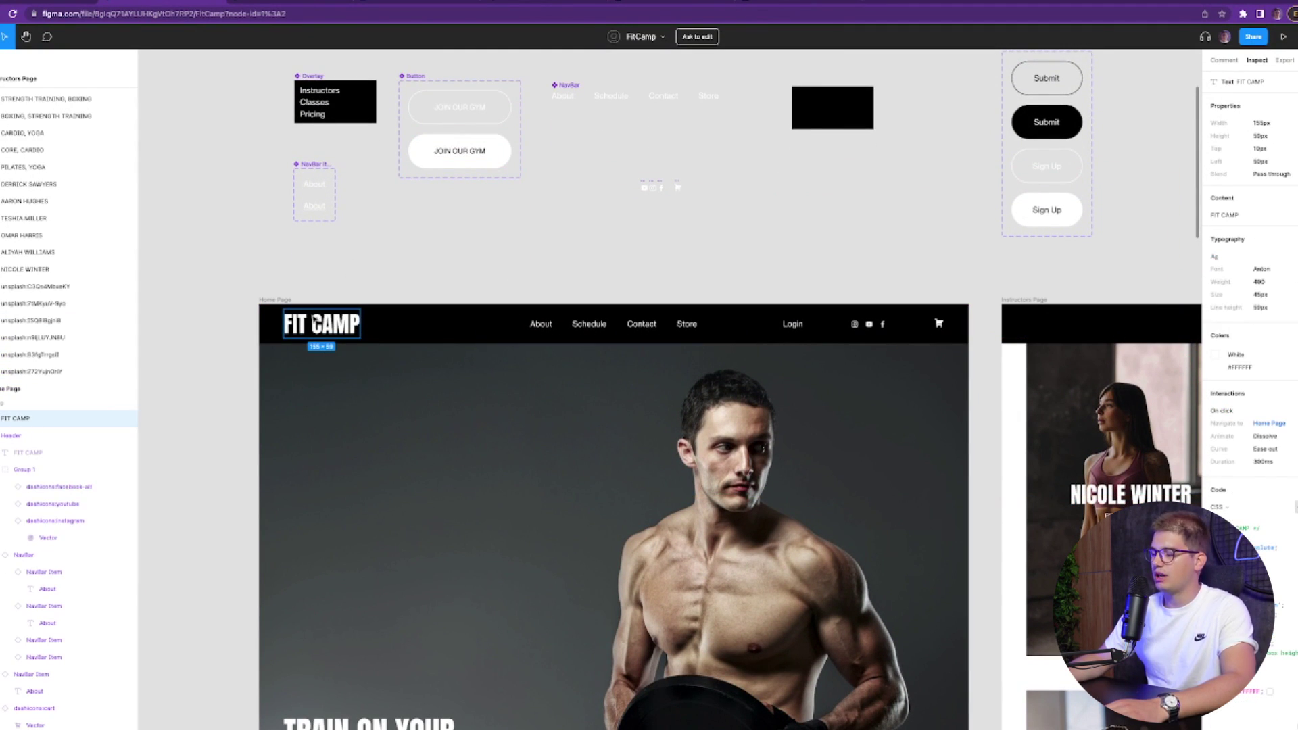
pyautogui.scroll(-1, 315, 321)
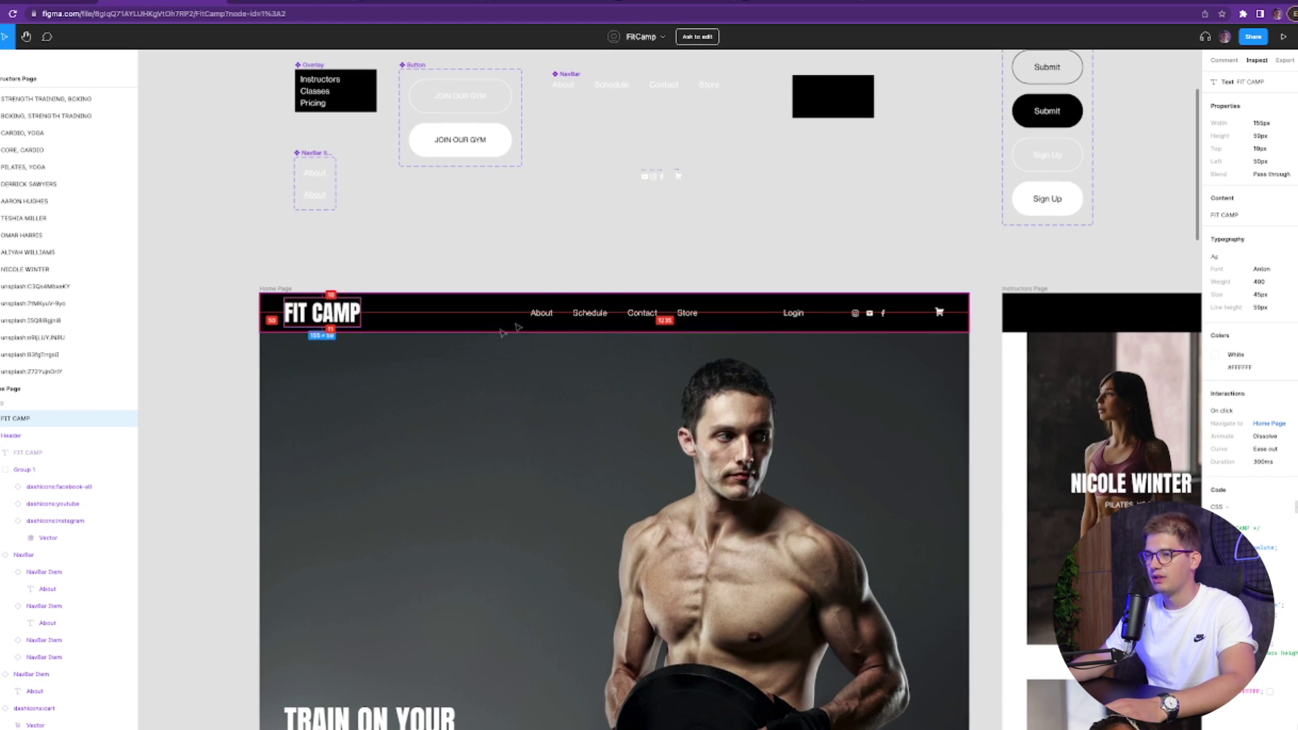
# Step: Select the Home Page hero's background image, heading and JOIN OUR GYM button together to inspect the section's elements
pyautogui.click(371, 403)
pyautogui.scroll(-2, 327, 412)
pyautogui.scroll(-3, 243, 378)
pyautogui.moveTo(235, 374); pyautogui.dragTo(745, 607)
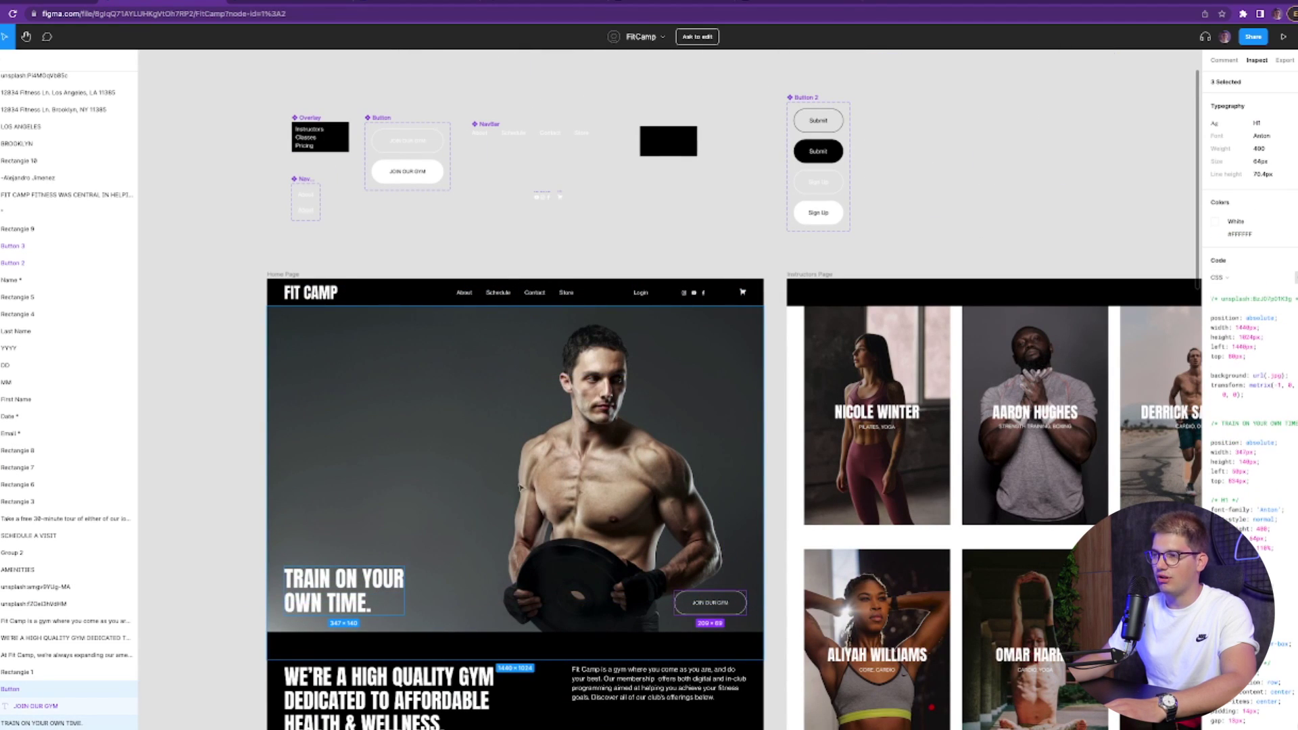
pyautogui.scroll(-2, 454, 493)
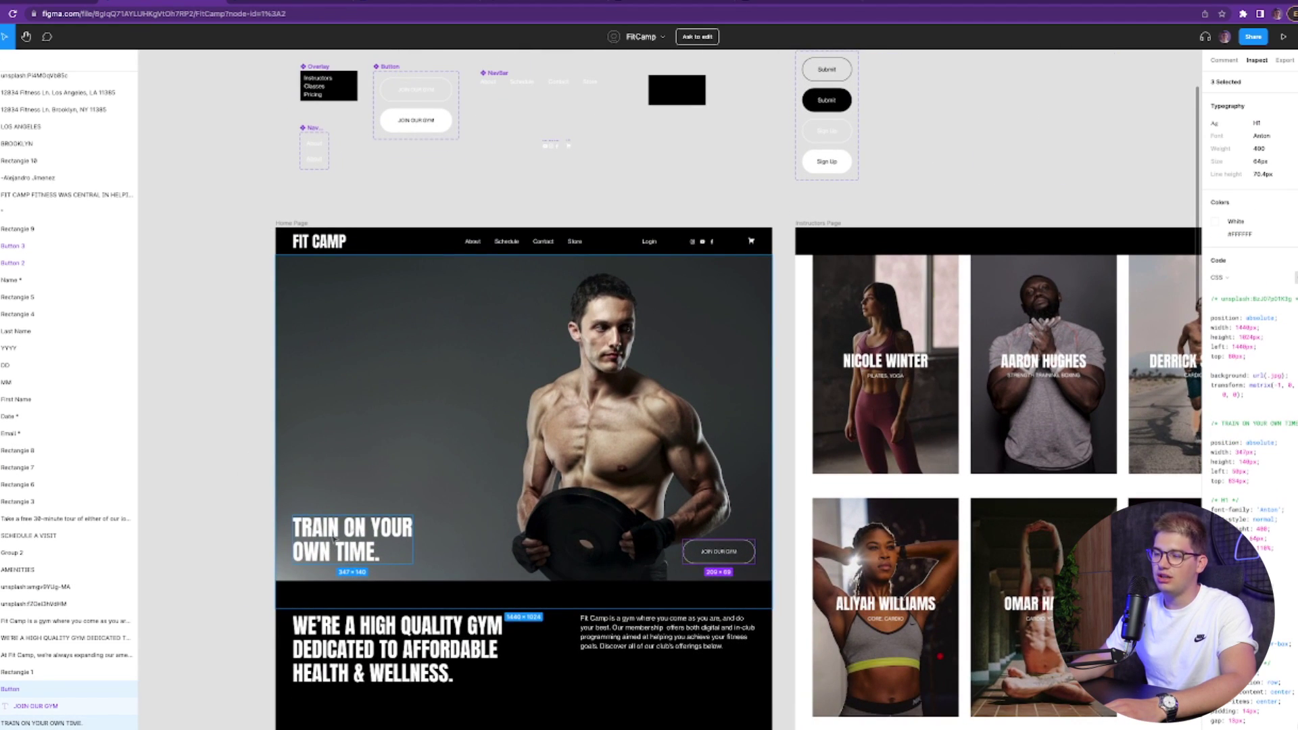
pyautogui.moveTo(237, 371); pyautogui.dragTo(778, 594)
# Step: Inspect the typography of the "TRAIN ON YOUR OWN TIME." and "WE'RE A HIGH QUALITY GYM" headings on the Home Page
pyautogui.scroll(-1, 473, 497)
pyautogui.click(357, 505)
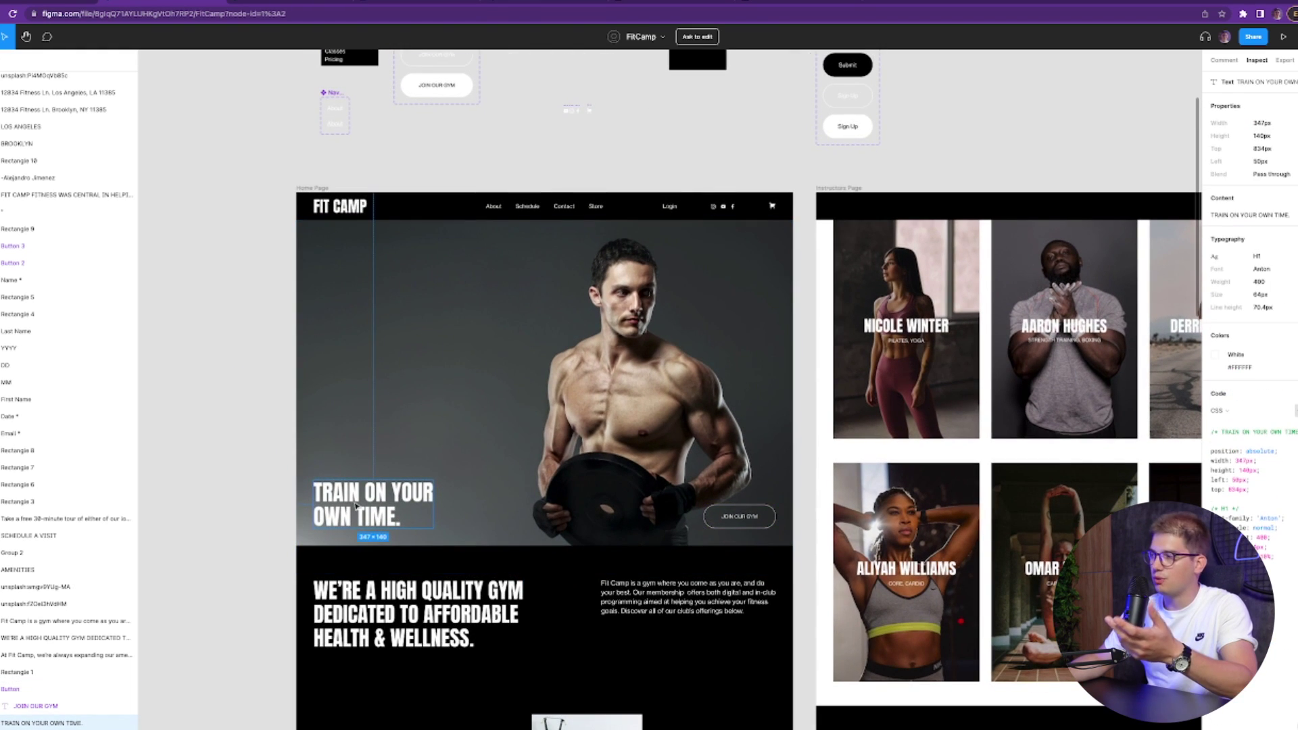
pyautogui.click(394, 605)
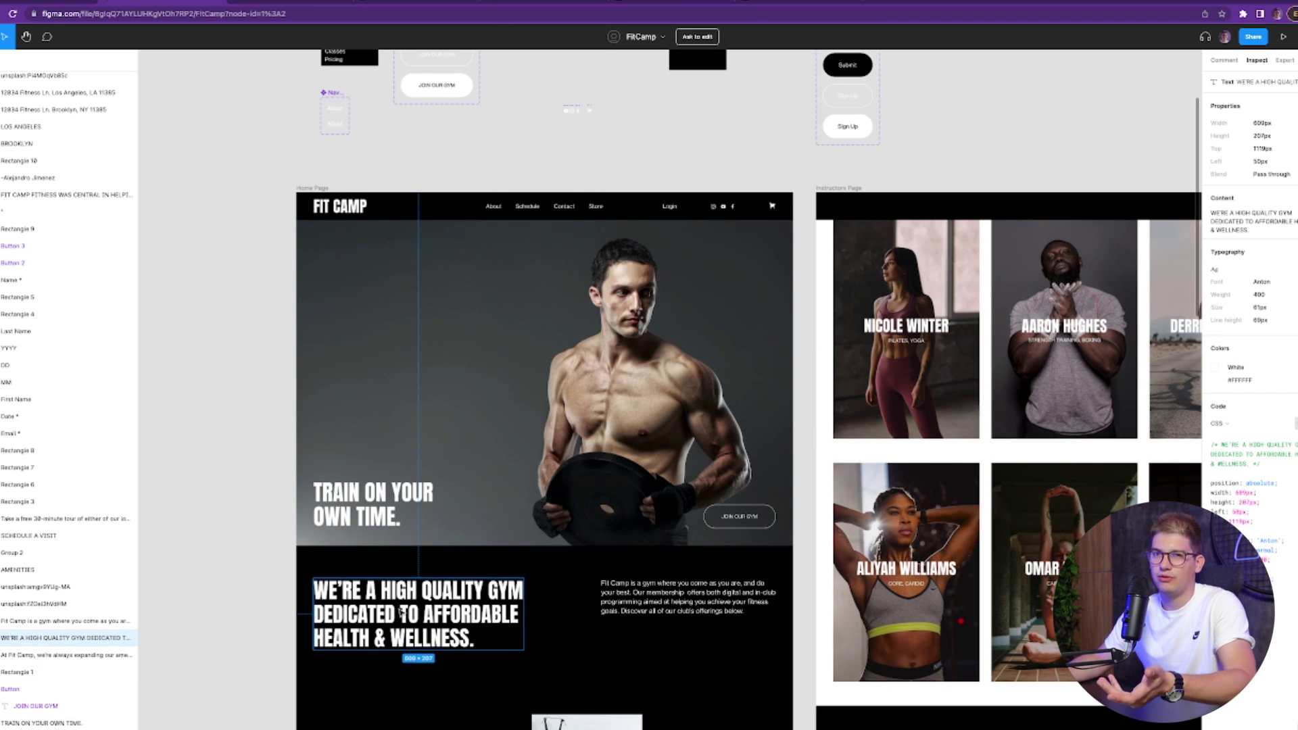
pyautogui.scroll(-2, 401, 612)
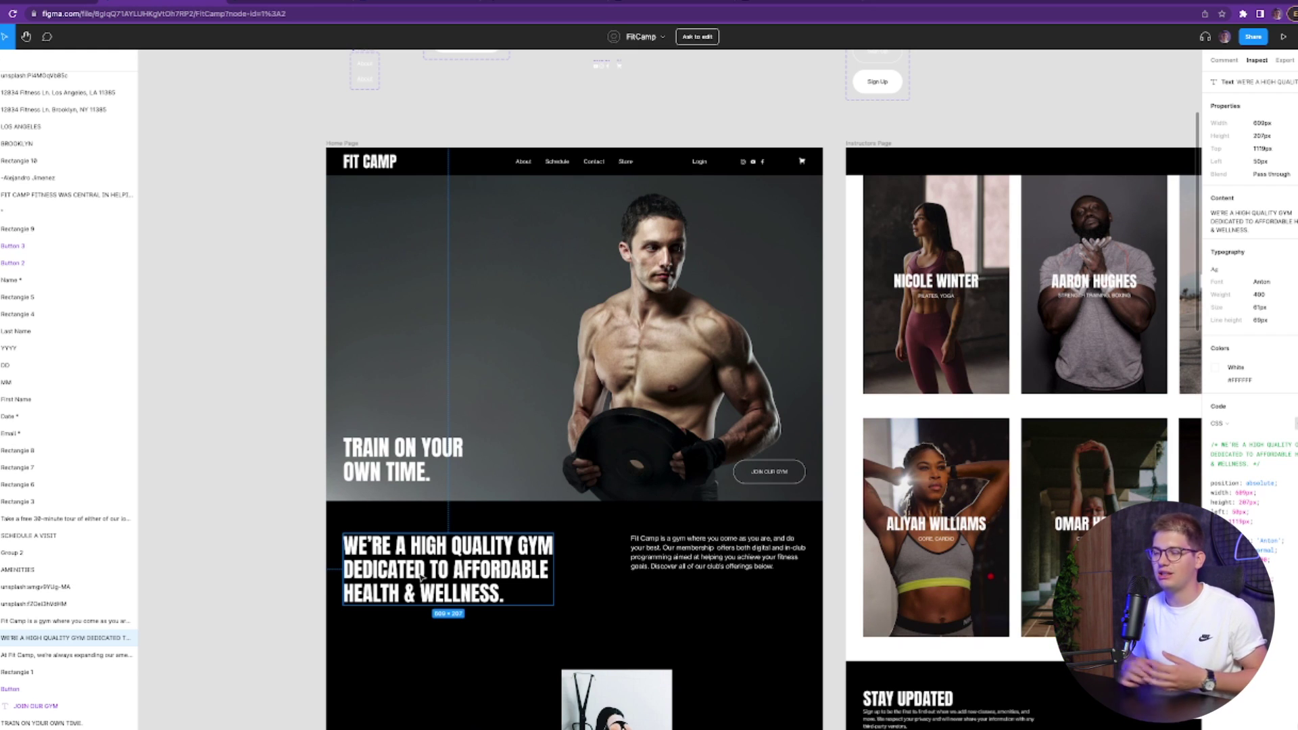
# Step: Inspect the text properties of the Fit Camp intro paragraph and the Modern Facilities item in the Amenities list
pyautogui.click(650, 562)
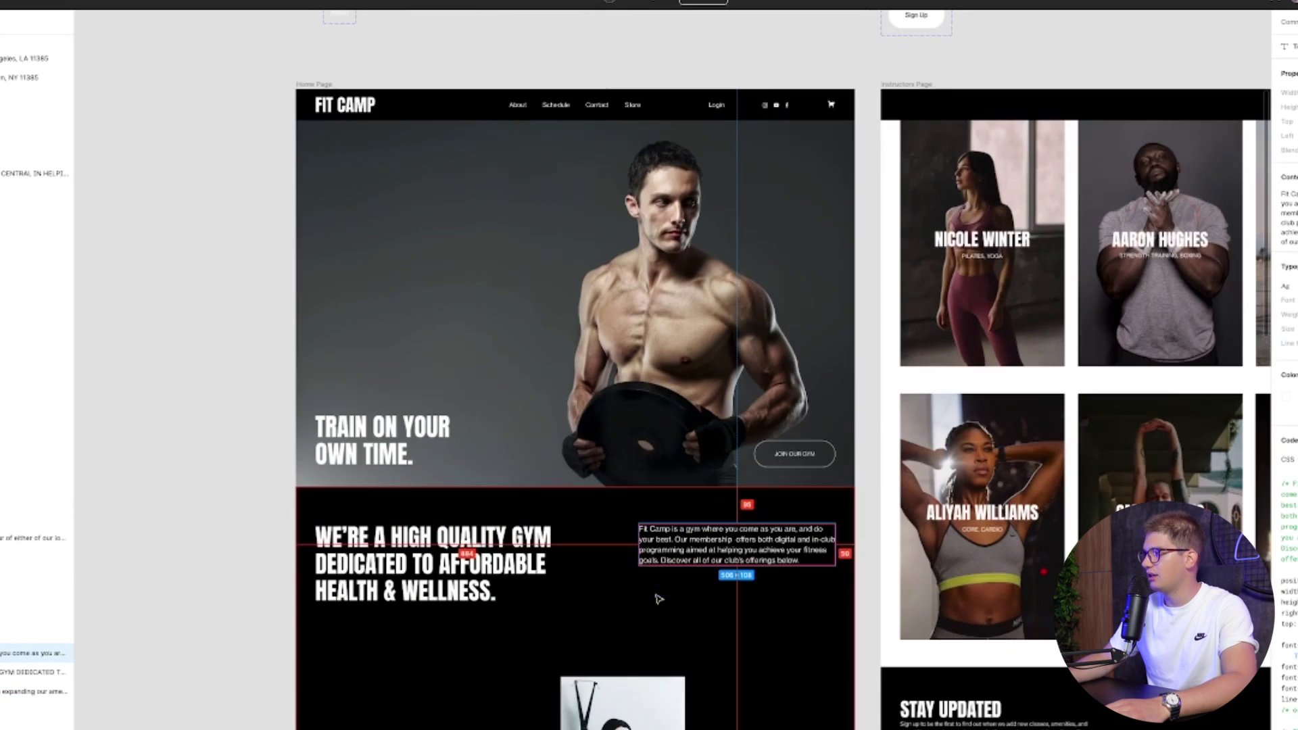
pyautogui.scroll(-10, 673, 565)
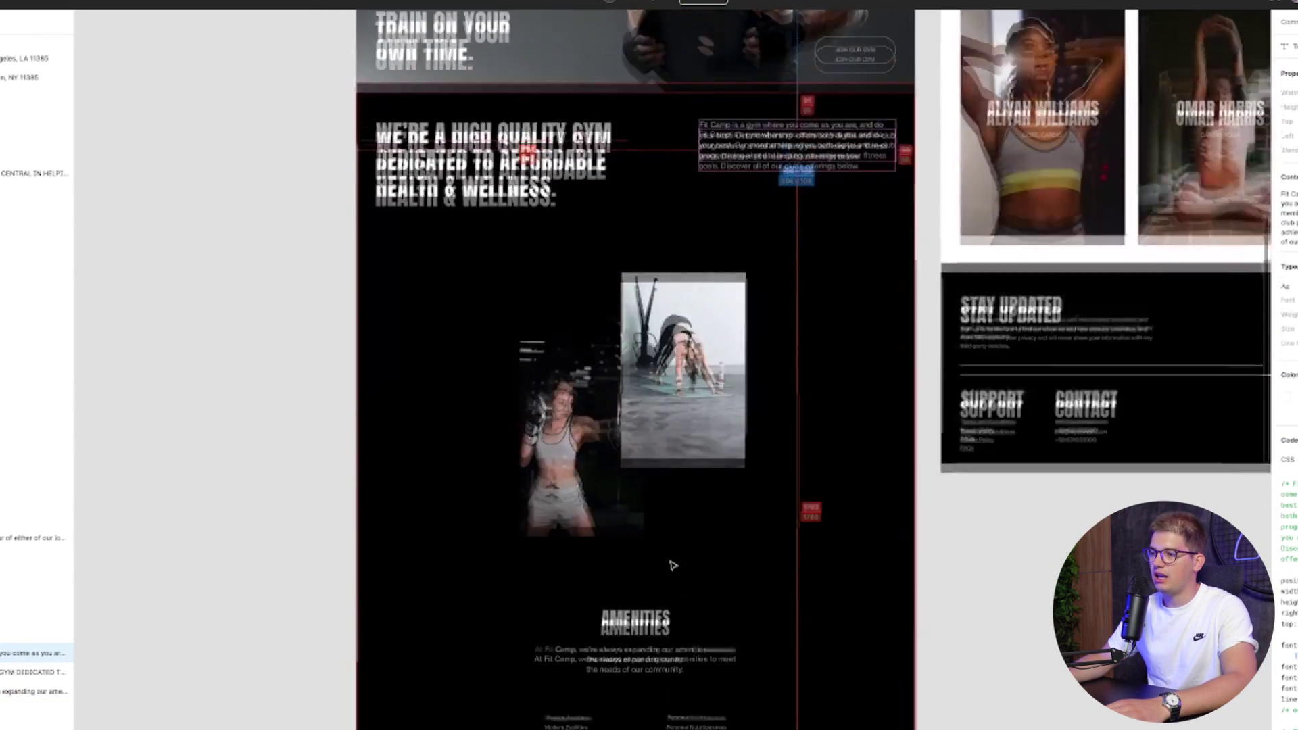
pyautogui.click(574, 443)
pyautogui.click(576, 512)
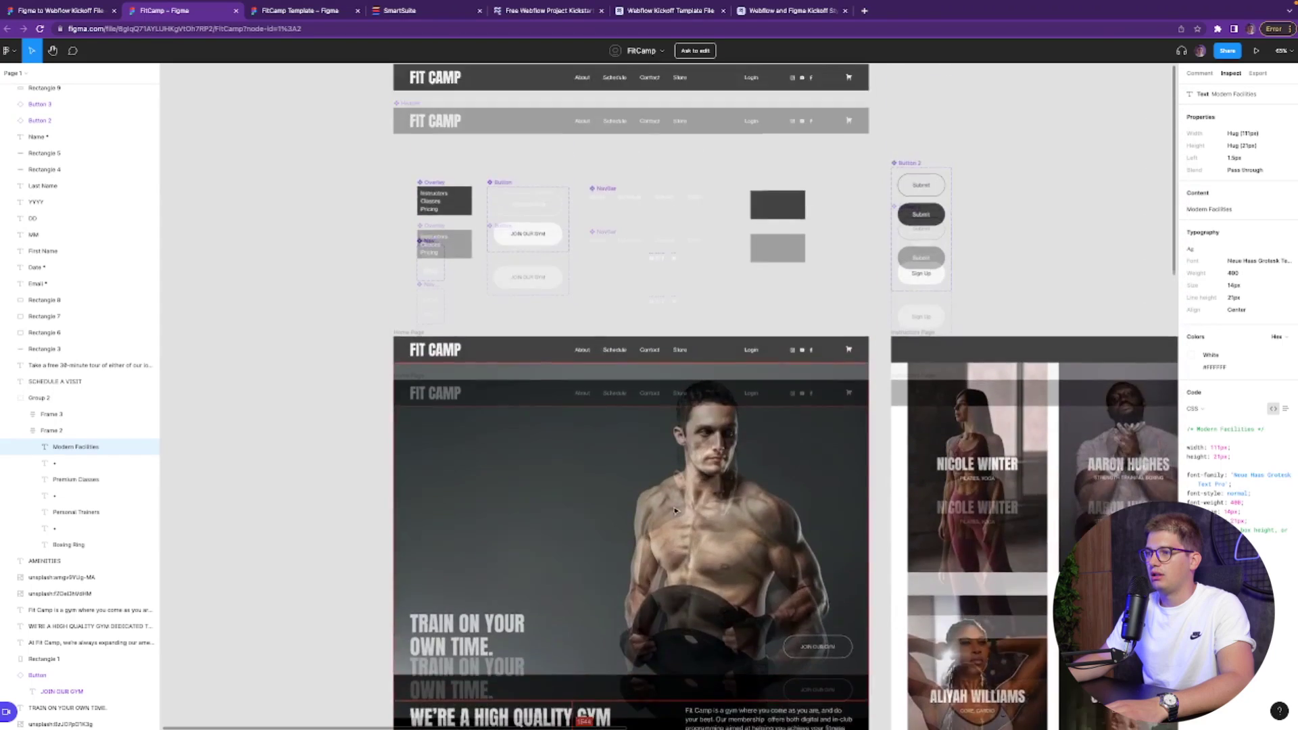
# Step: Select the "TRAIN ON YOUR OWN TIME." hero heading, show the layout grids and measure the heading's spacing within the section
pyautogui.scroll(-5, 676, 512)
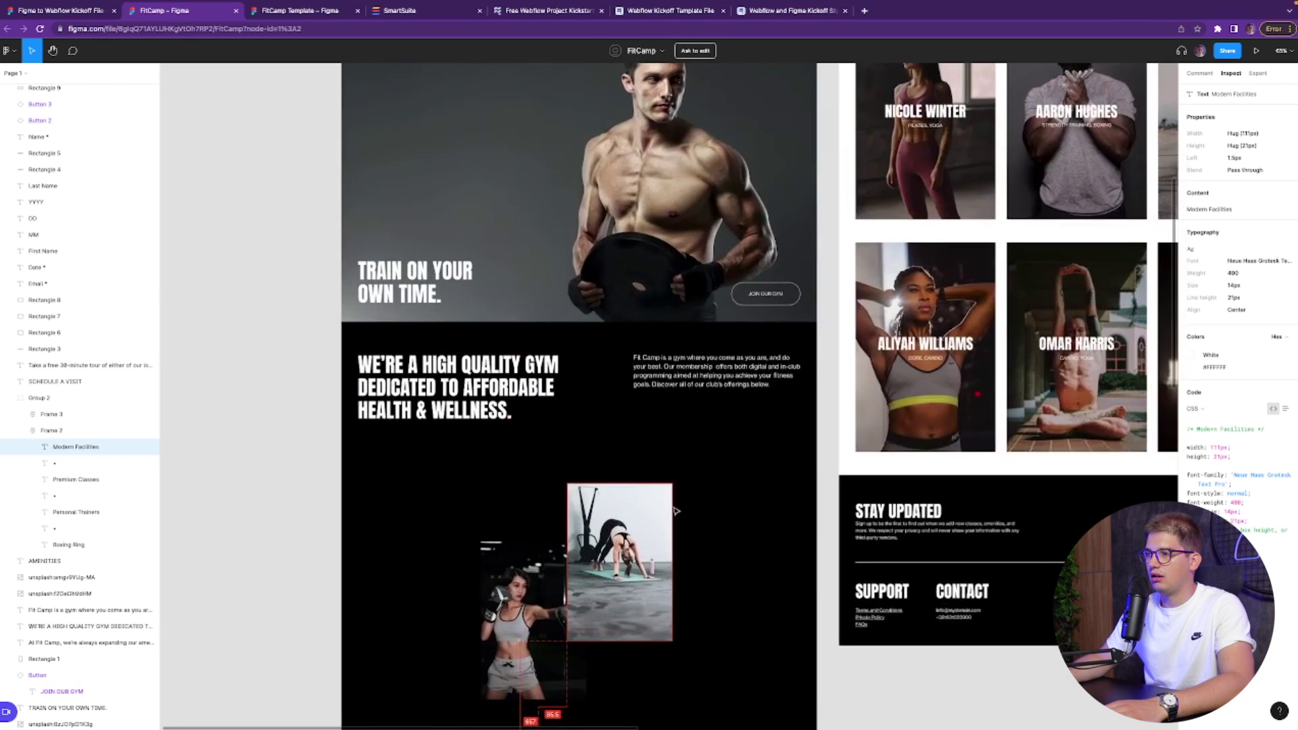
pyautogui.scroll(1, 676, 512)
pyautogui.click(407, 372)
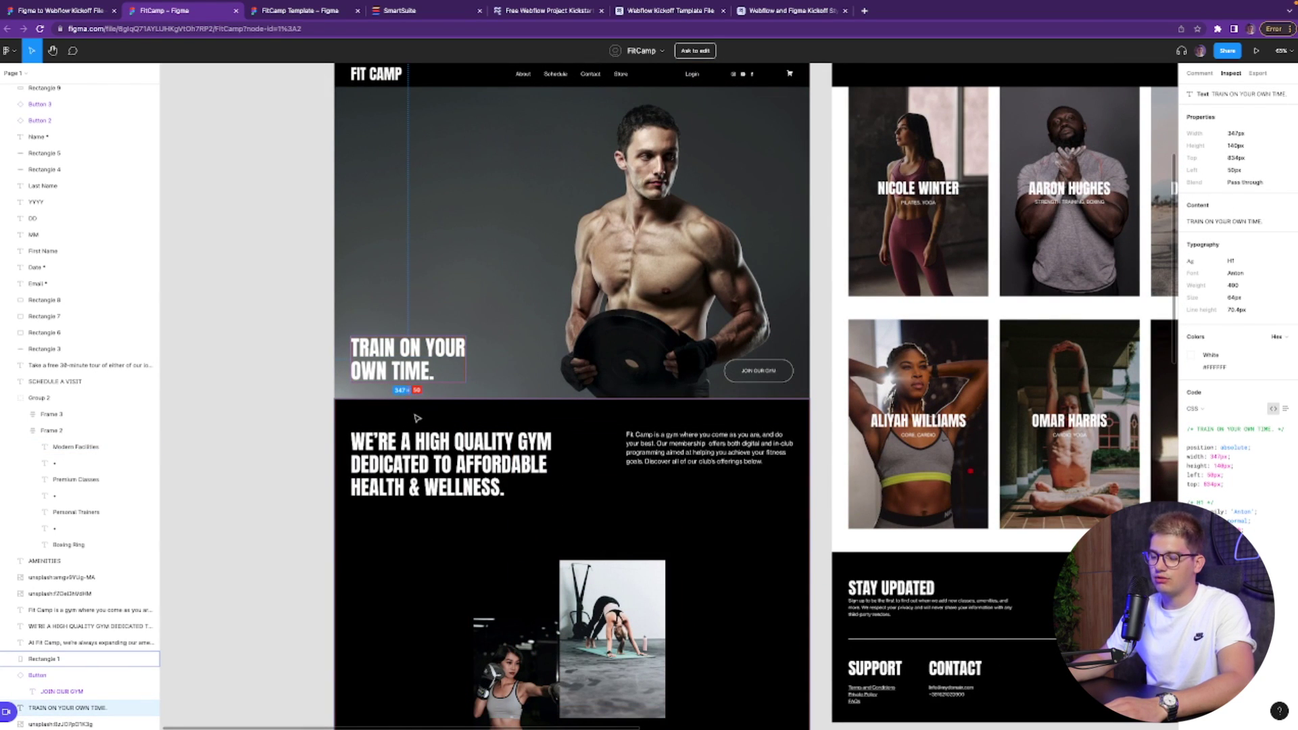
pyautogui.hotkey('ctrl', 'shift', '4')
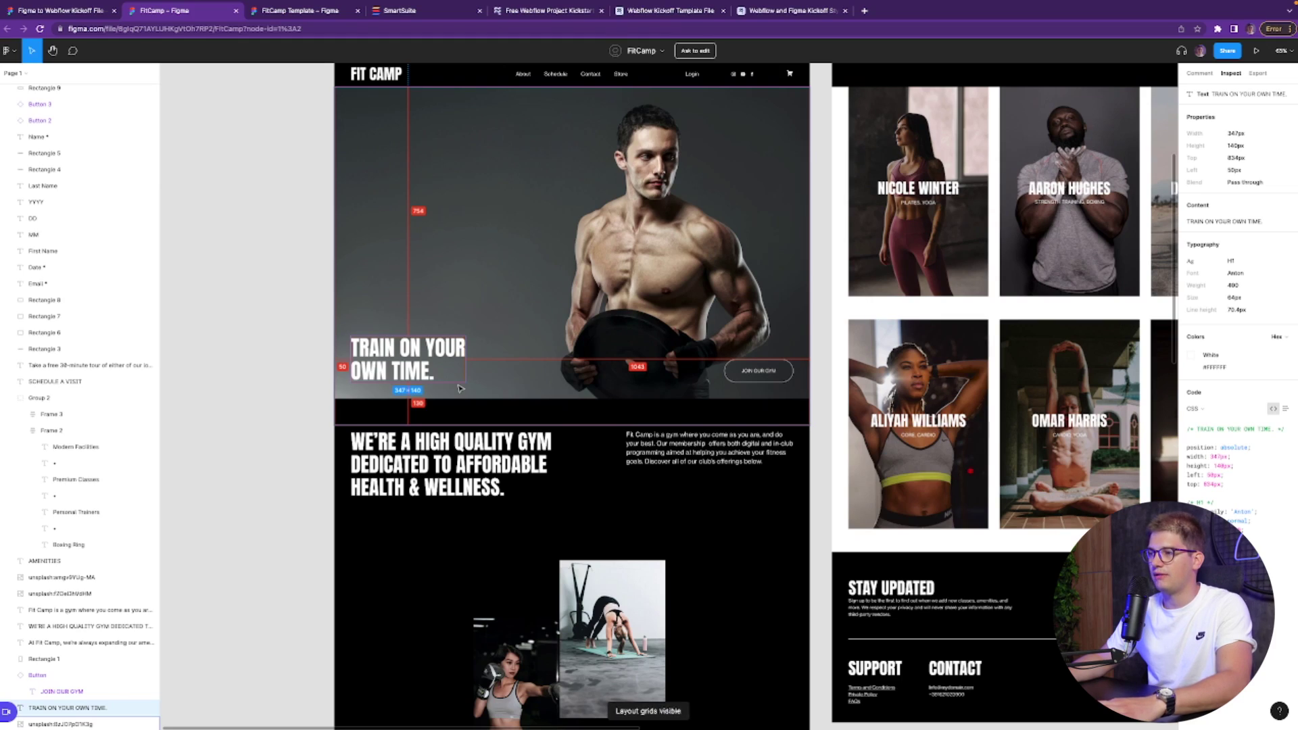
# Step: Measure the spacing from the "WE'RE A HIGH QUALITY GYM" heading to the paragraph beside it and to its section's edges
pyautogui.scroll(1, 459, 388)
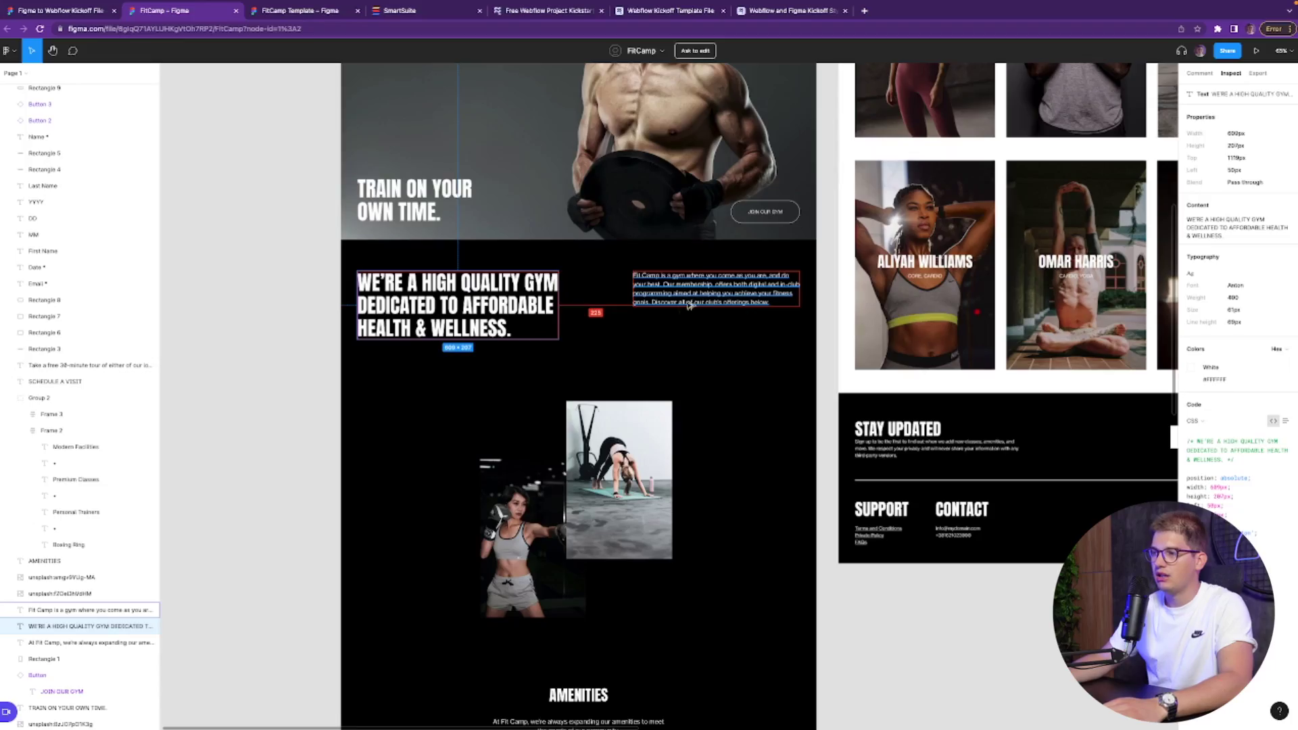
pyautogui.press('alt')
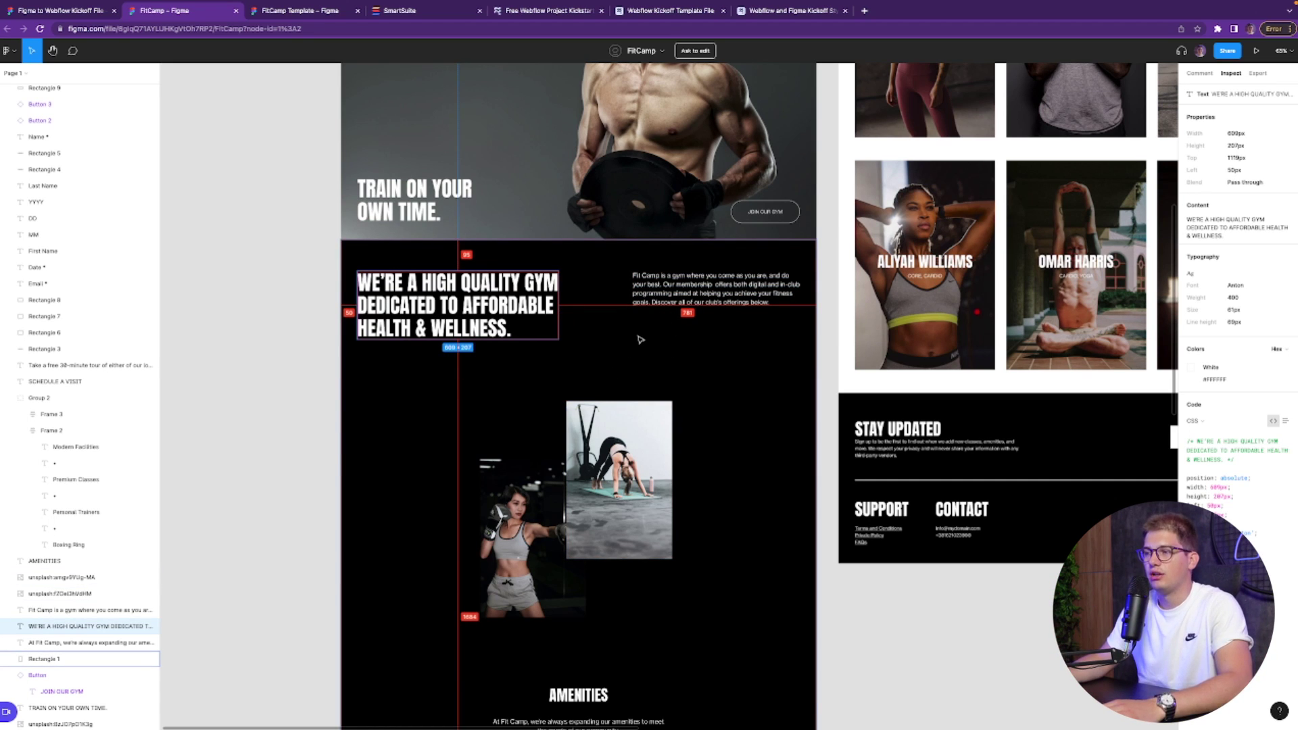
# Step: Select the yoga photo beneath the intro heading and measure its spacing to the overlapping boxing photo
pyautogui.scroll(-4, 640, 339)
pyautogui.click(618, 352)
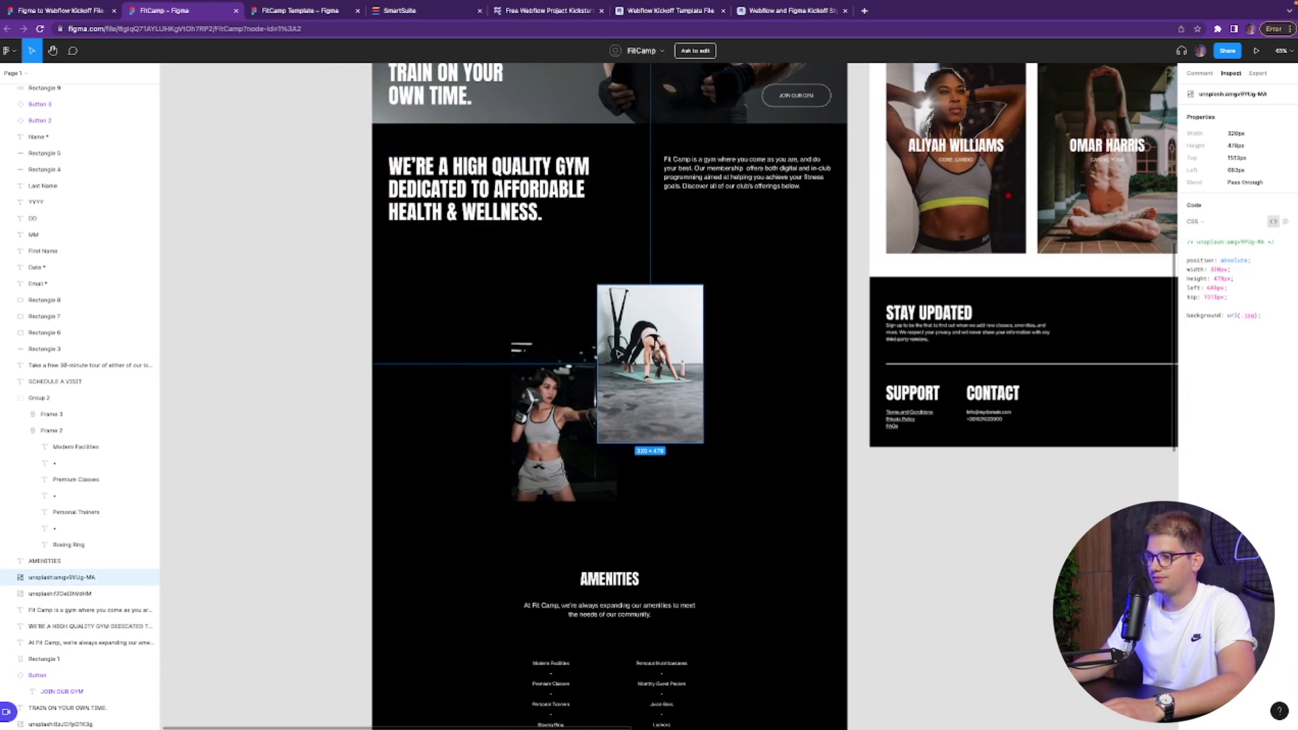
pyautogui.scroll(-3, 543, 431)
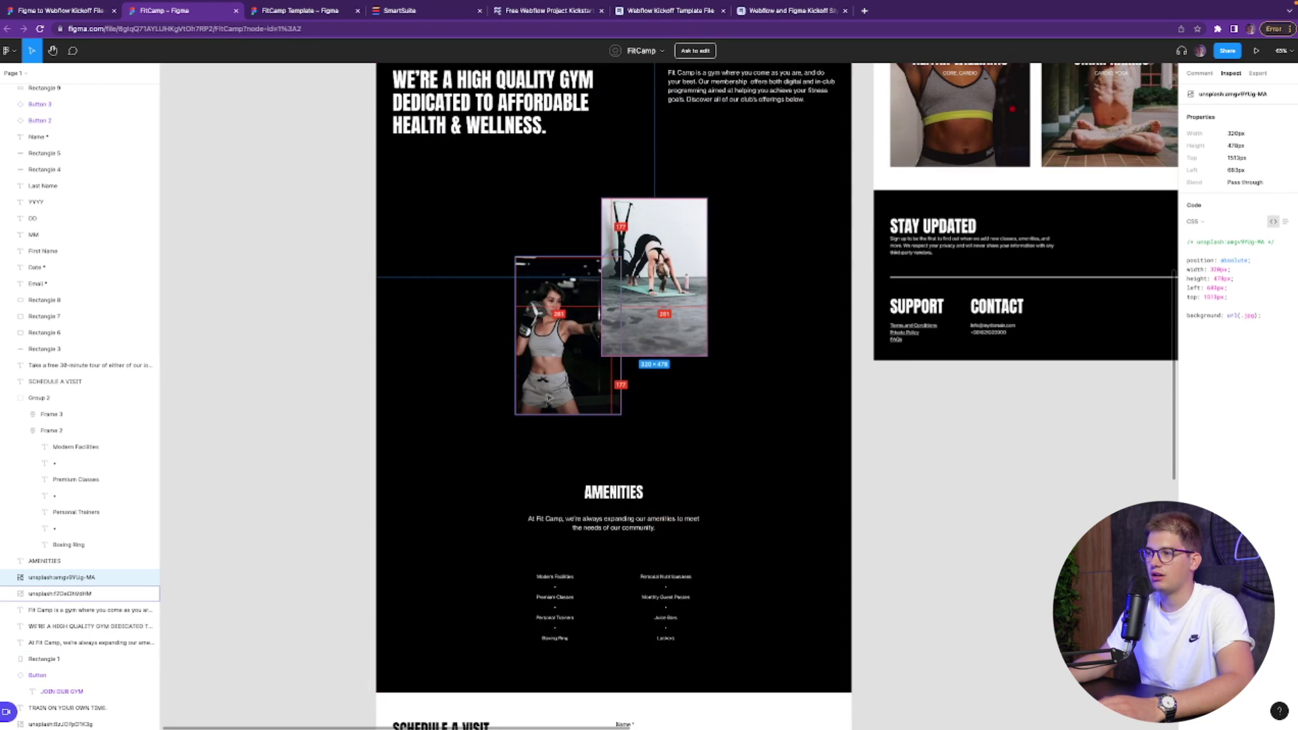
pyautogui.click(333, 142)
# Step: Inspect the black gym section's background and measure the spacing of the Lockers item and main heading to the section's edges
pyautogui.scroll(1, 333, 141)
pyautogui.scroll(-5, 333, 142)
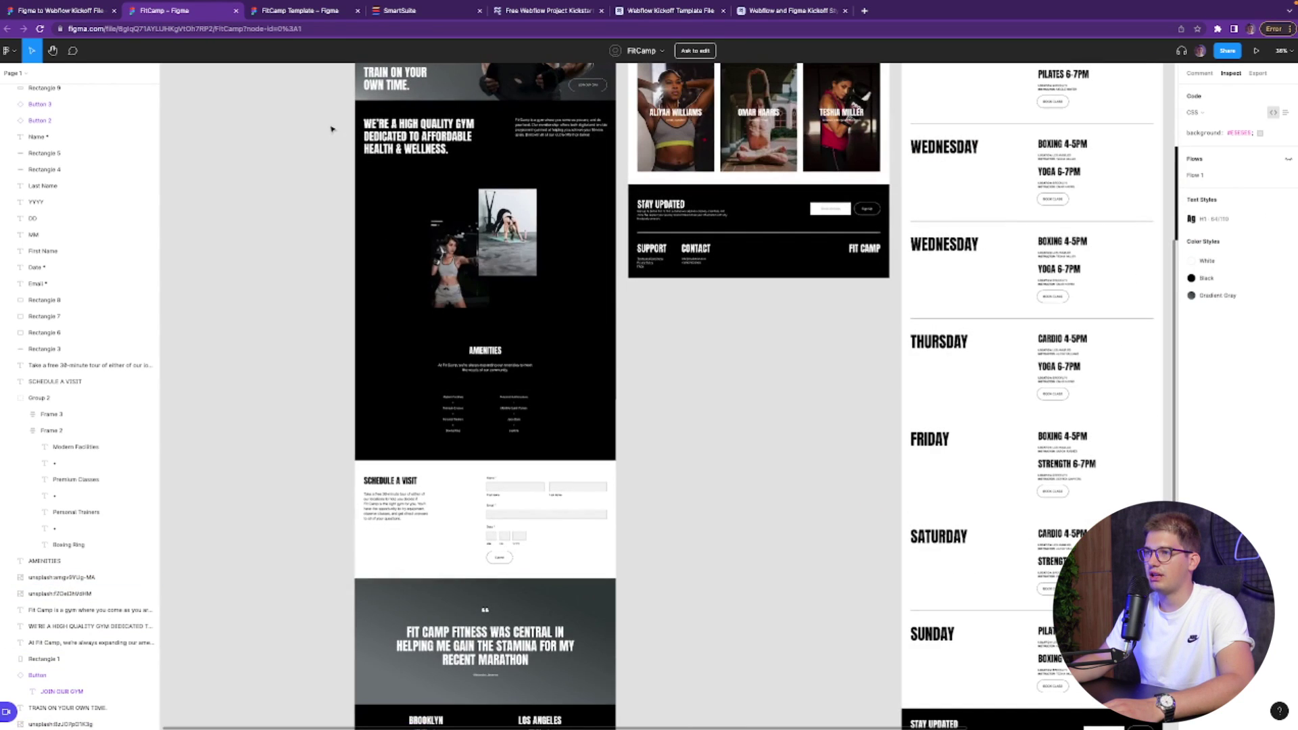
pyautogui.moveTo(330, 125); pyautogui.dragTo(654, 433)
pyautogui.click(500, 421)
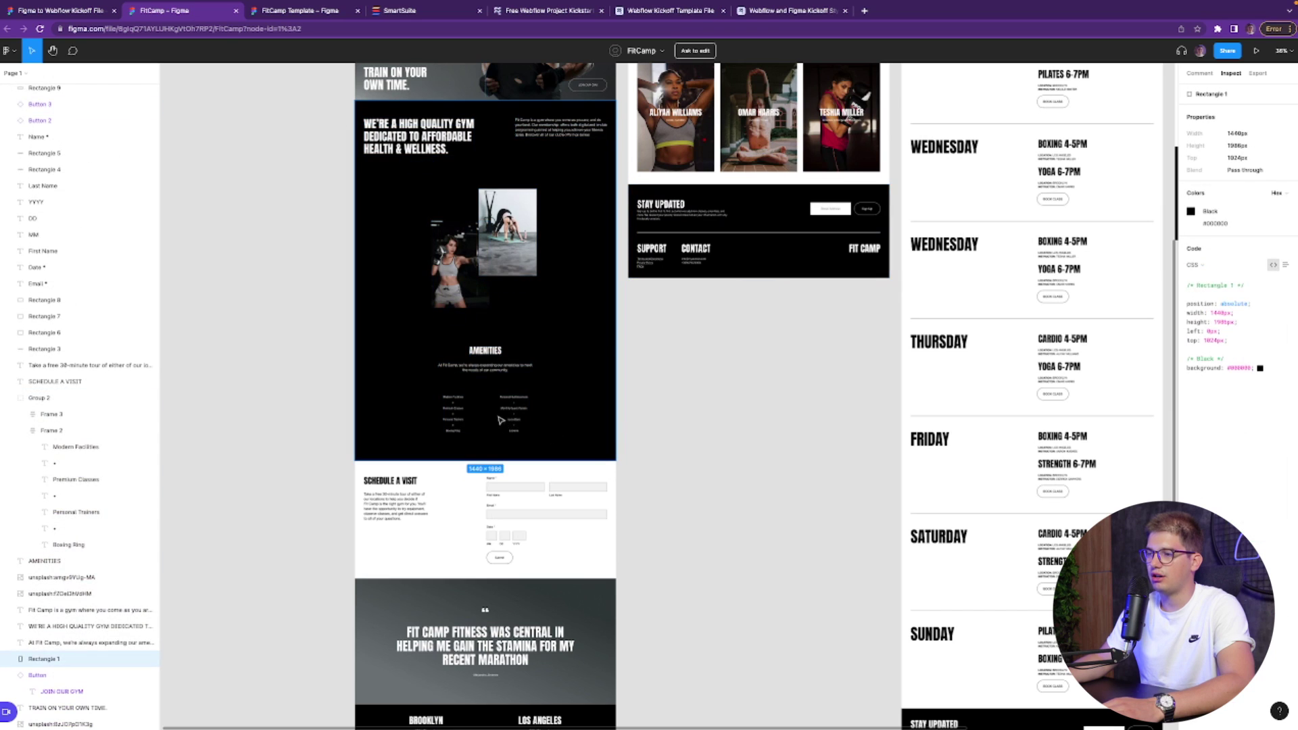
pyautogui.keyDown('ctrl'); pyautogui.click(514, 430); pyautogui.keyUp('ctrl')
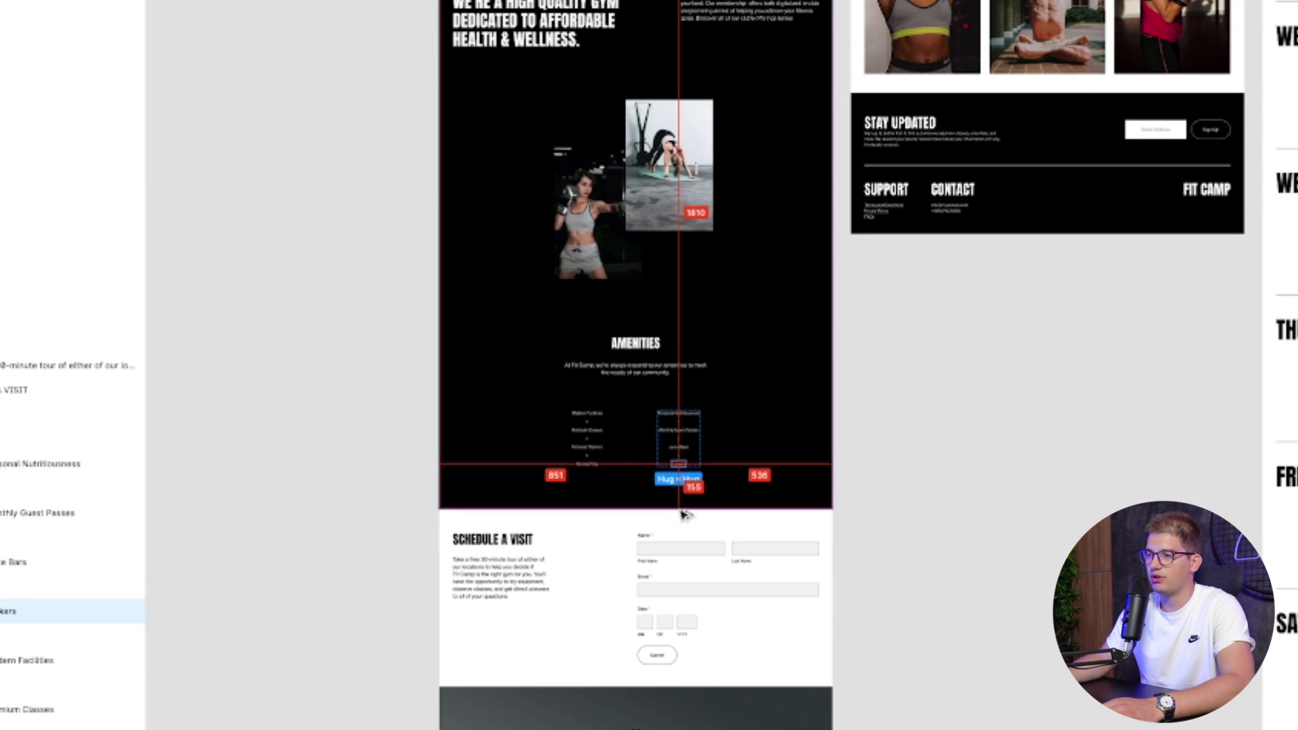
pyautogui.keyDown('ctrl'); pyautogui.click(574, 42); pyautogui.keyUp('ctrl')
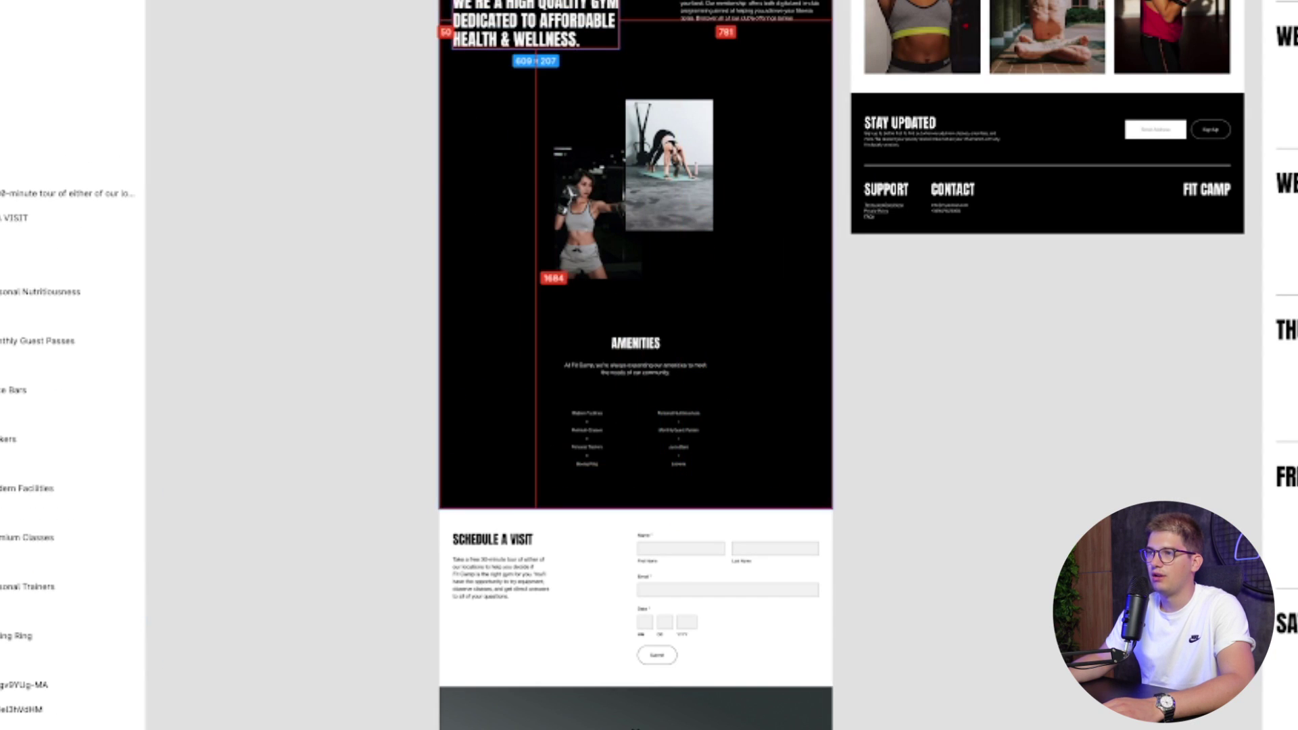
# Step: Measure the gap between the SCHEDULE A VISIT heading and its paragraph, and the Submit button's distances to the page edges
pyautogui.scroll(-2, 294, 215)
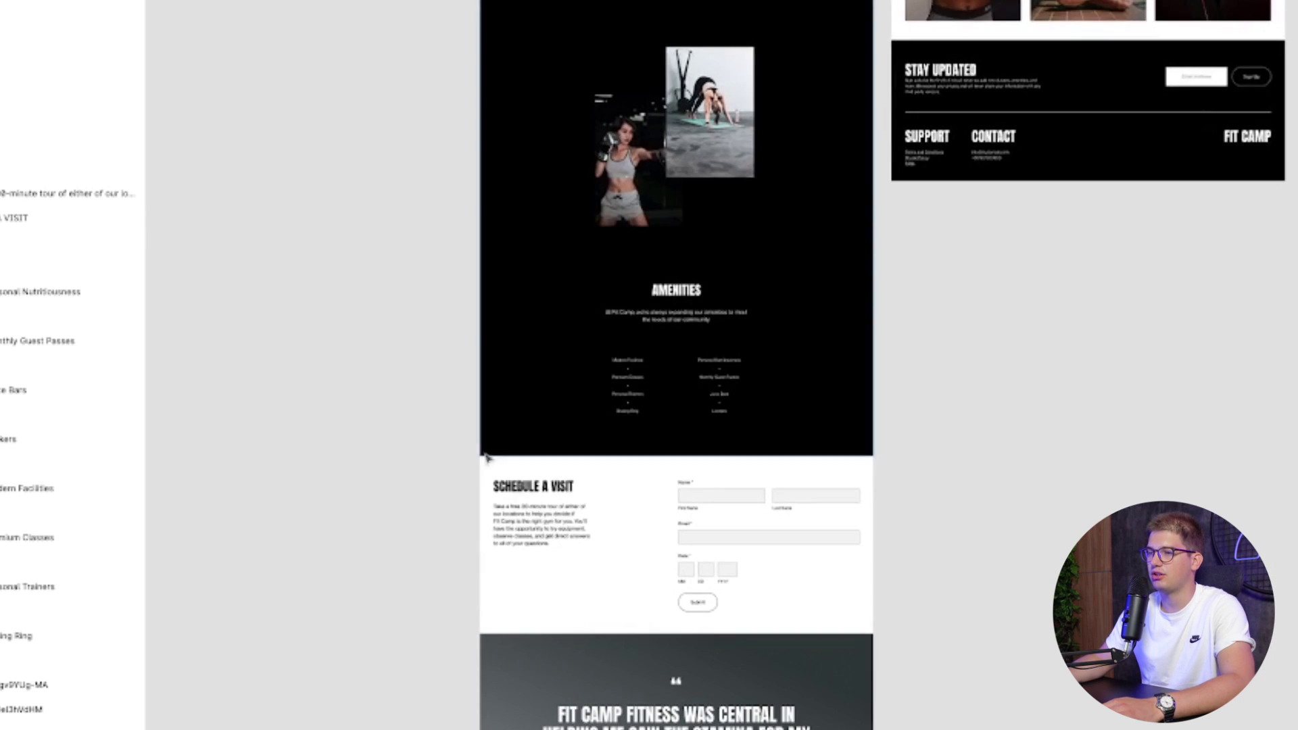
pyautogui.keyDown('ctrl'); pyautogui.click(547, 490); pyautogui.keyUp('ctrl')
pyautogui.press('Escape')
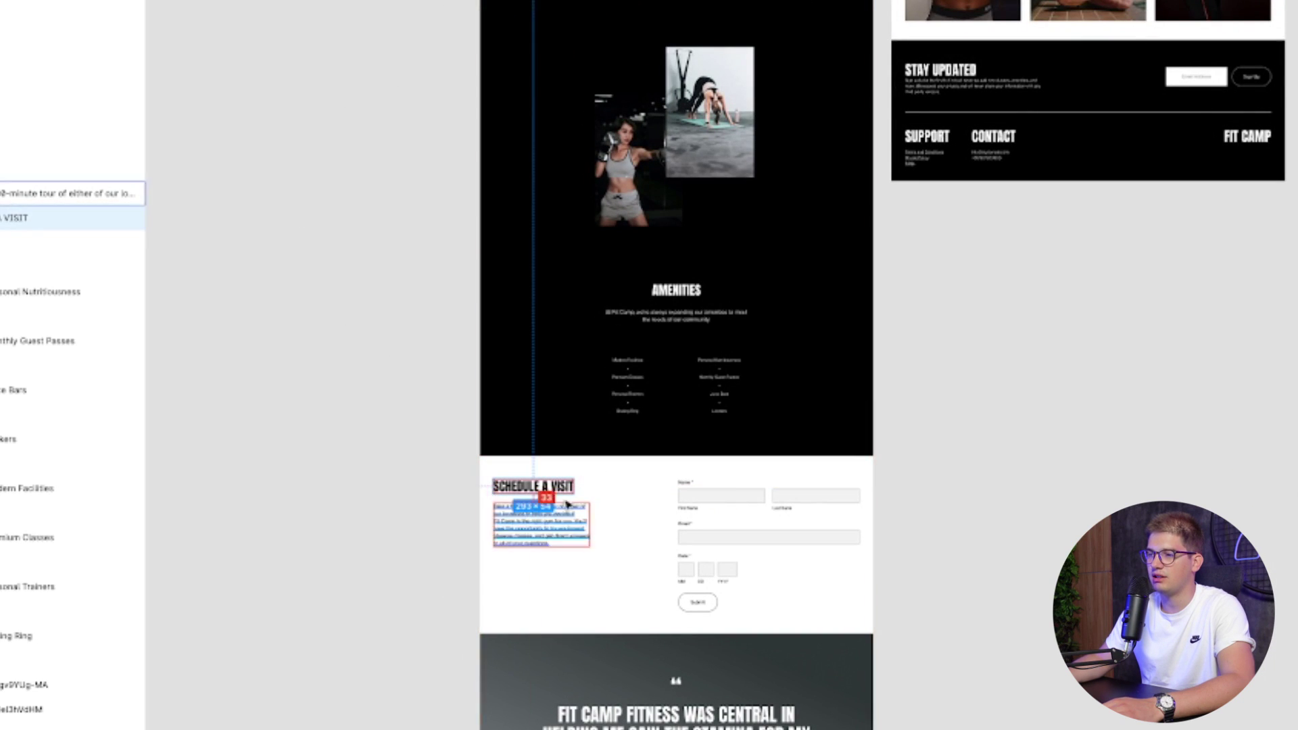
pyautogui.press('Escape')
pyautogui.keyDown('ctrl'); pyautogui.click(703, 611); pyautogui.keyUp('ctrl')
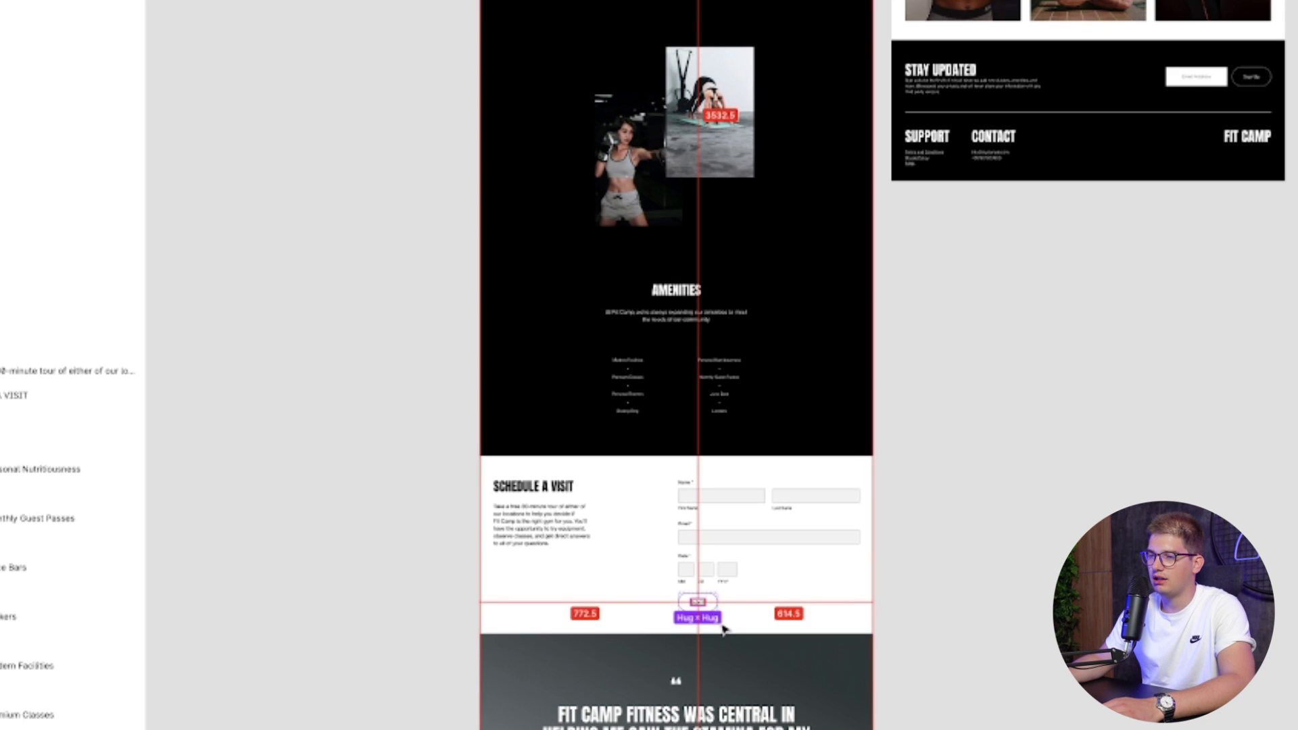
pyautogui.press('alt')
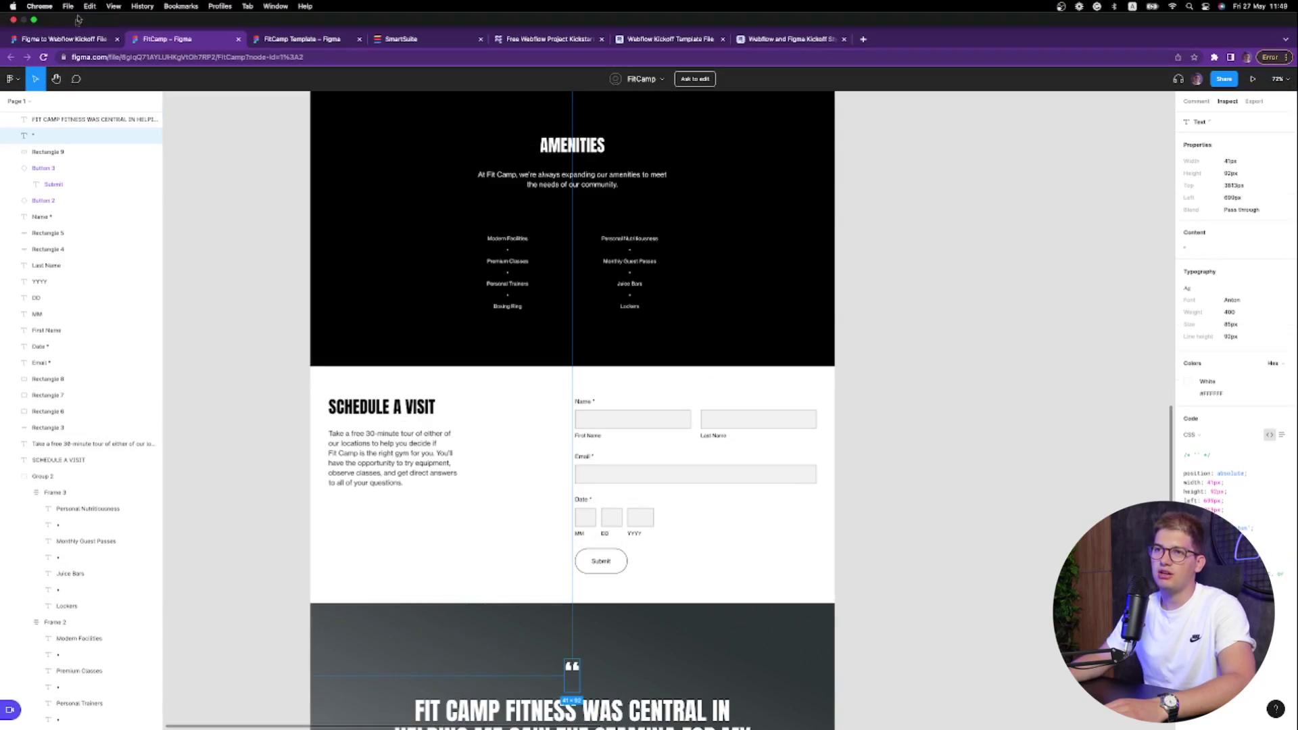
# Step: Switch to the Figma to Webflow Kickoff File and look over its style guide sections
pyautogui.click(64, 44)
pyautogui.scroll(-5, 512, 255)
pyautogui.scroll(-5, 513, 255)
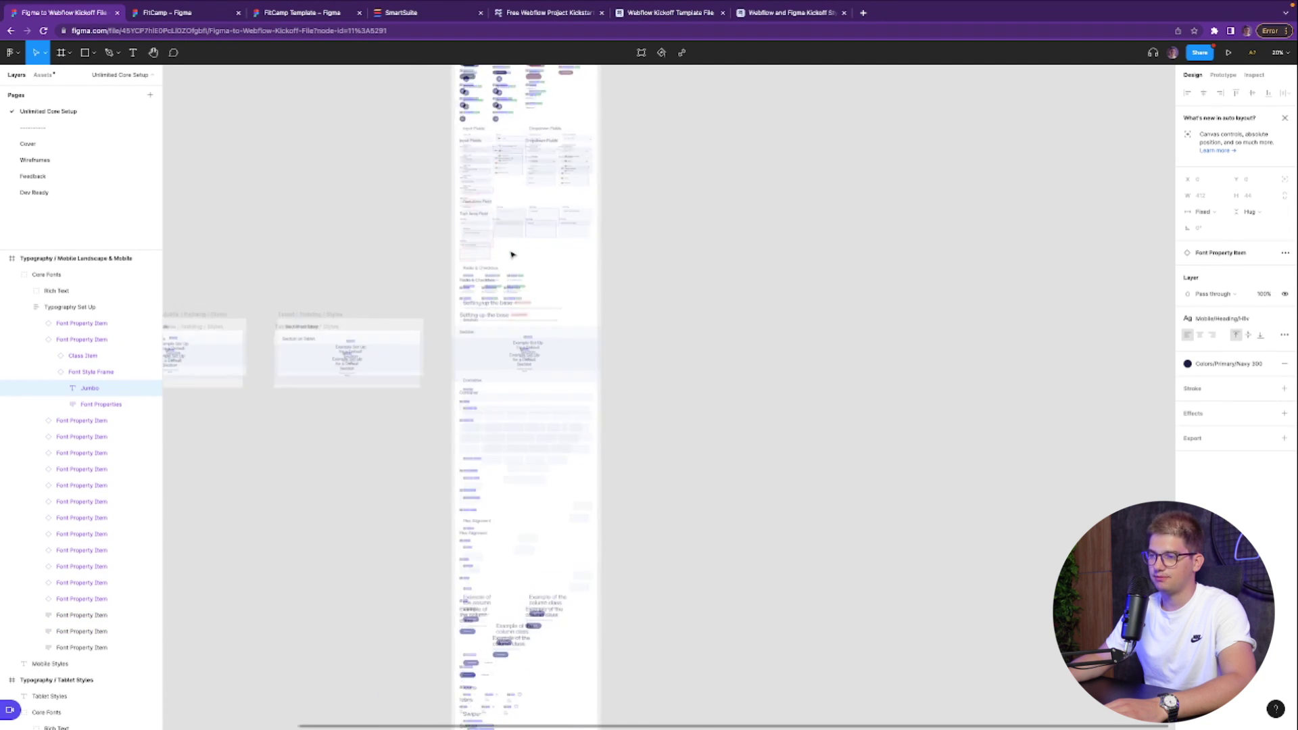
pyautogui.scroll(5, 512, 255)
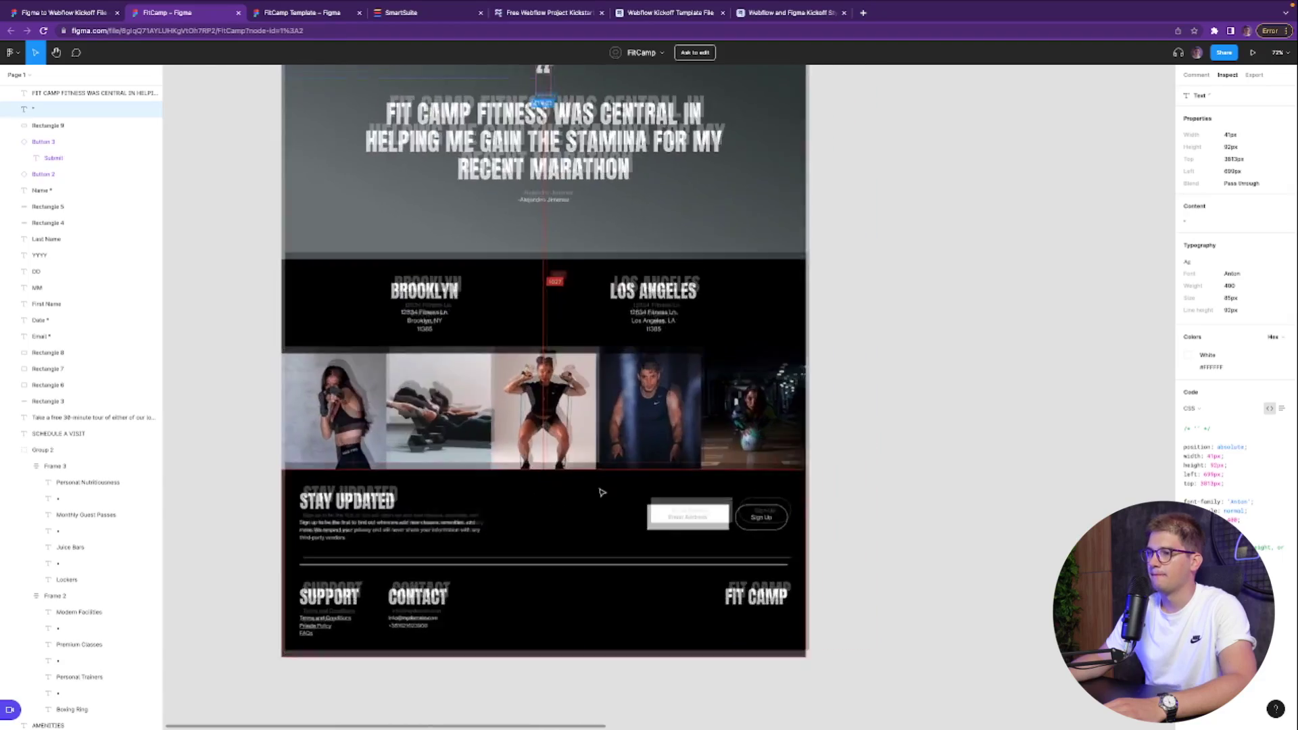
# Step: Inspect the typography of the Home Page testimonial's author line, quote mark and quote text, and the properties of the footer elements
pyautogui.scroll(5, 433, 350)
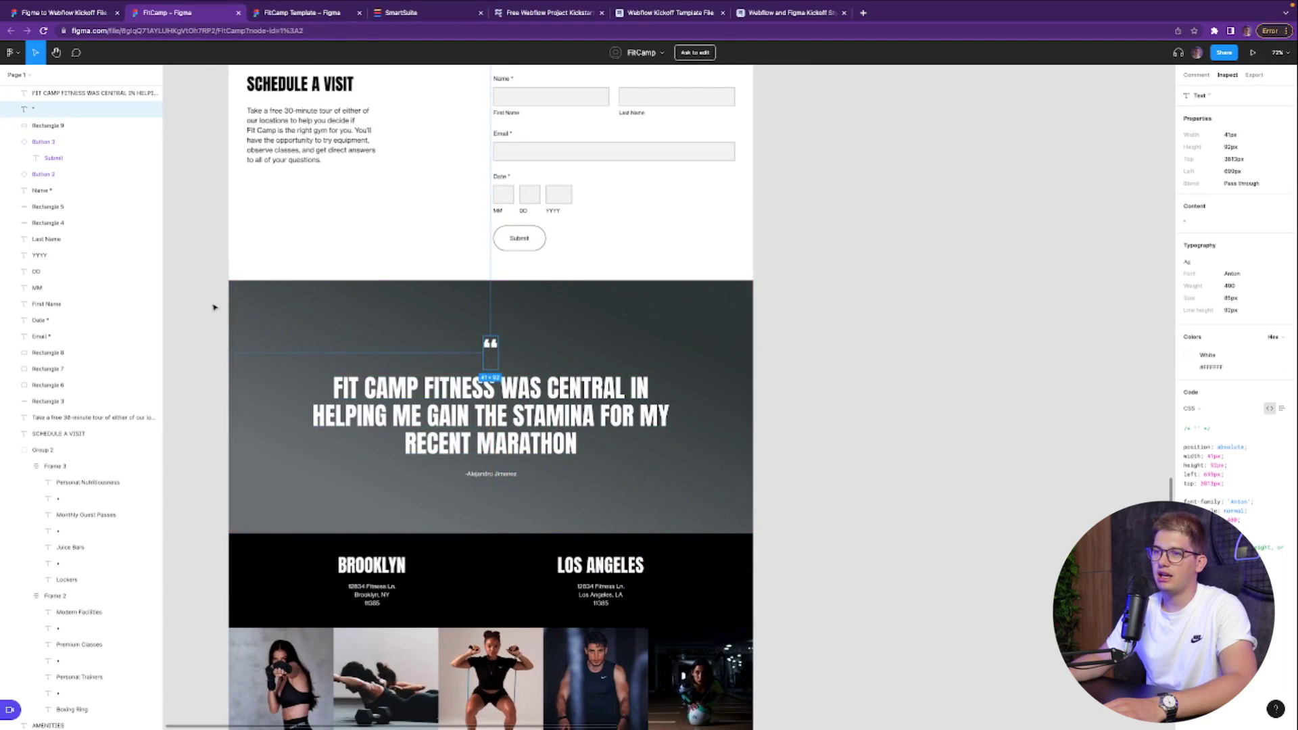
pyautogui.click(475, 476)
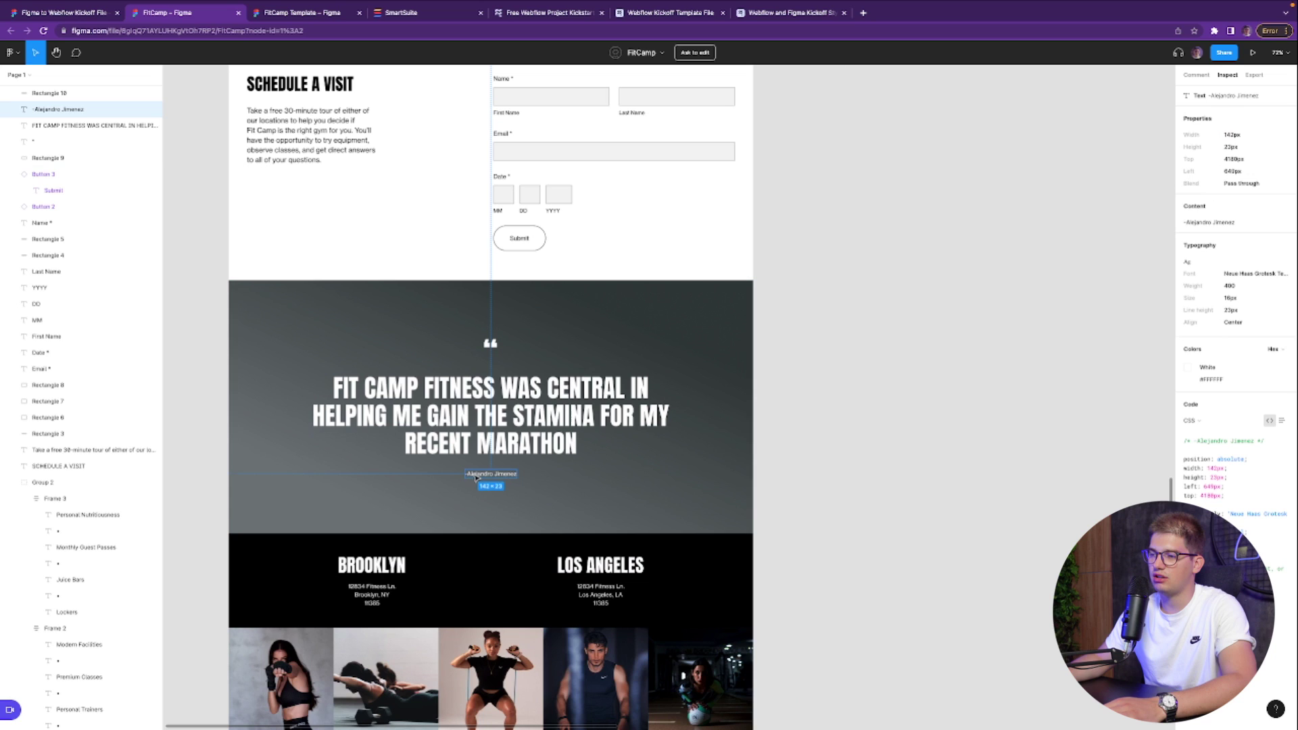
pyautogui.click(489, 343)
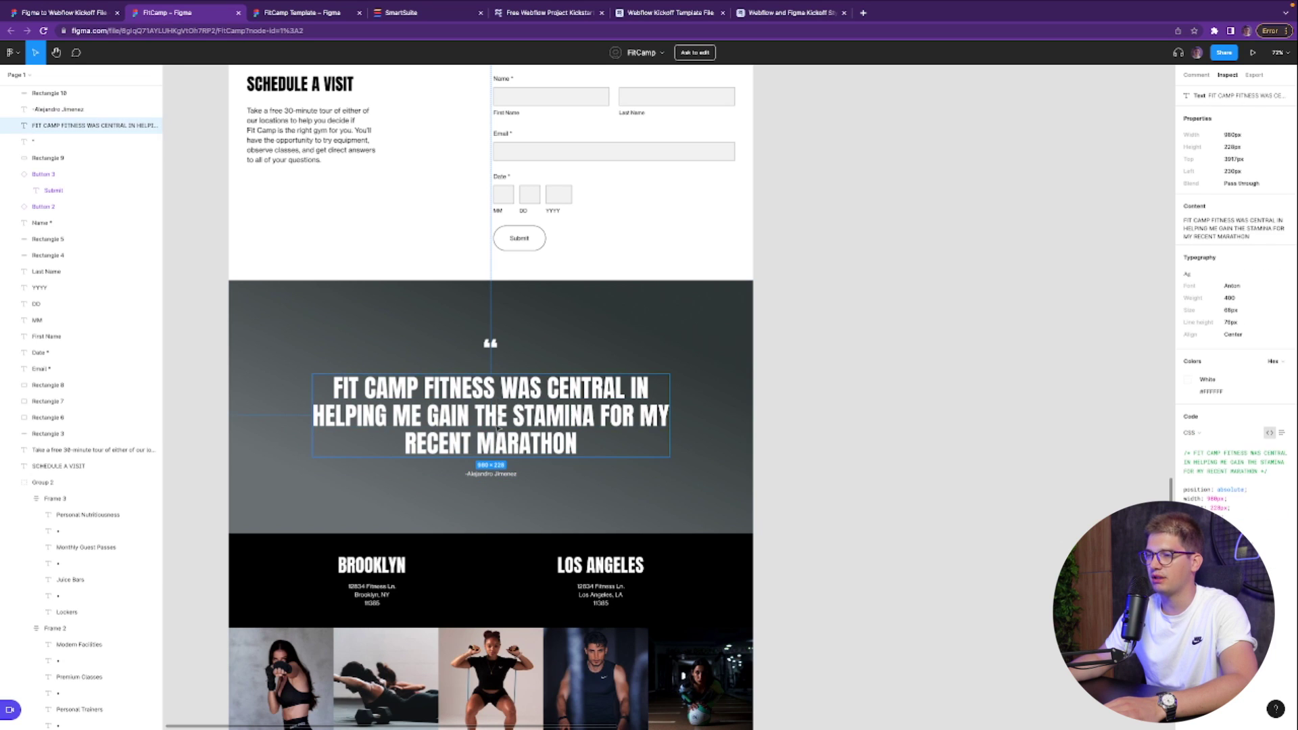
pyautogui.scroll(-5, 790, 396)
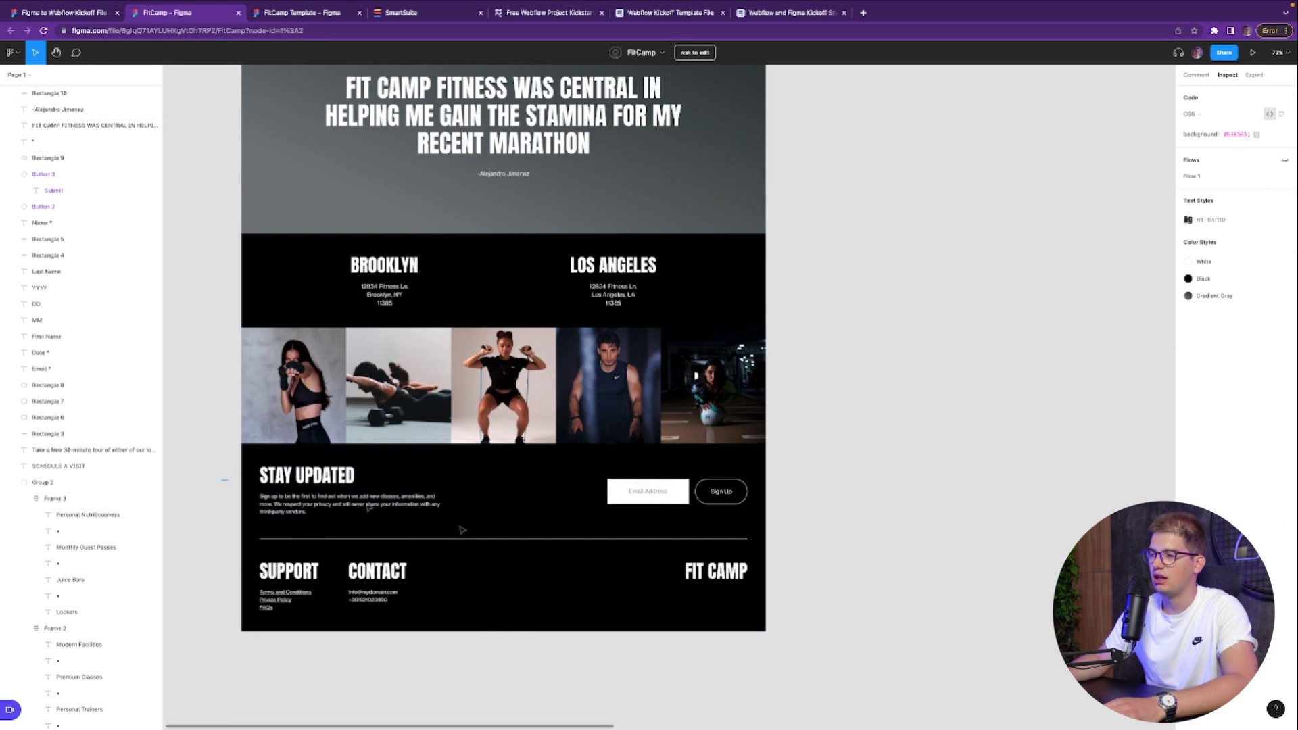
pyautogui.moveTo(462, 530); pyautogui.dragTo(228, 457)
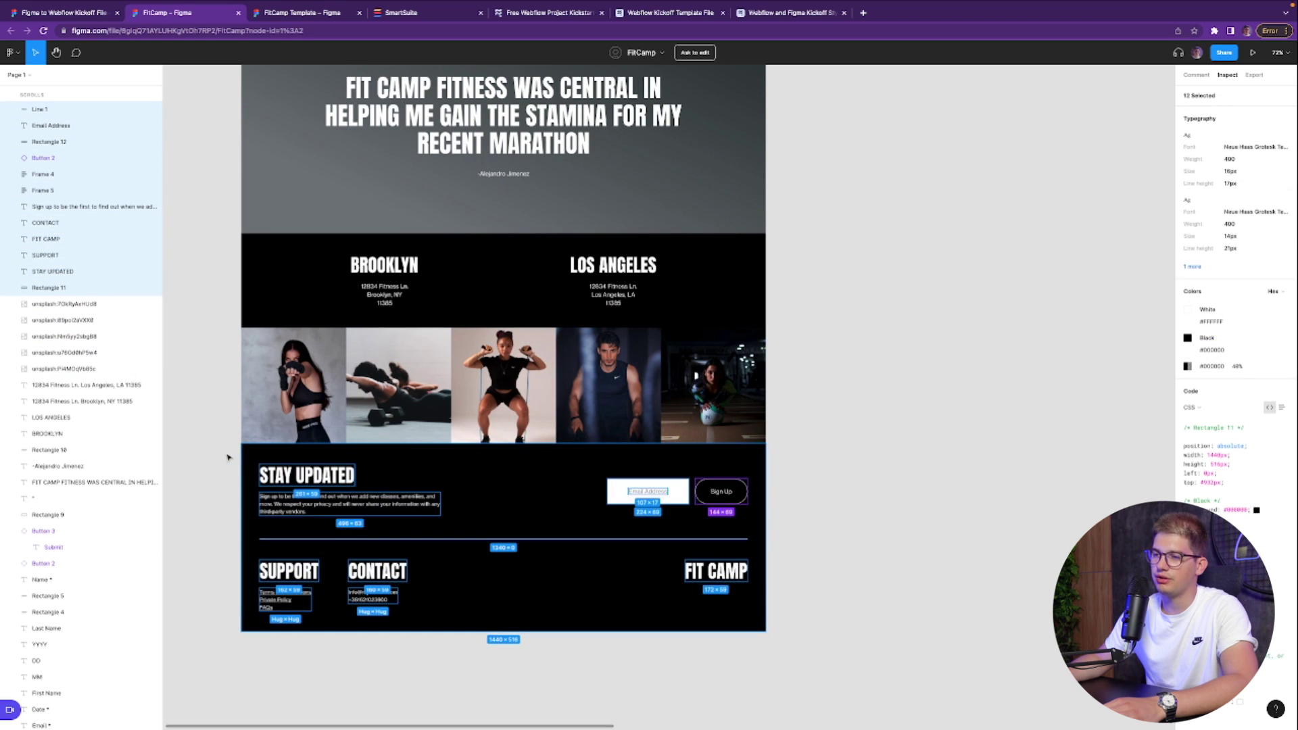
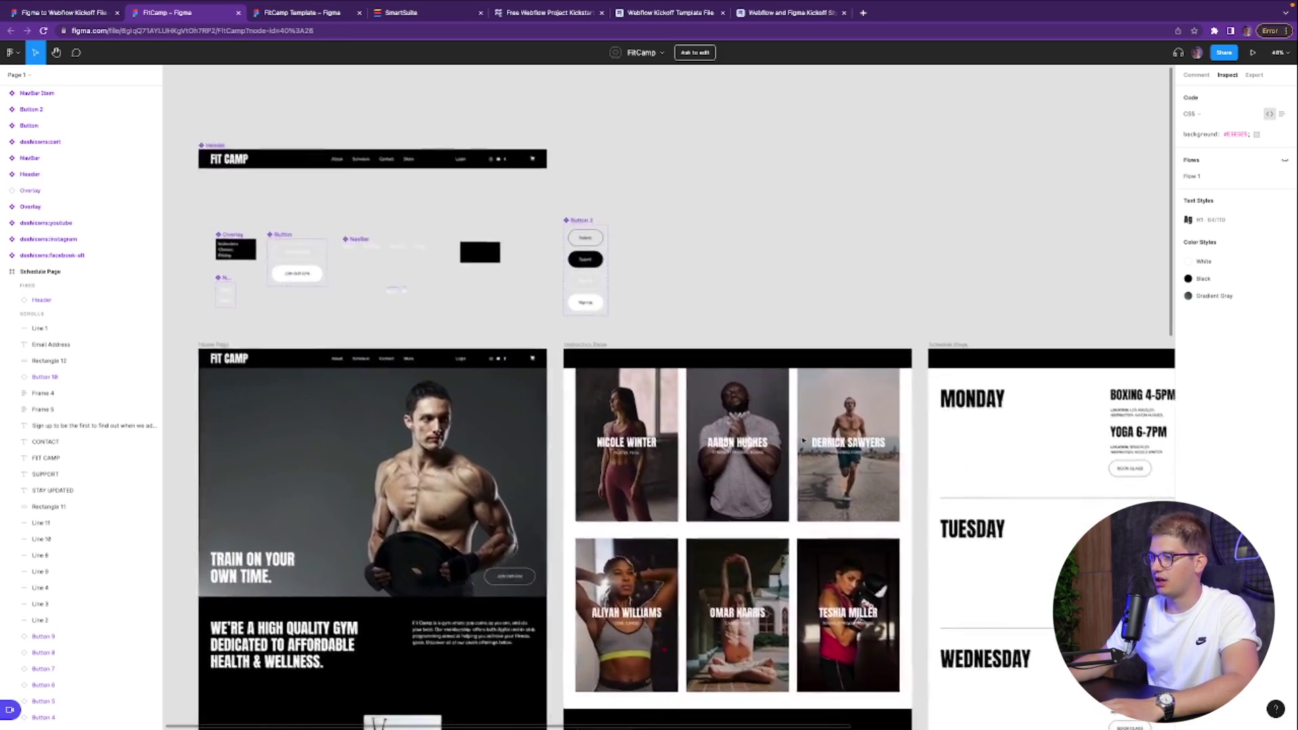
# Step: Inspect the top-row instructor cards on the Instructors Page, checking photo spacing and the typography of the instructor names
pyautogui.hscroll(2, 803, 440)
pyautogui.scroll(-1, 803, 440)
pyautogui.scroll(5, 676, 419)
pyautogui.moveTo(220, 326); pyautogui.dragTo(379, 460)
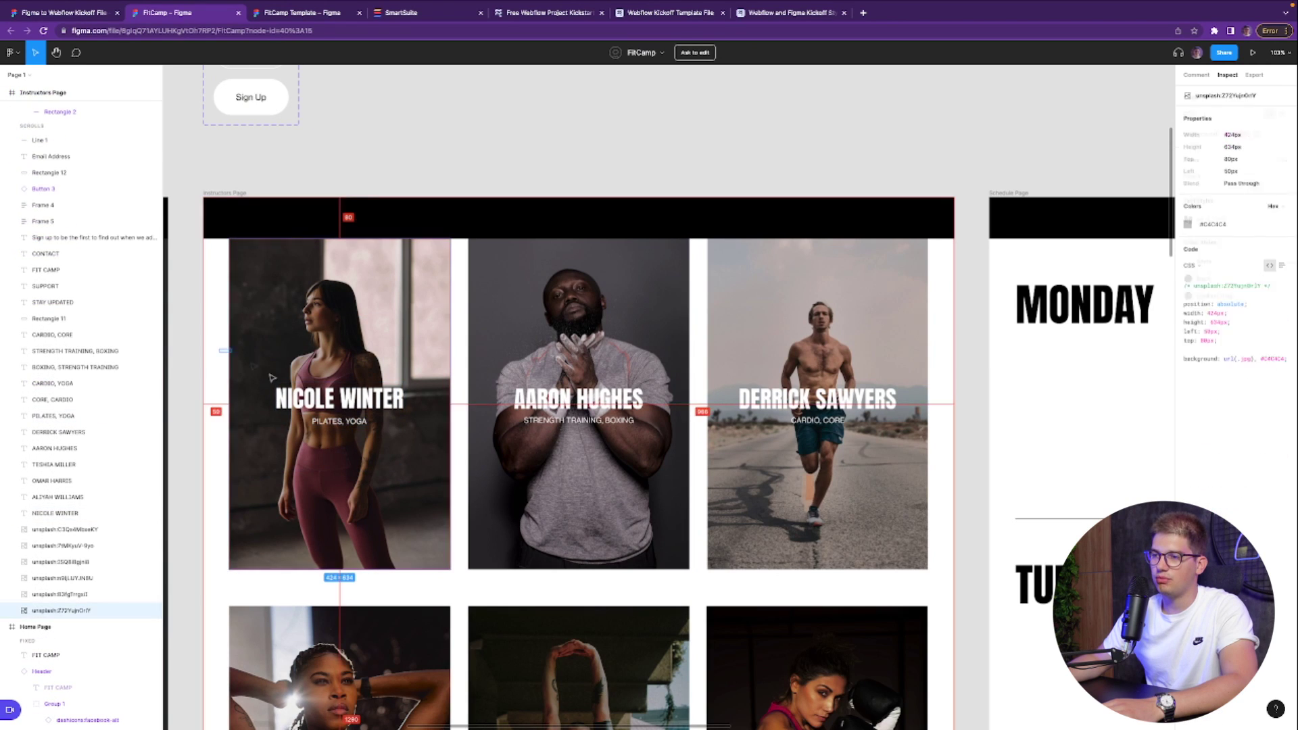
pyautogui.hscroll(1, 433, 338)
pyautogui.scroll(-1, 432, 338)
pyautogui.moveTo(440, 331); pyautogui.dragTo(570, 424)
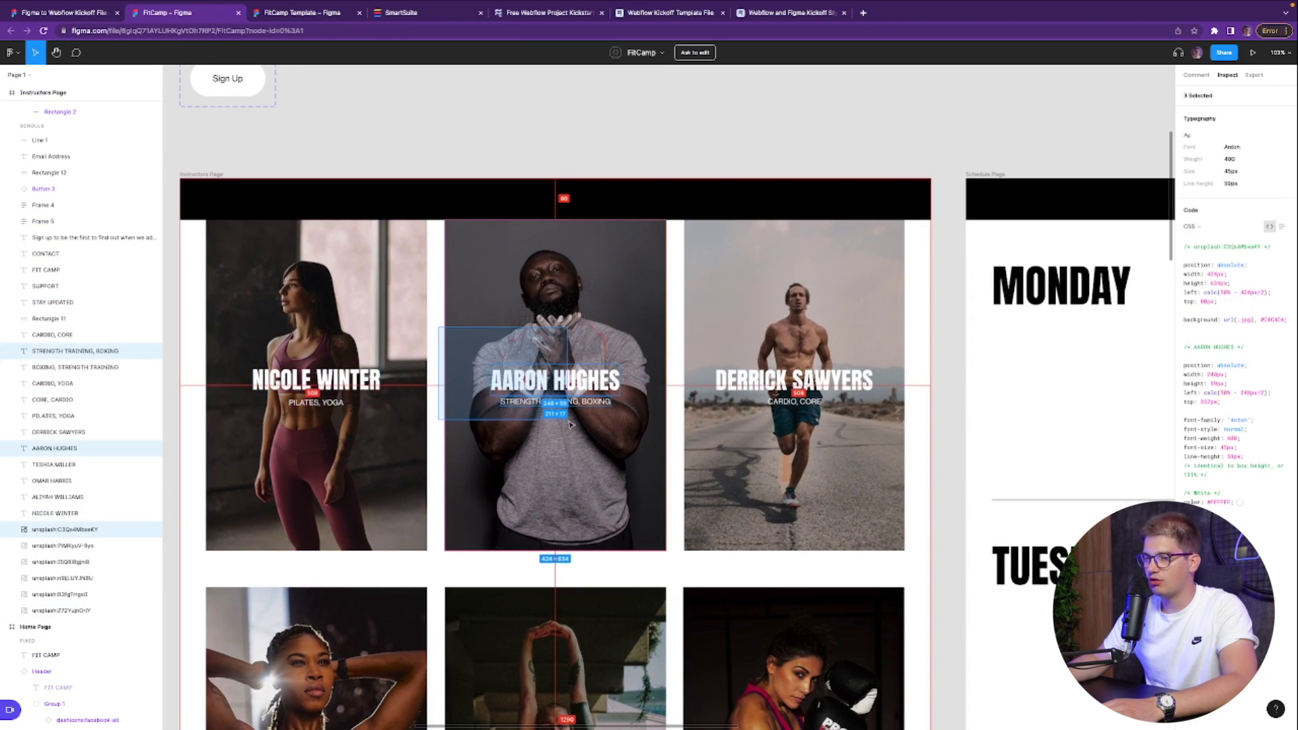
pyautogui.click(722, 392)
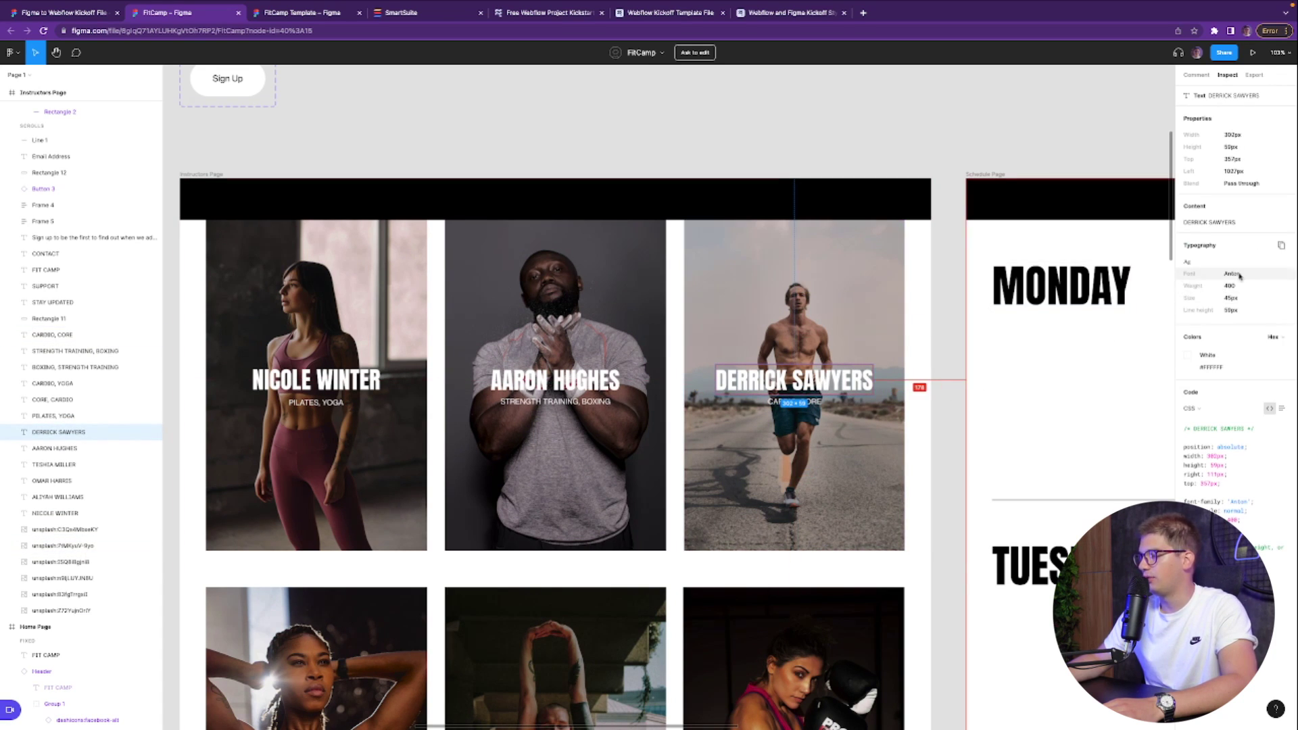
# Step: Review the layout of the Instructors and Schedule pages, and the Home Page from its header down to the footer
pyautogui.scroll(-5, 809, 412)
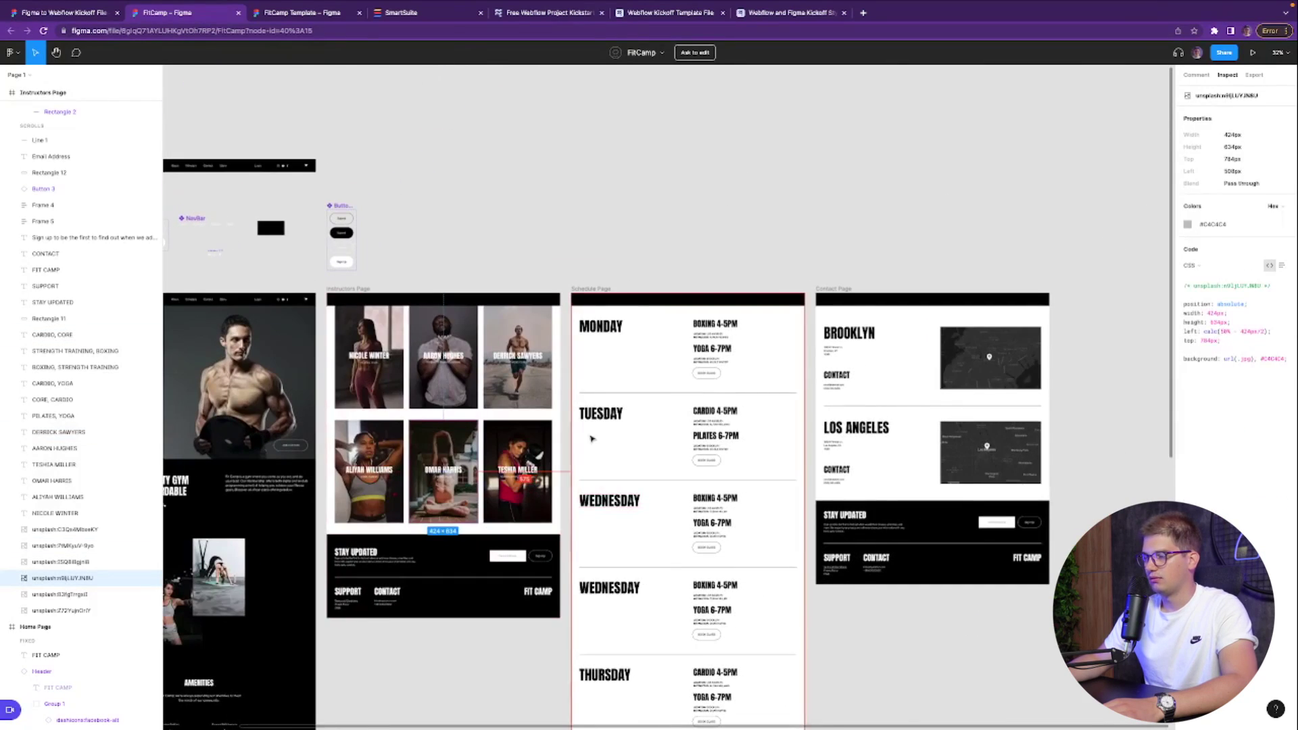
pyautogui.moveTo(517, 294); pyautogui.dragTo(782, 613)
pyautogui.click(782, 613)
pyautogui.hscroll(-3, 782, 612)
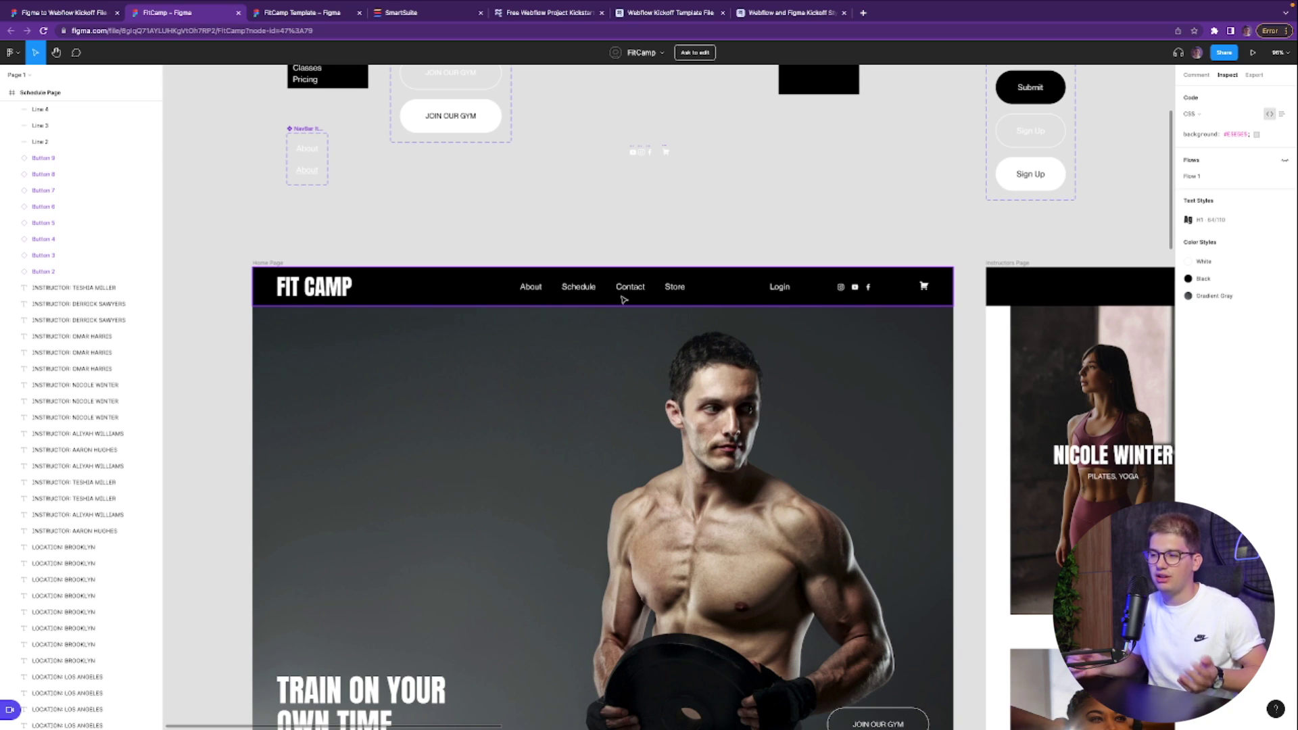
pyautogui.scroll(-5, 622, 299)
pyautogui.scroll(-15, 623, 299)
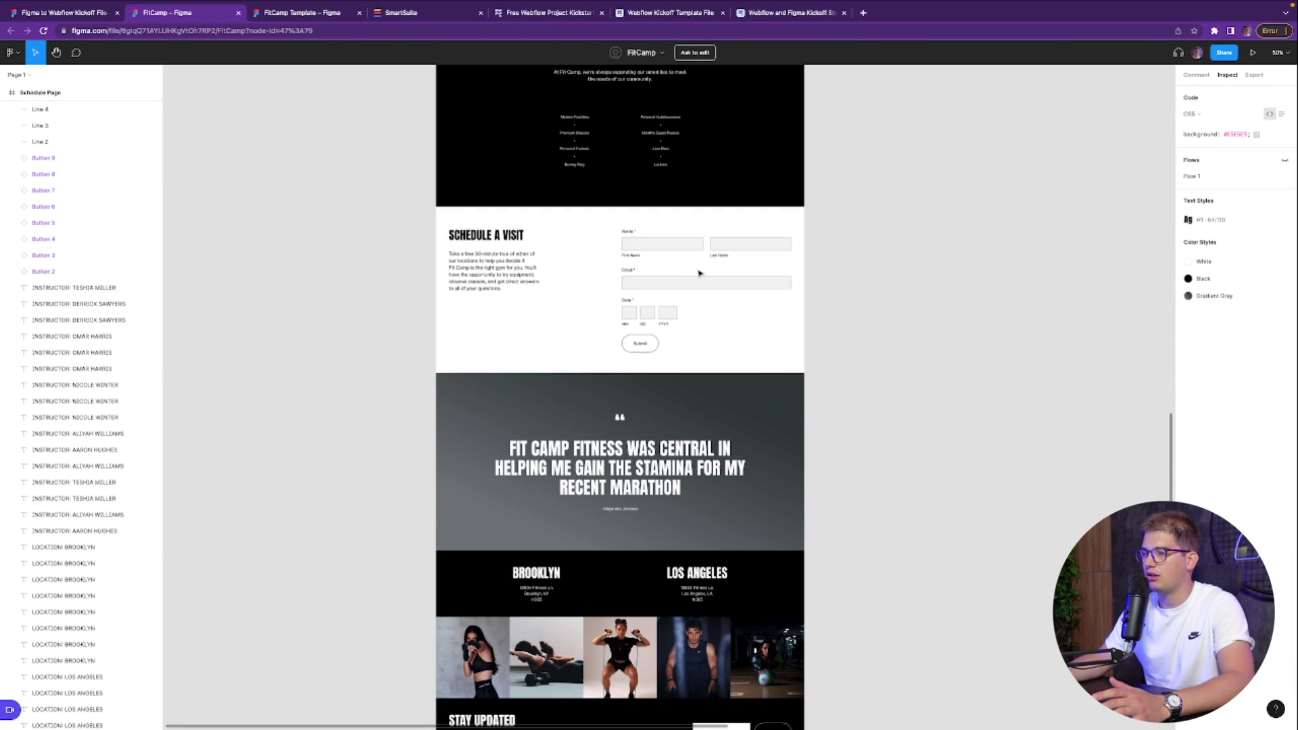
pyautogui.scroll(-5, 701, 223)
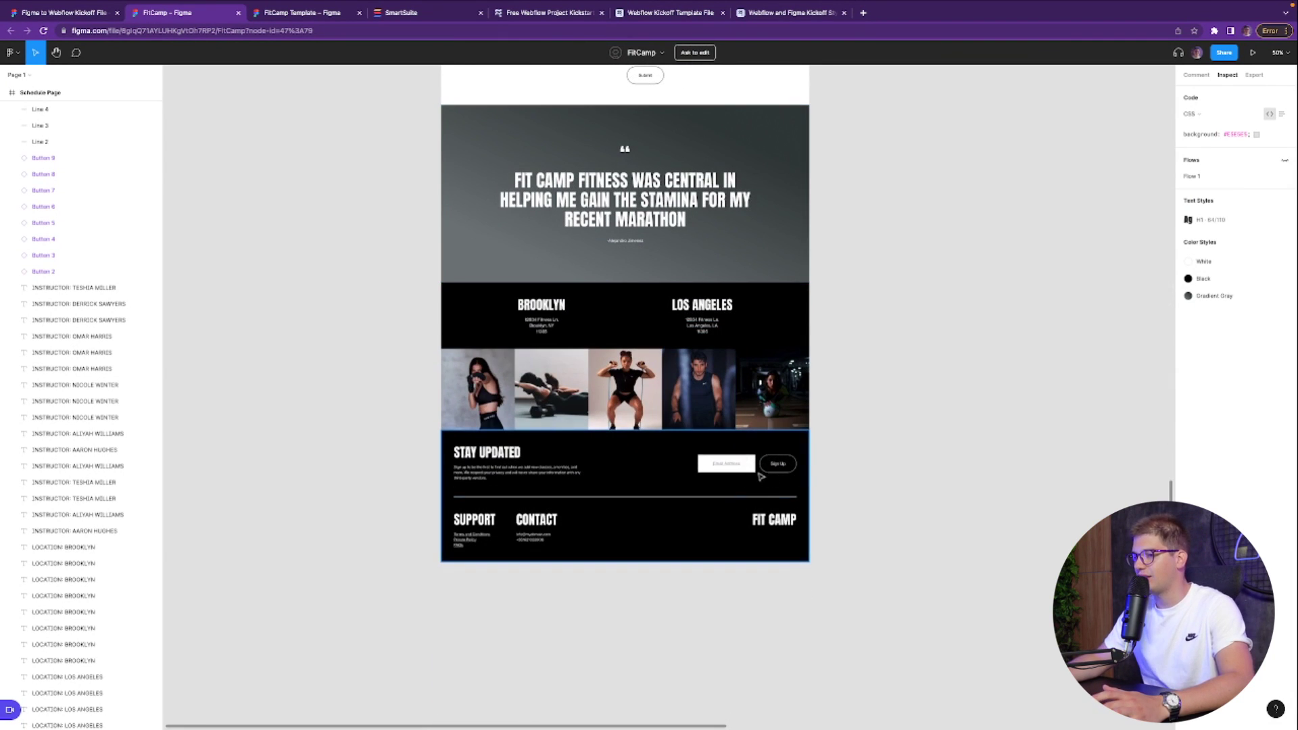
pyautogui.scroll(3, 522, 528)
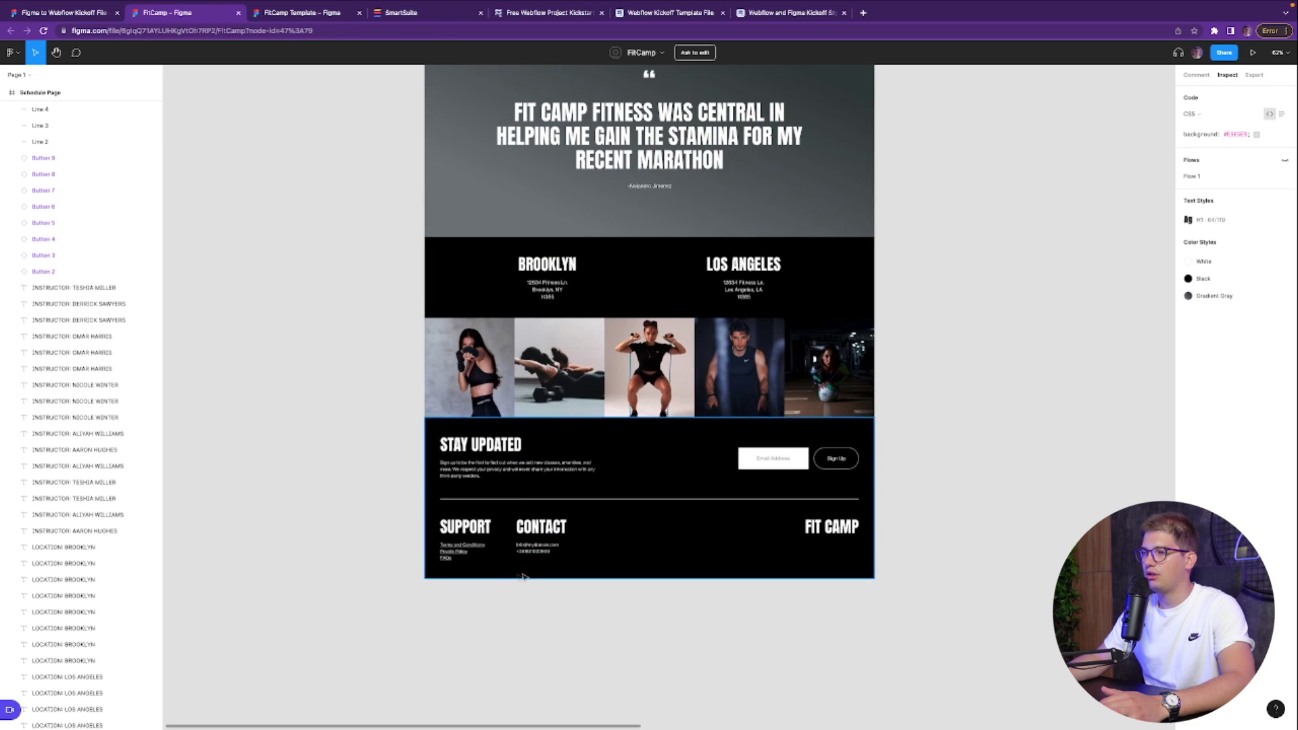
pyautogui.scroll(-8, 548, 536)
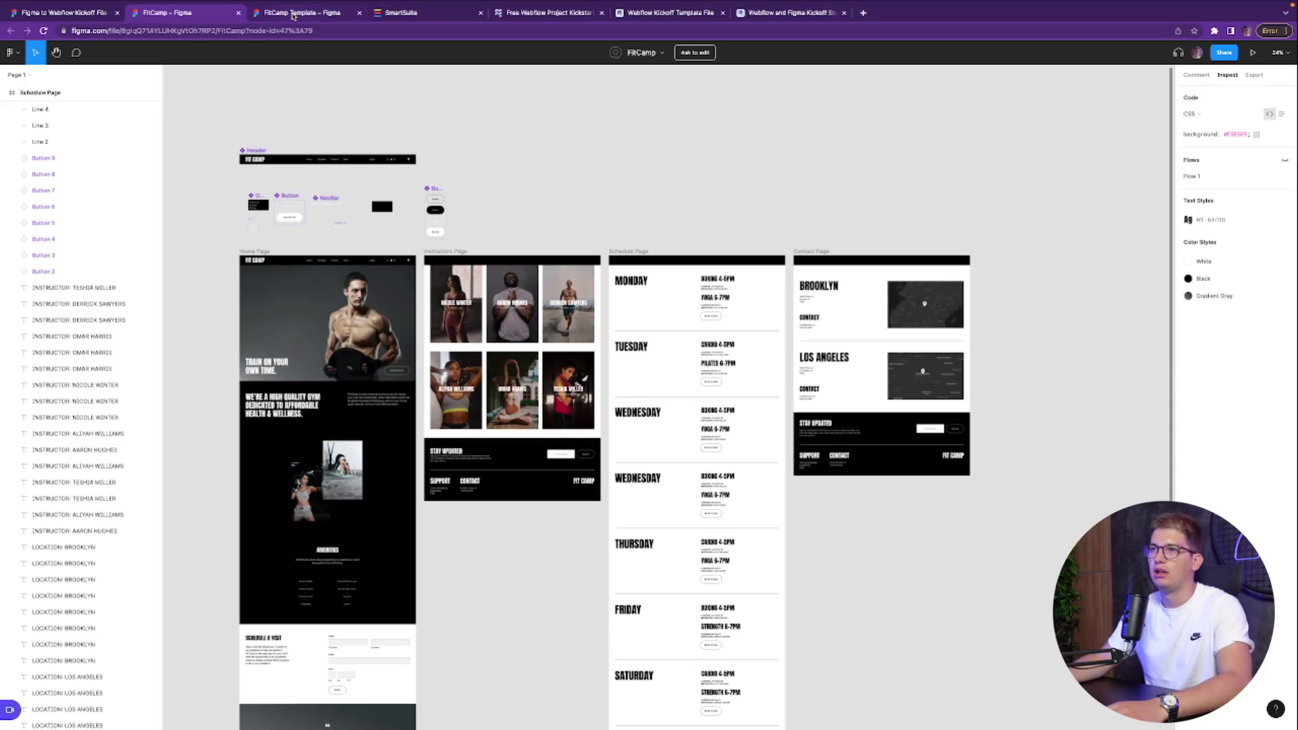
# Step: Select all page frames and components in the FitCamp file, and look over the padding and margin styles in the Kickoff File
pyautogui.click(292, 16)
pyautogui.click(172, 16)
pyautogui.scroll(-3, 239, 162)
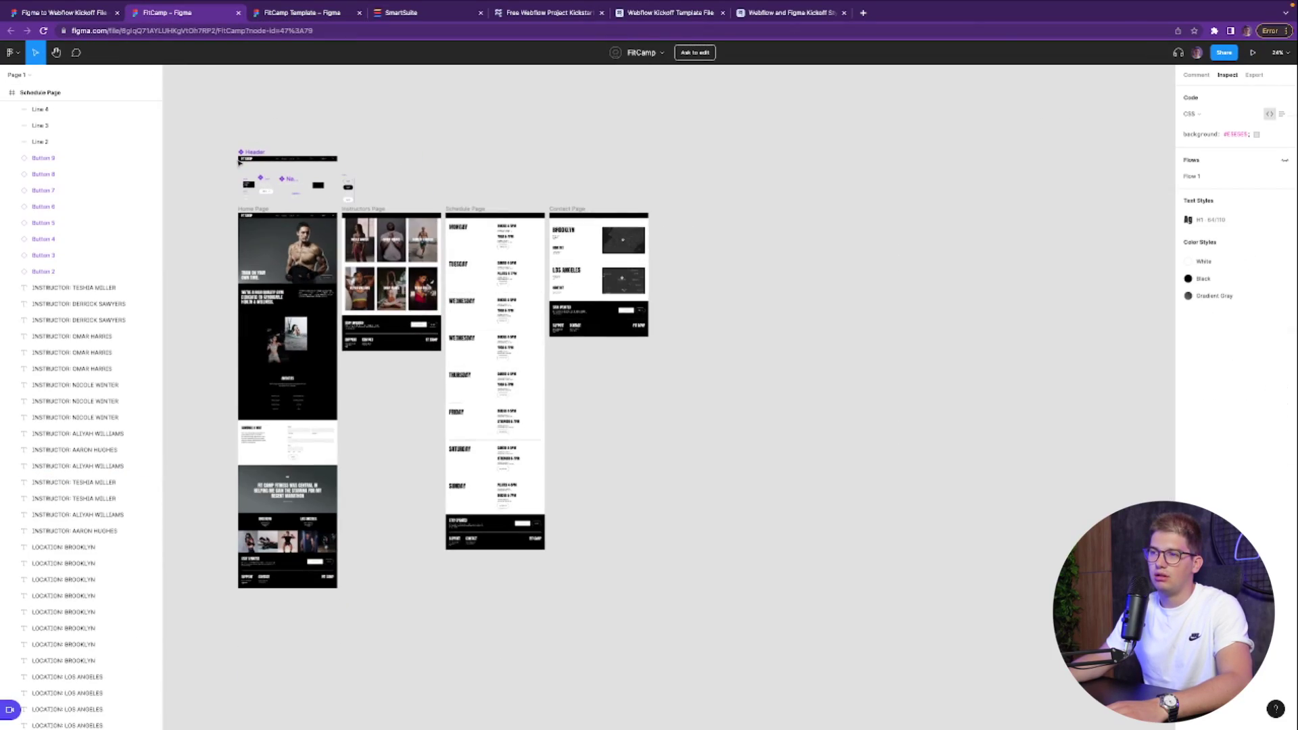
pyautogui.moveTo(219, 138); pyautogui.dragTo(775, 631)
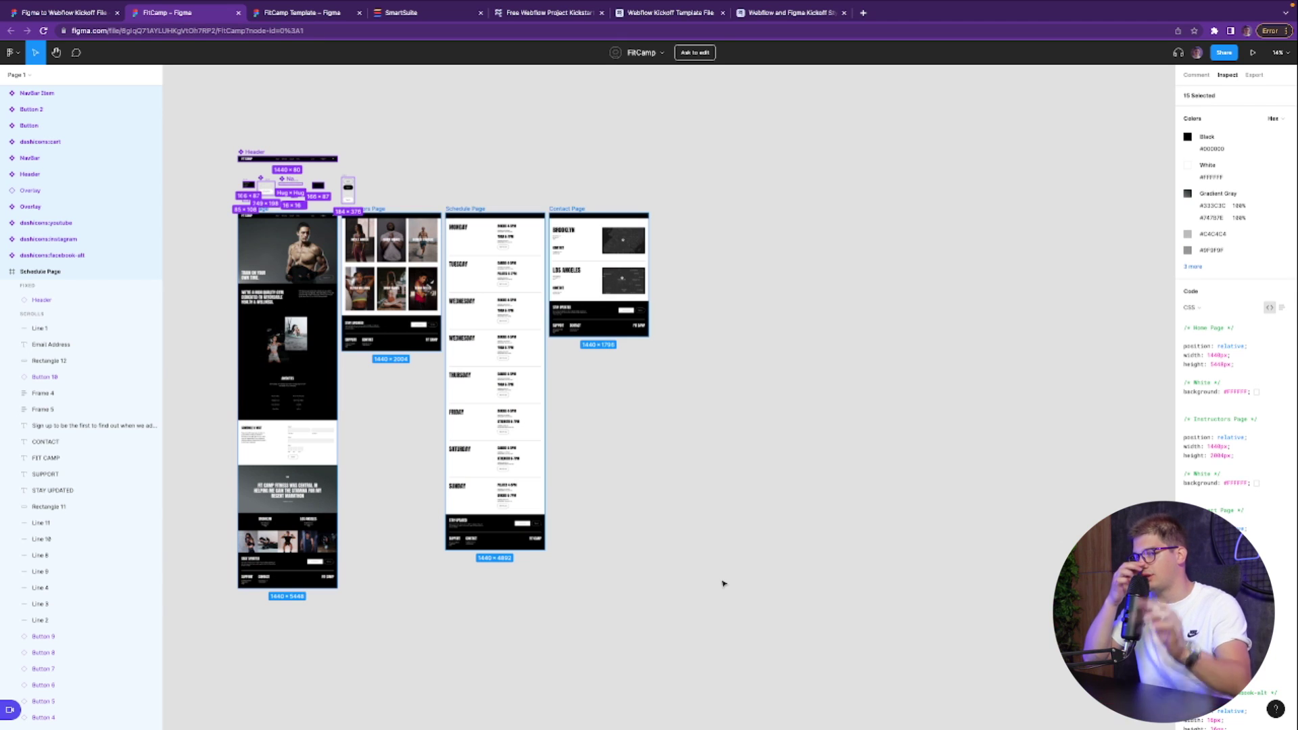
pyautogui.hotkey('ctrl', 'shift', 'Tab')
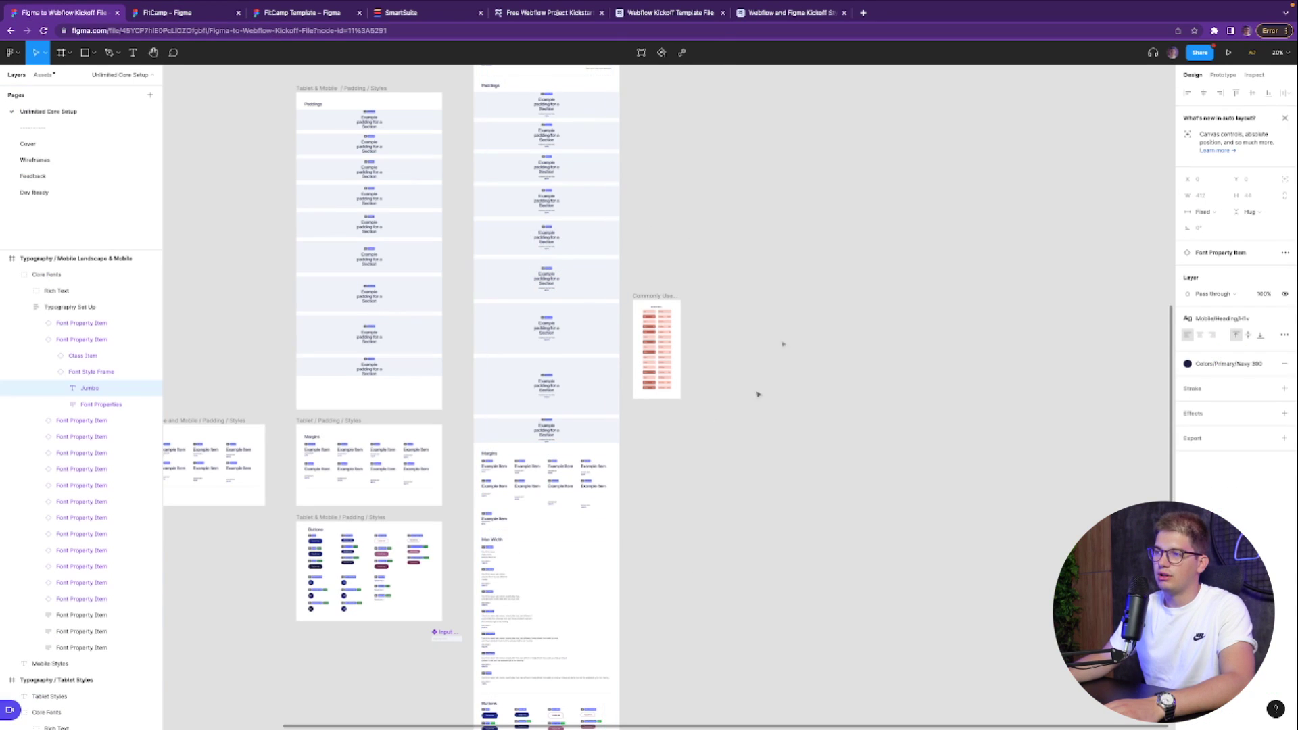
pyautogui.scroll(5, 743, 338)
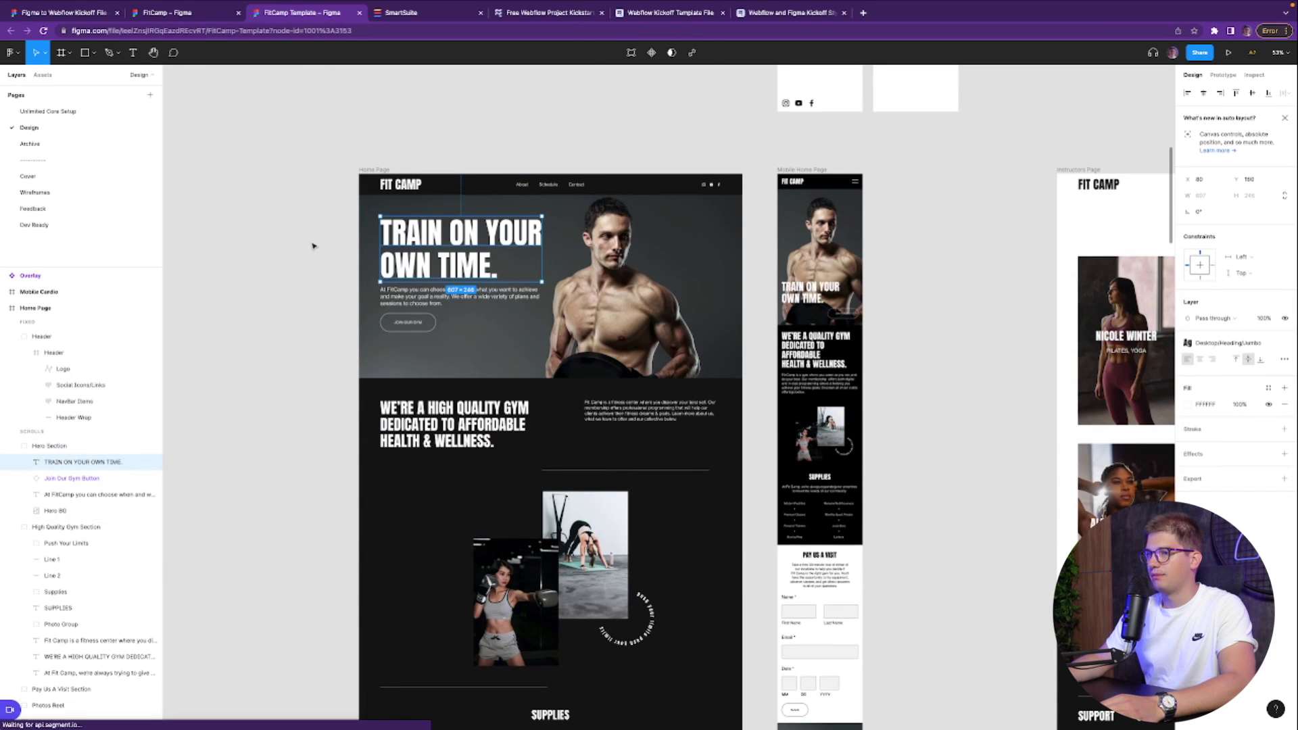
# Step: Clear the selection in the FitCamp Template file and open its Unlimited Core Setup page
pyautogui.click(313, 246)
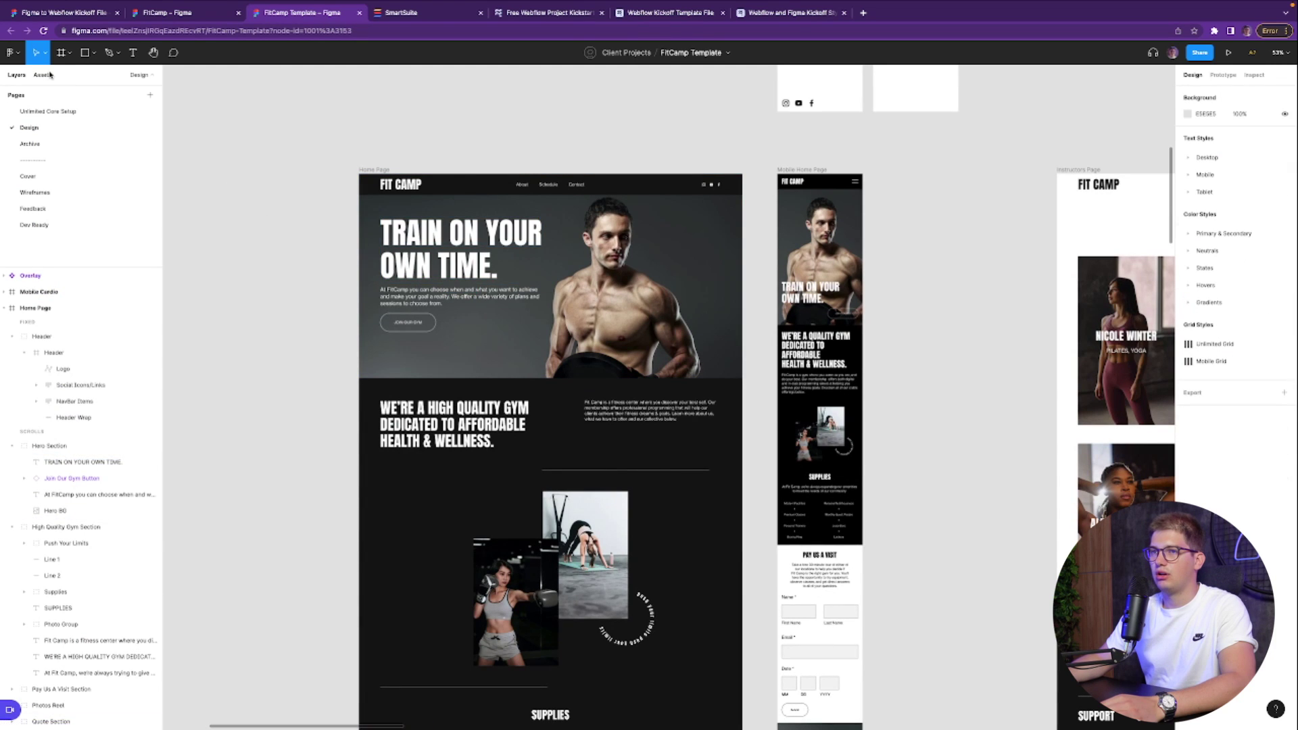
pyautogui.click(45, 113)
pyautogui.scroll(-3, 346, 254)
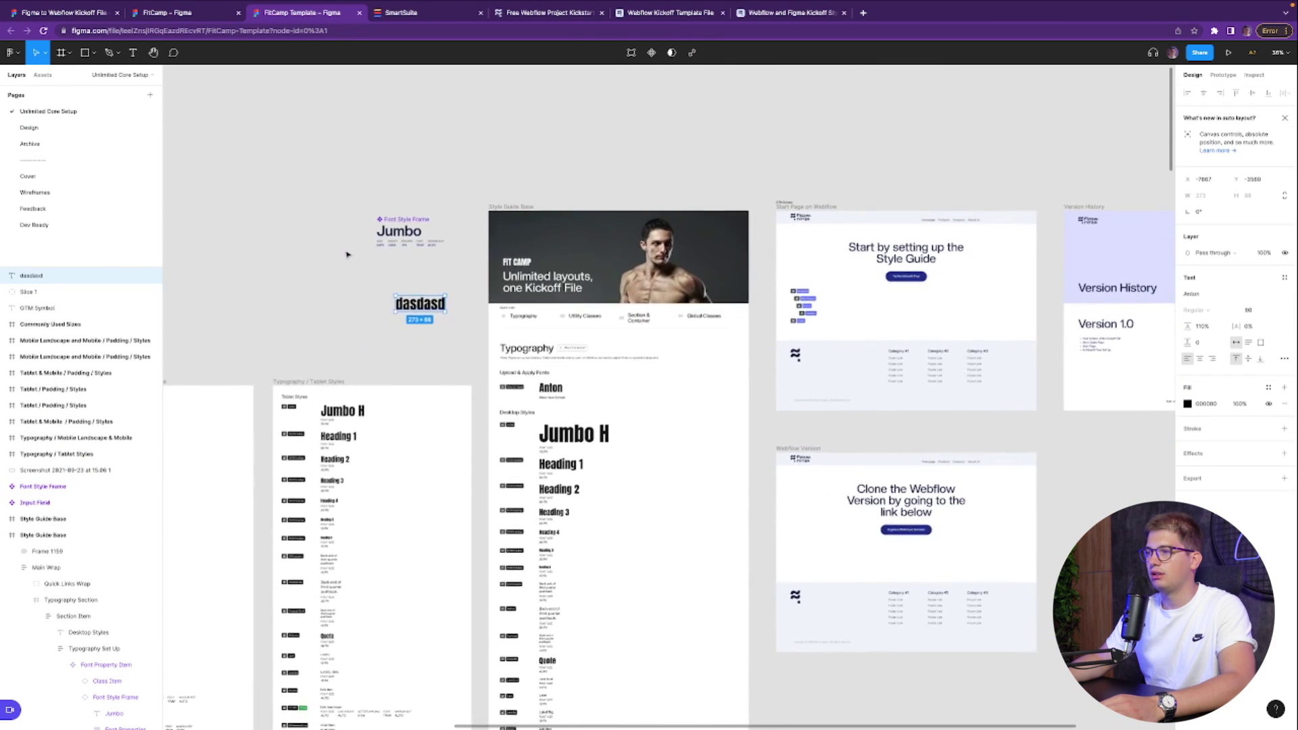
# Step: Examine the Style Guide Base typography, from the Anton font to the Jumbo and heading sizes in the Desktop Styles section
pyautogui.scroll(-2, 346, 254)
pyautogui.moveTo(348, 255); pyautogui.dragTo(580, 572)
pyautogui.press('Escape')
pyautogui.scroll(3, 534, 205)
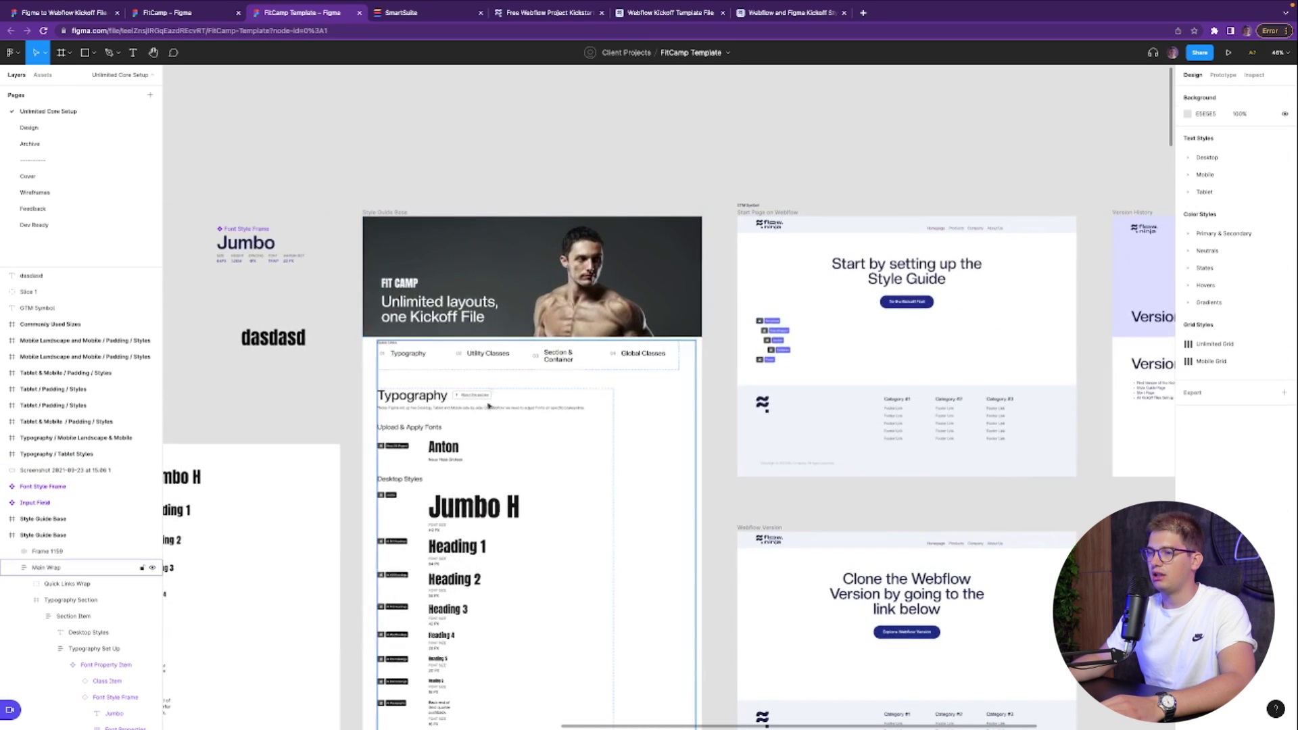
pyautogui.click(456, 518)
pyautogui.scroll(5, 447, 514)
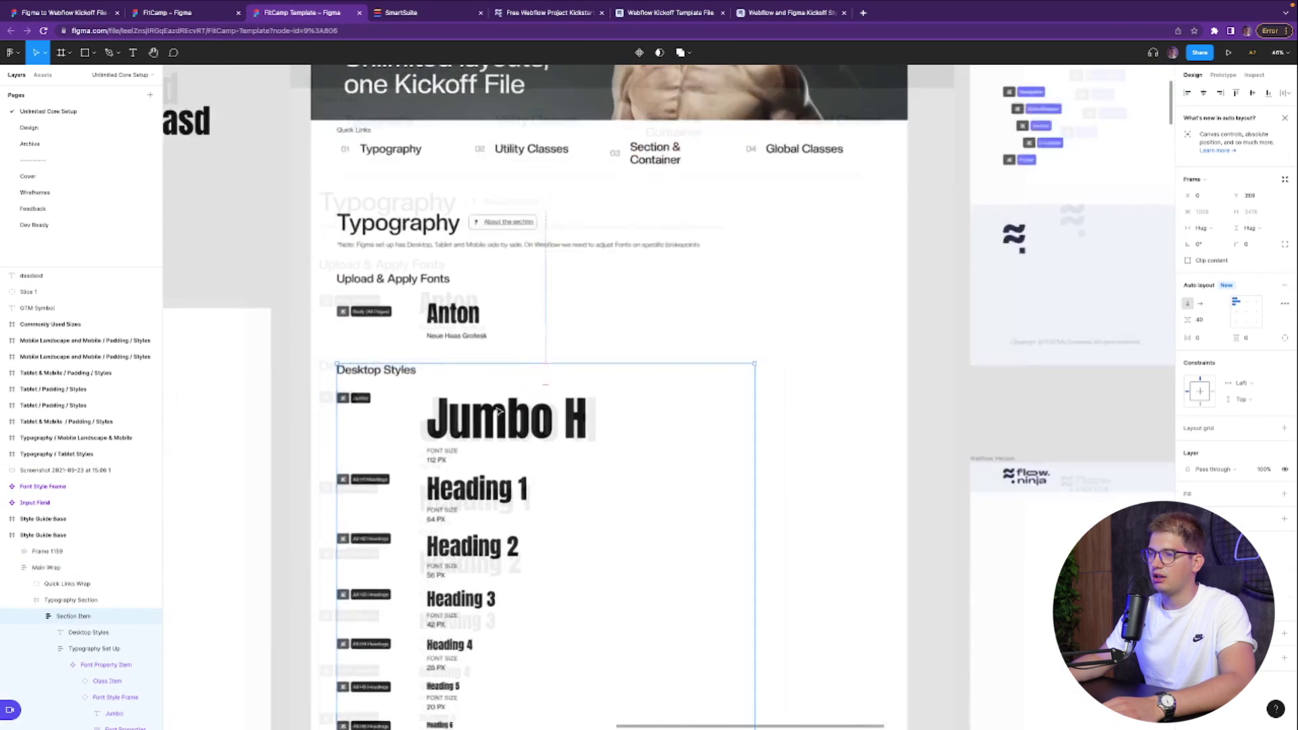
# Step: Examine the Desktop Styles from headings to the Rich Text sample, and compare them with the Tablet Styles typography
pyautogui.scroll(-20, 446, 352)
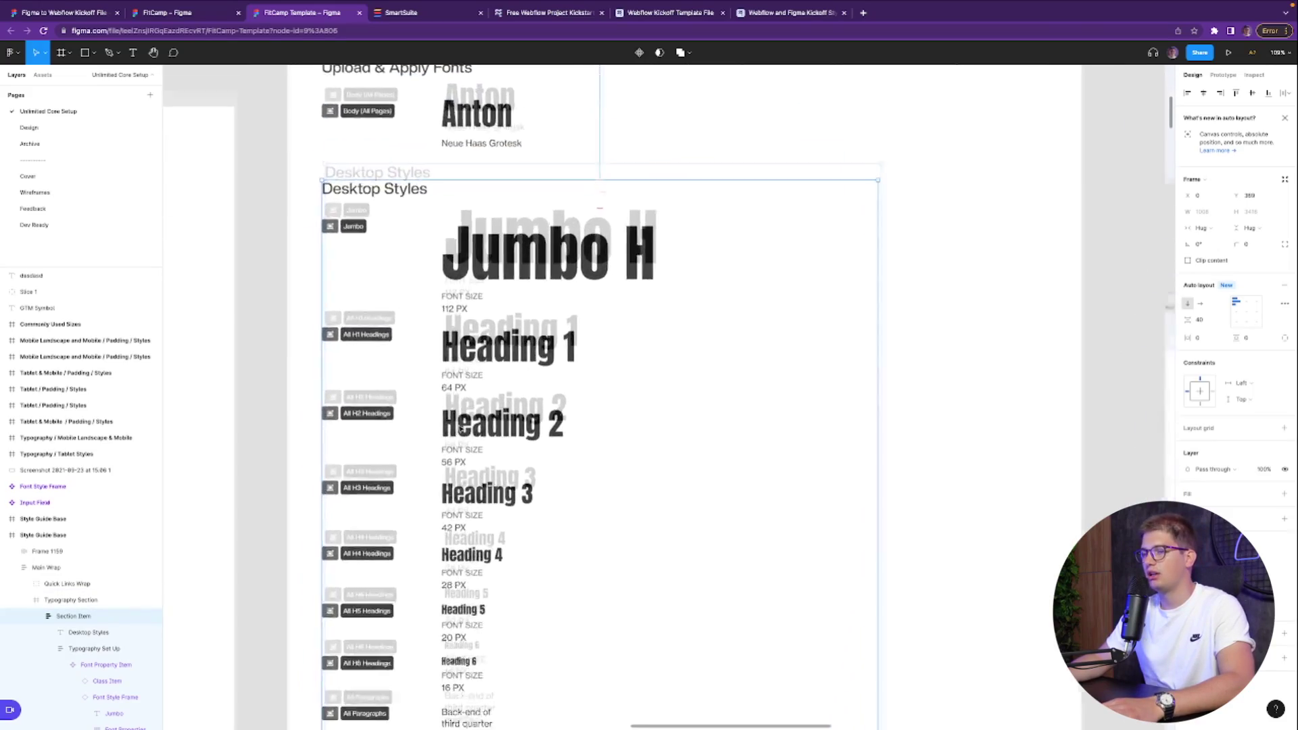
pyautogui.scroll(-5, 459, 428)
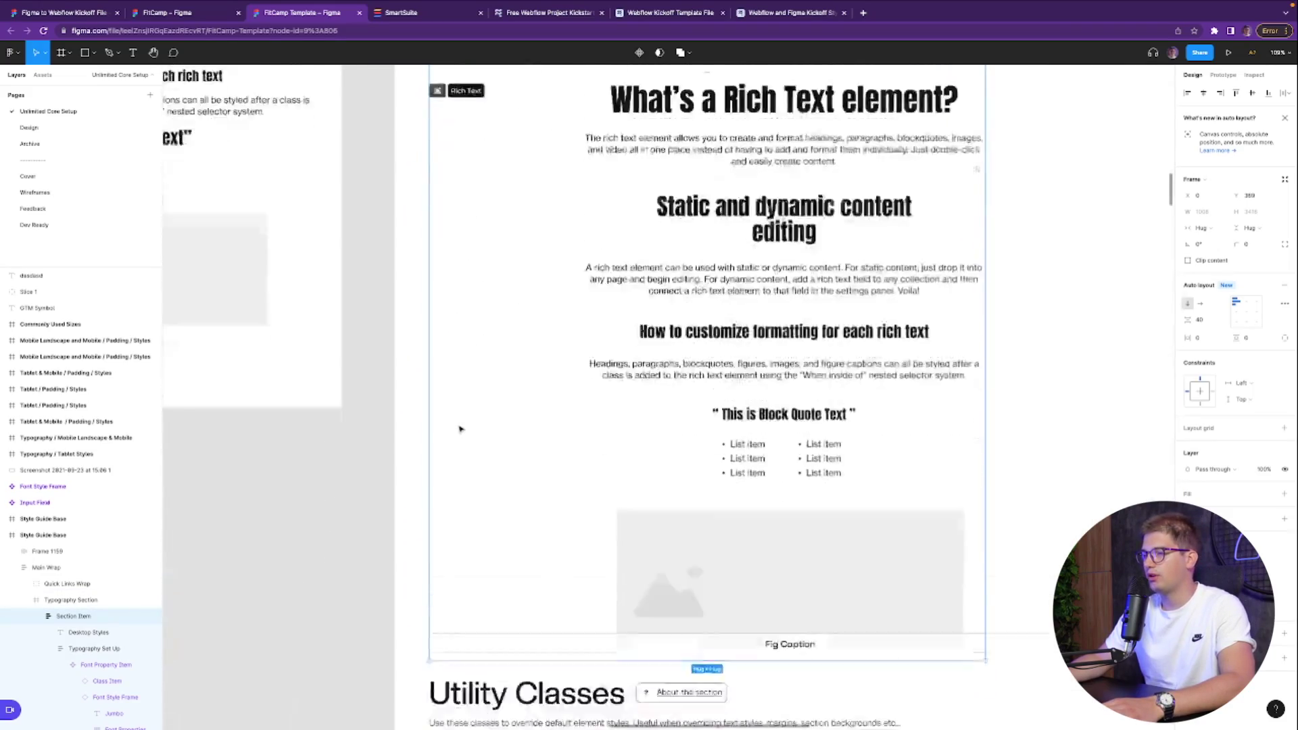
pyautogui.scroll(-5, 459, 428)
pyautogui.scroll(-8, 459, 429)
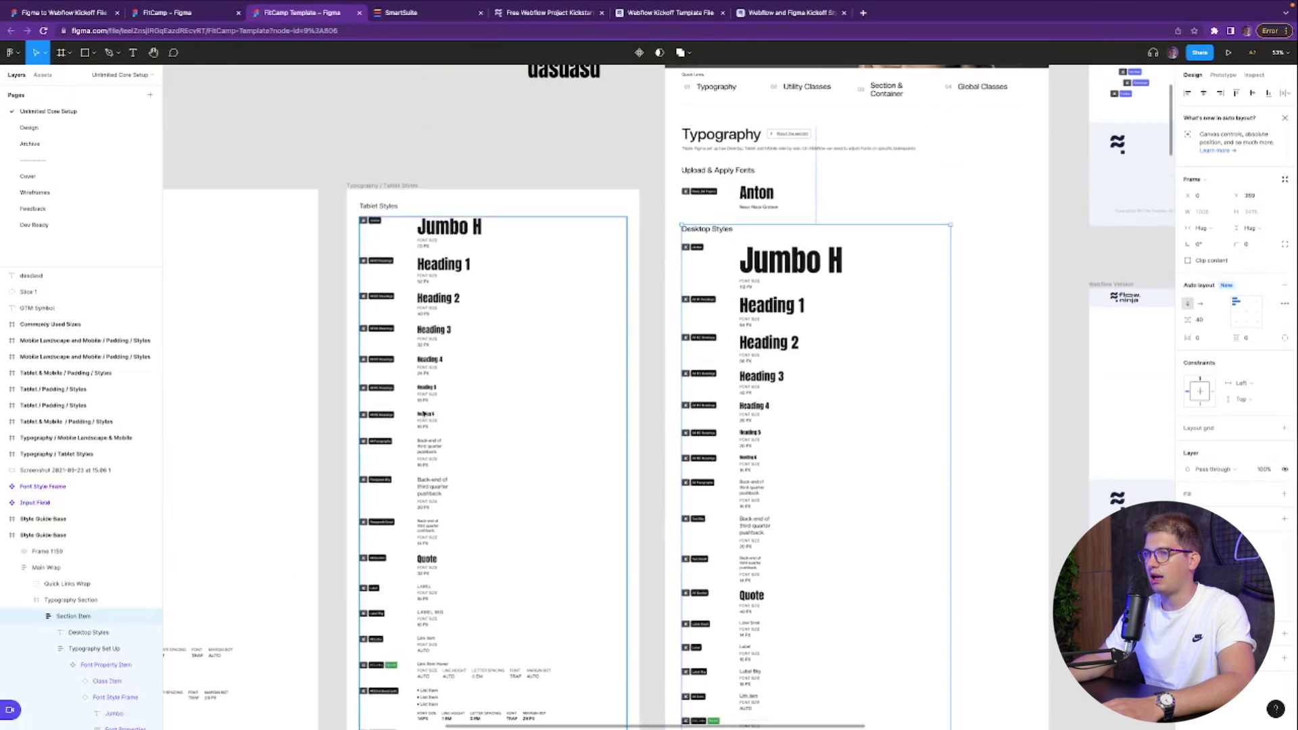
pyautogui.scroll(-10, 371, 415)
pyautogui.scroll(5, 543, 237)
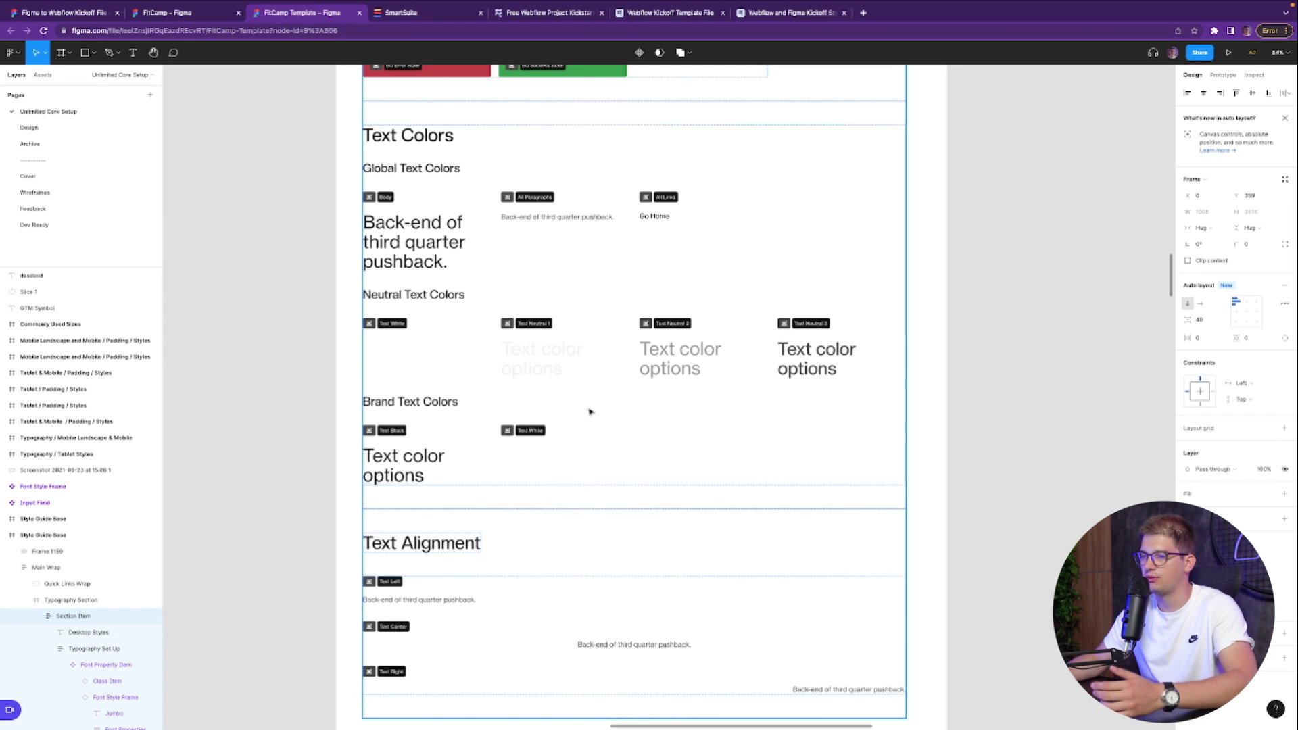
# Step: Review the style guide's utility classes, from text colors and alignment through section padding, margins and max width
pyautogui.scroll(-10, 589, 411)
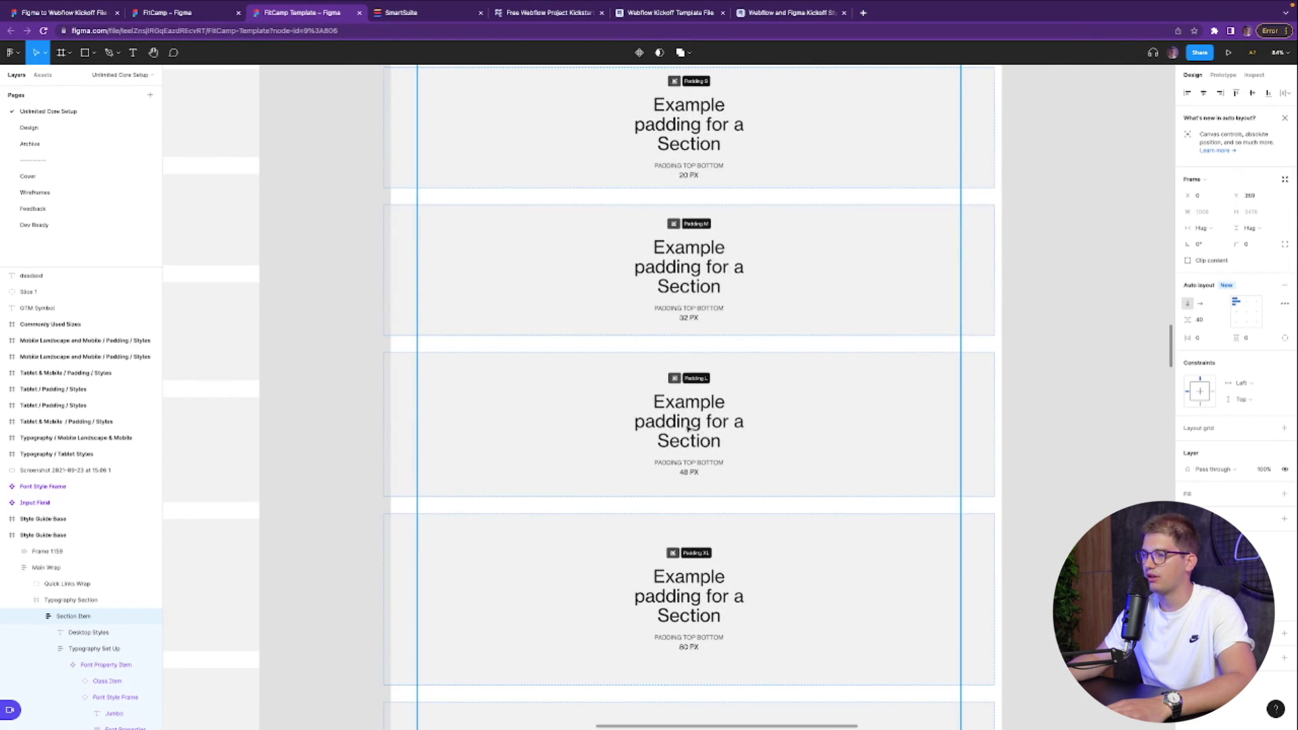
pyautogui.scroll(-10, 679, 424)
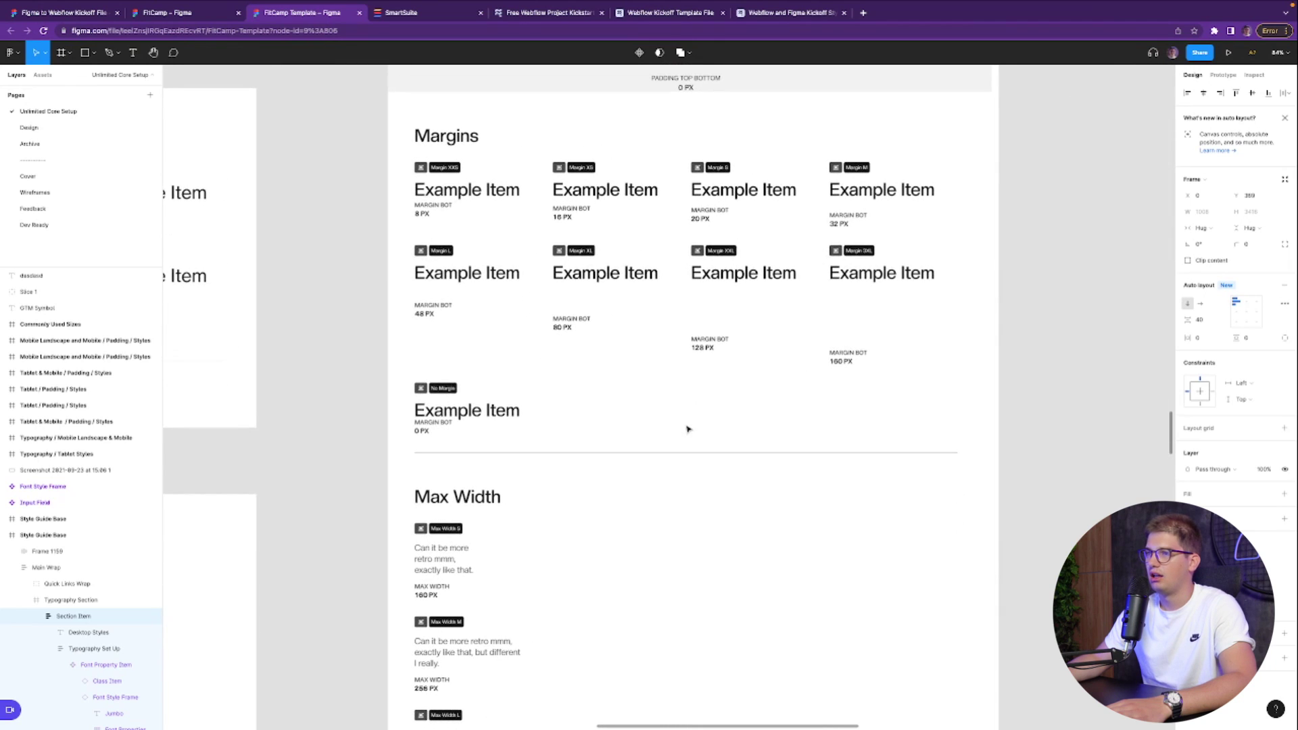
pyautogui.scroll(-10, 687, 428)
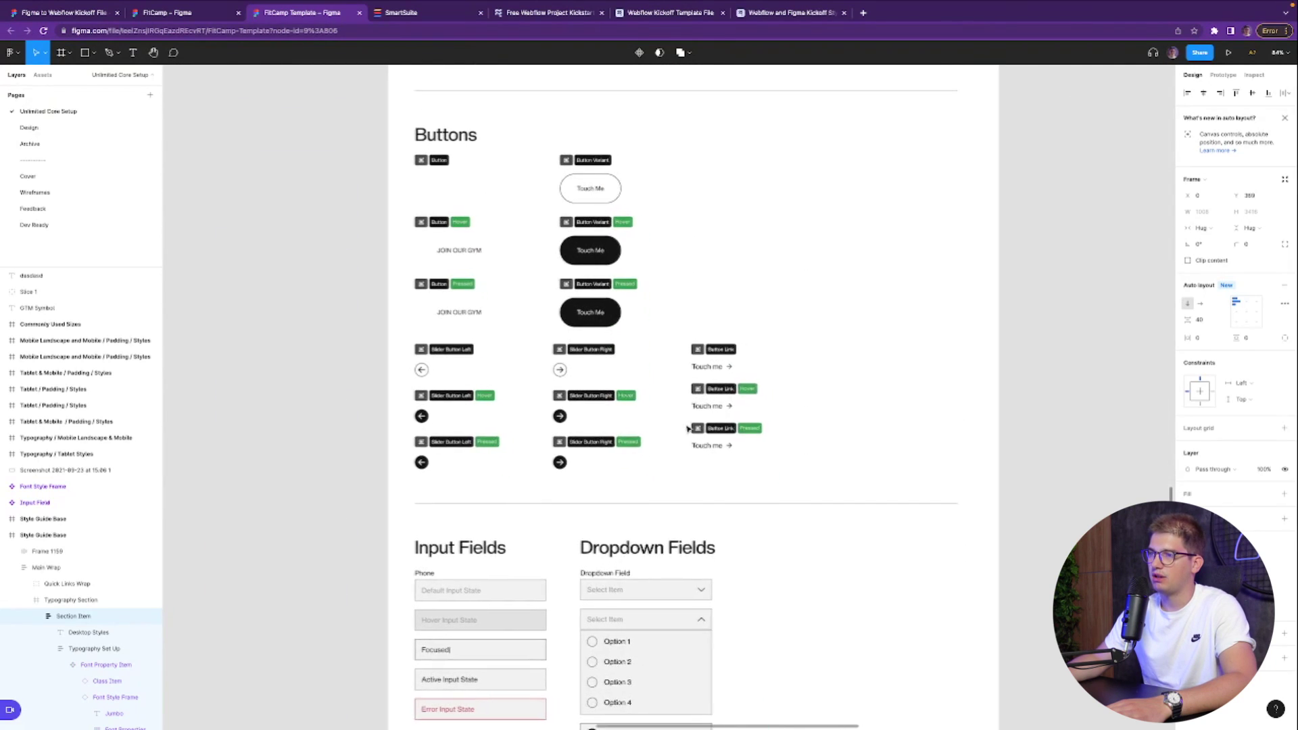
# Step: Inspect the button states, form fields, radio and checkbox styles, and the Section setup in the style guide
pyautogui.hscroll(2, 687, 429)
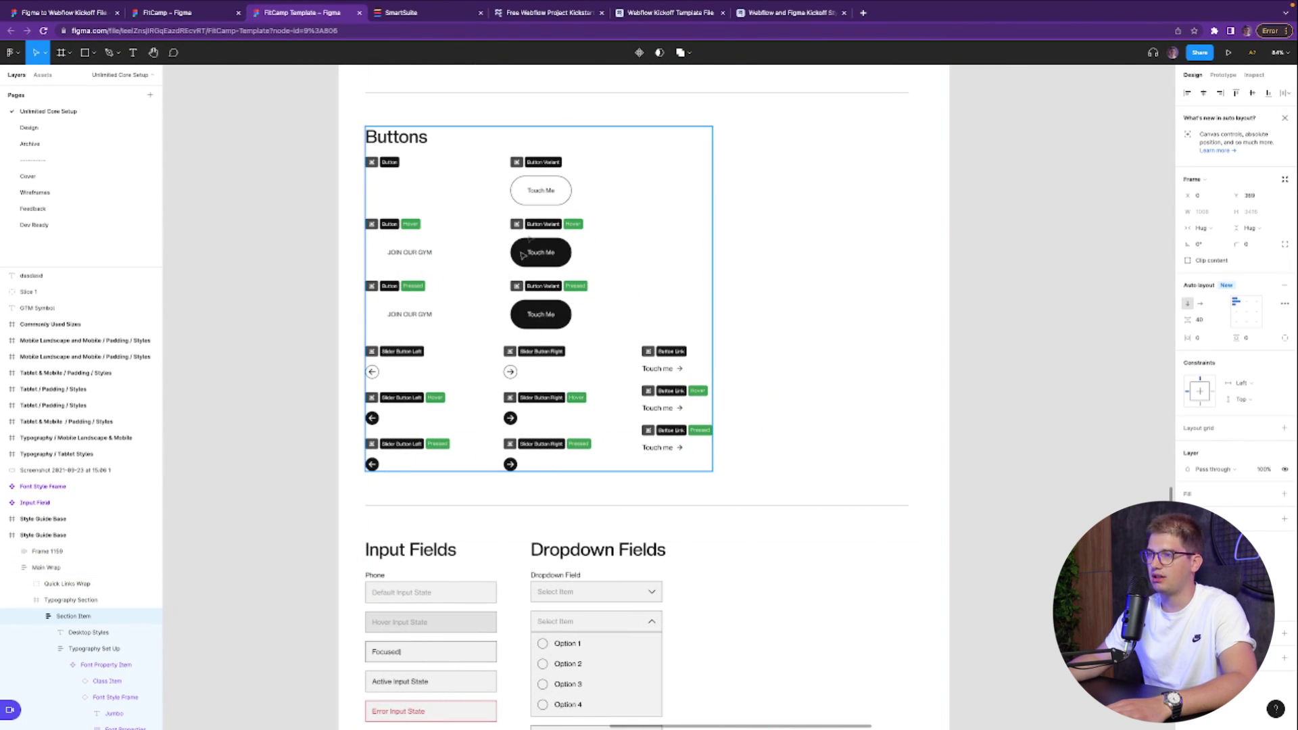
pyautogui.scroll(-8, 537, 329)
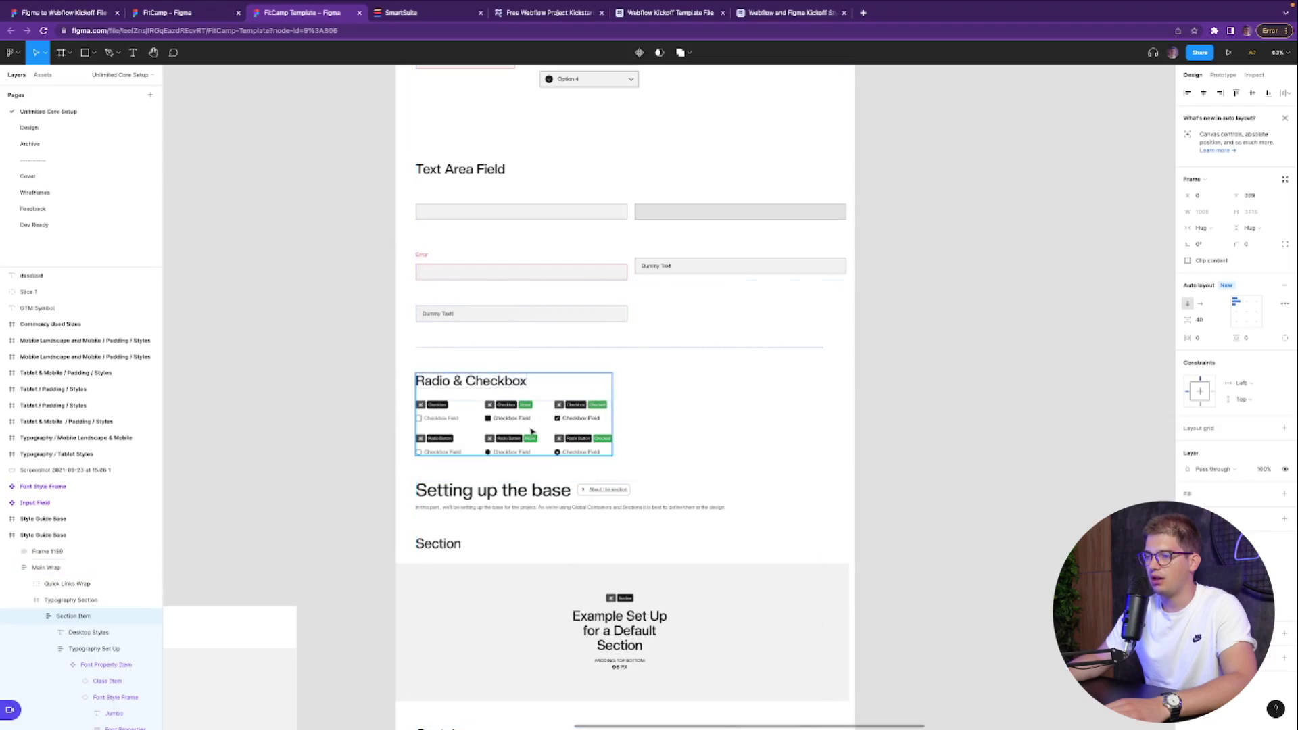
pyautogui.scroll(-5, 527, 427)
pyautogui.scroll(-10, 527, 428)
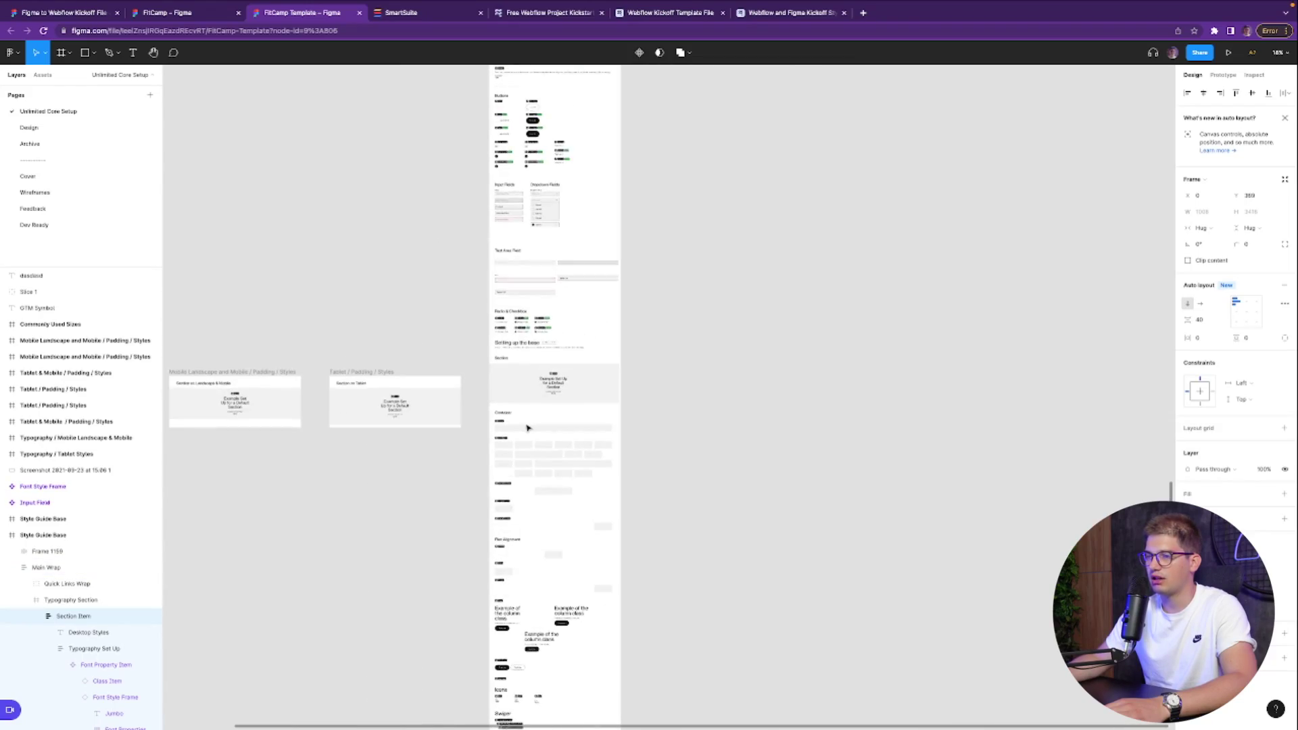
pyautogui.scroll(5, 527, 428)
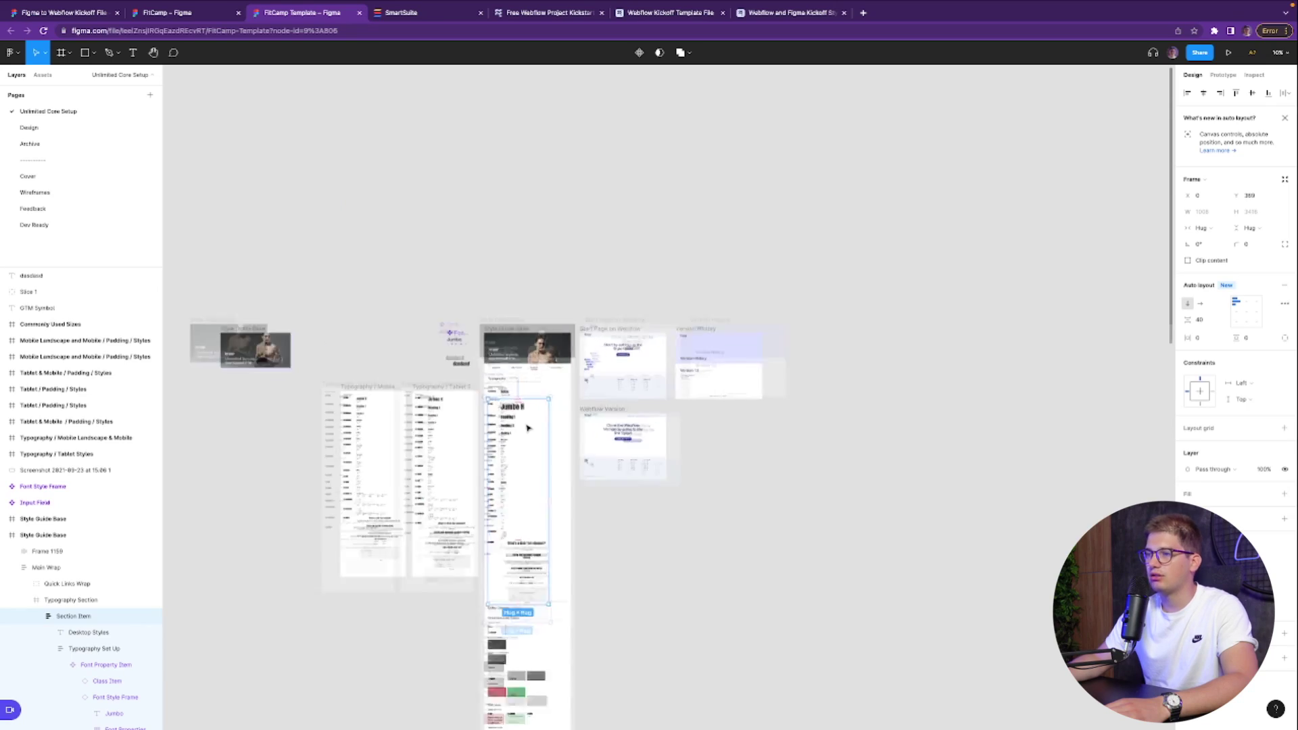
pyautogui.scroll(4, 527, 427)
# Step: Open the Design page of the FitCamp Template file and survey all its page frames, from Home Page to the Cardio frames
pyautogui.click(40, 132)
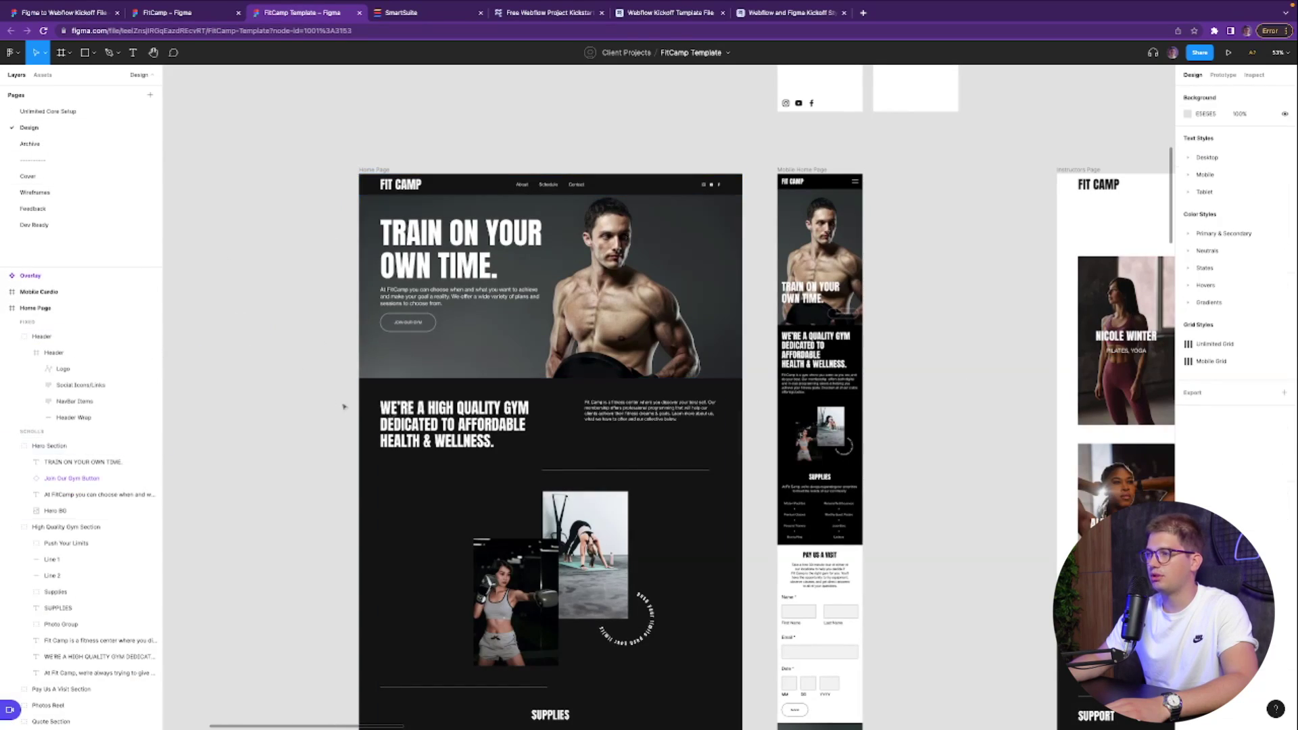
pyautogui.scroll(3, 541, 152)
pyautogui.scroll(-8, 541, 152)
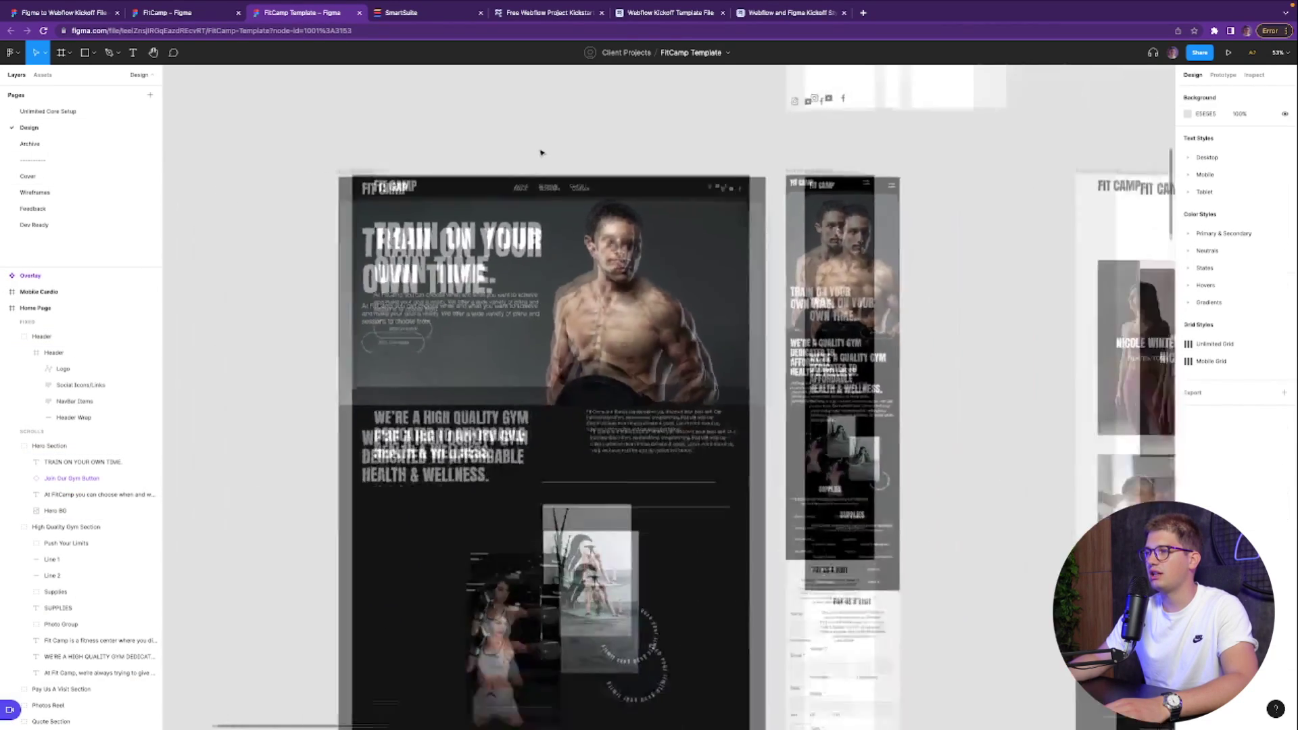
pyautogui.scroll(-2, 541, 152)
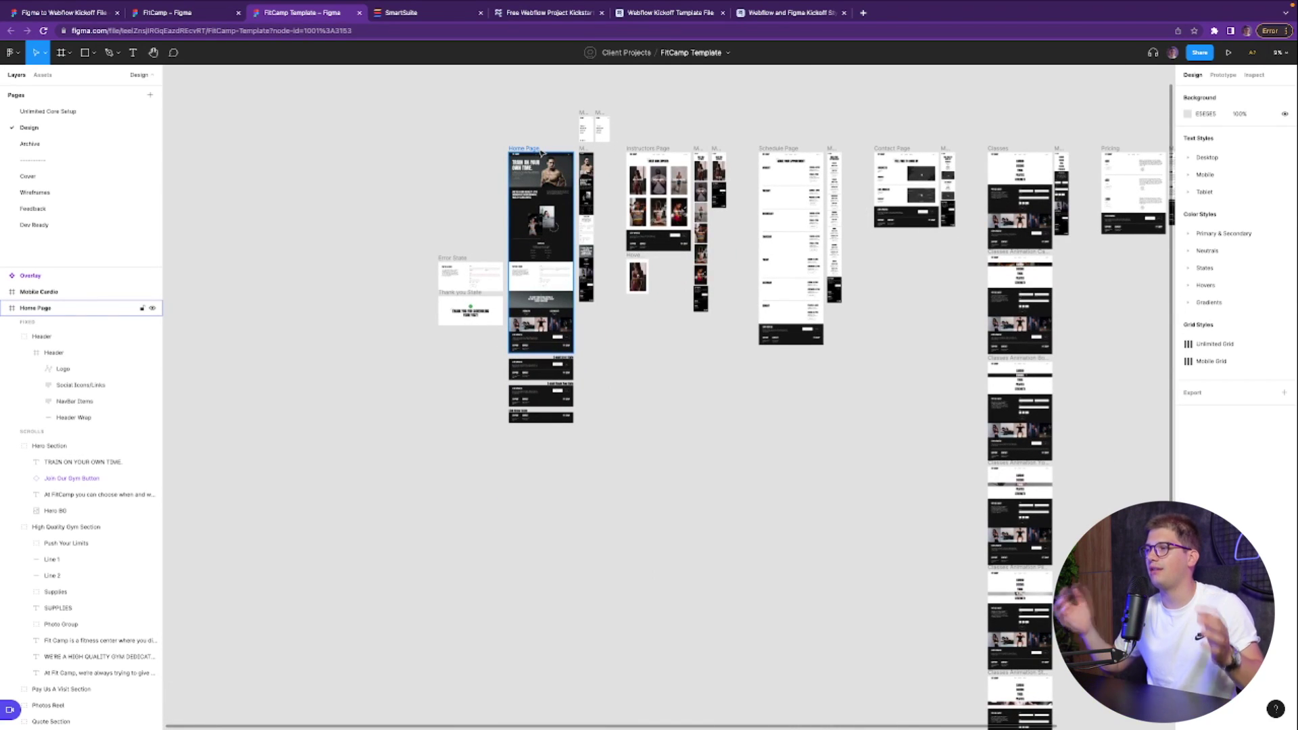
pyautogui.hscroll(3, 541, 154)
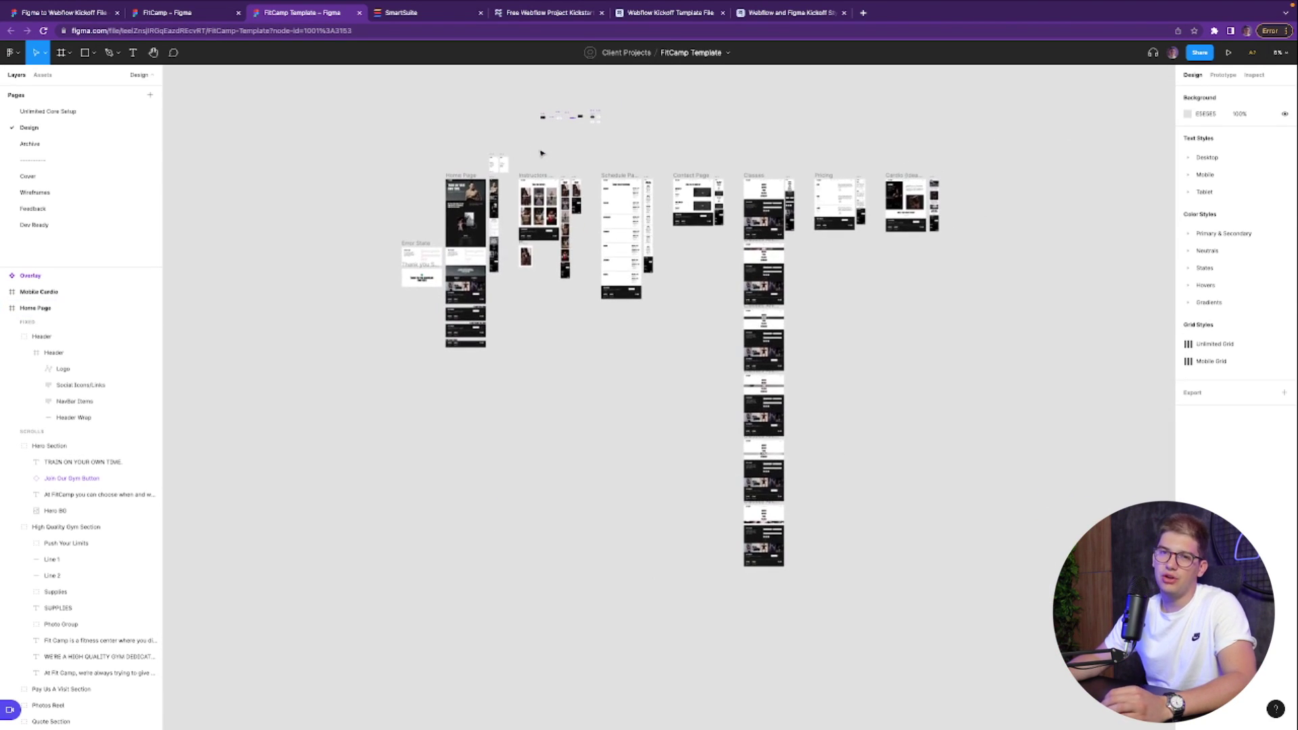